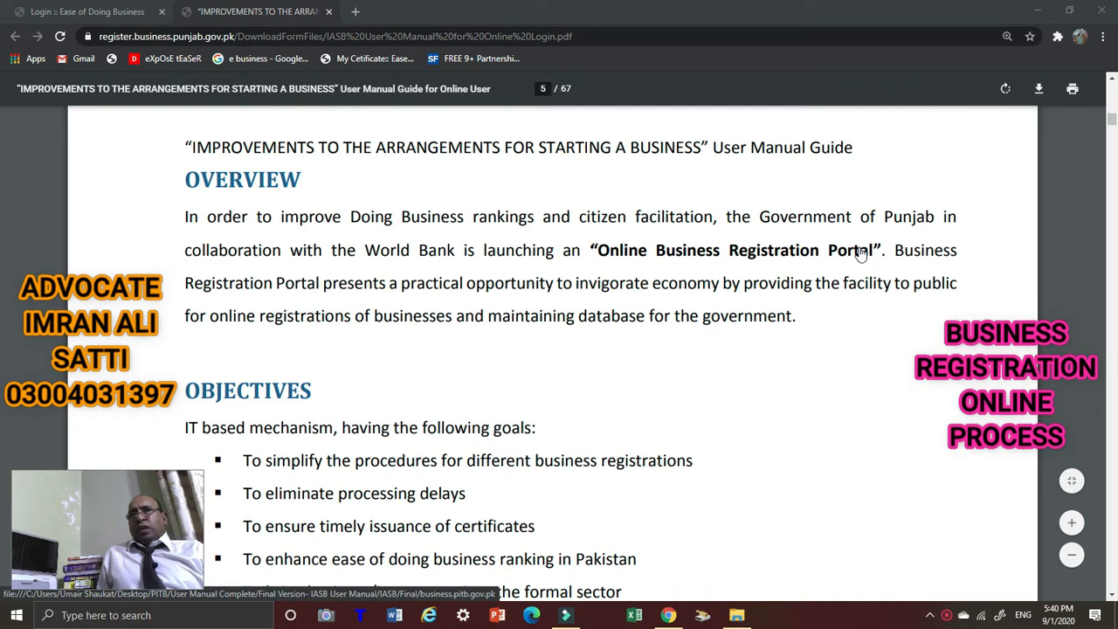
# Scroll the manual through the Roles section to the Industries Department entry and page 4 footer.
pyautogui.scroll(-4, 746, 302)
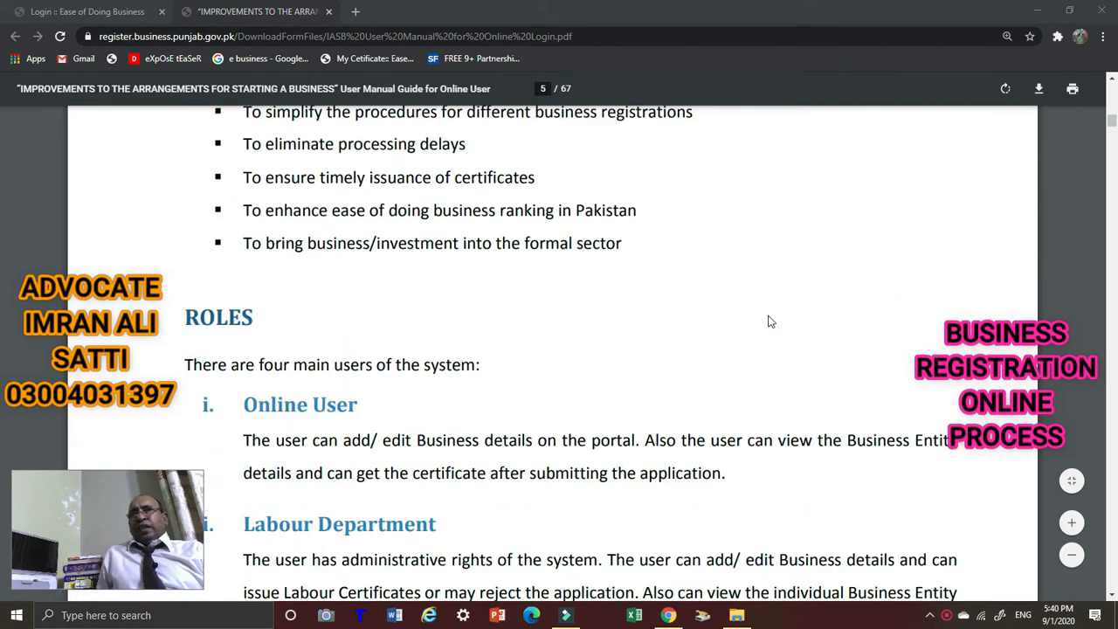
pyautogui.scroll(2, 866, 337)
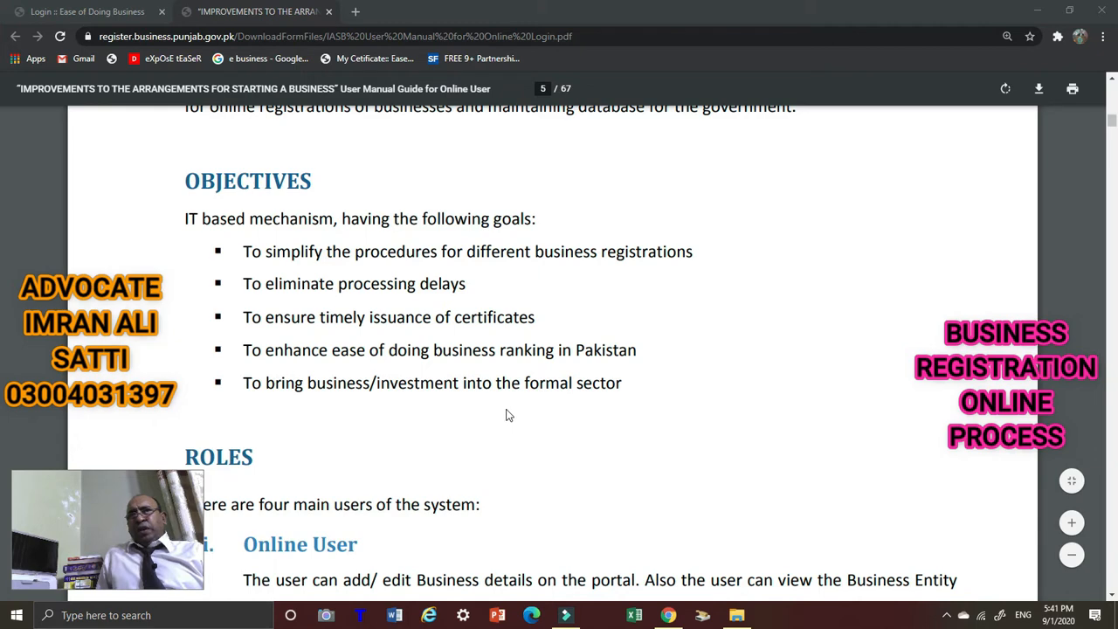
pyautogui.scroll(-3, 565, 397)
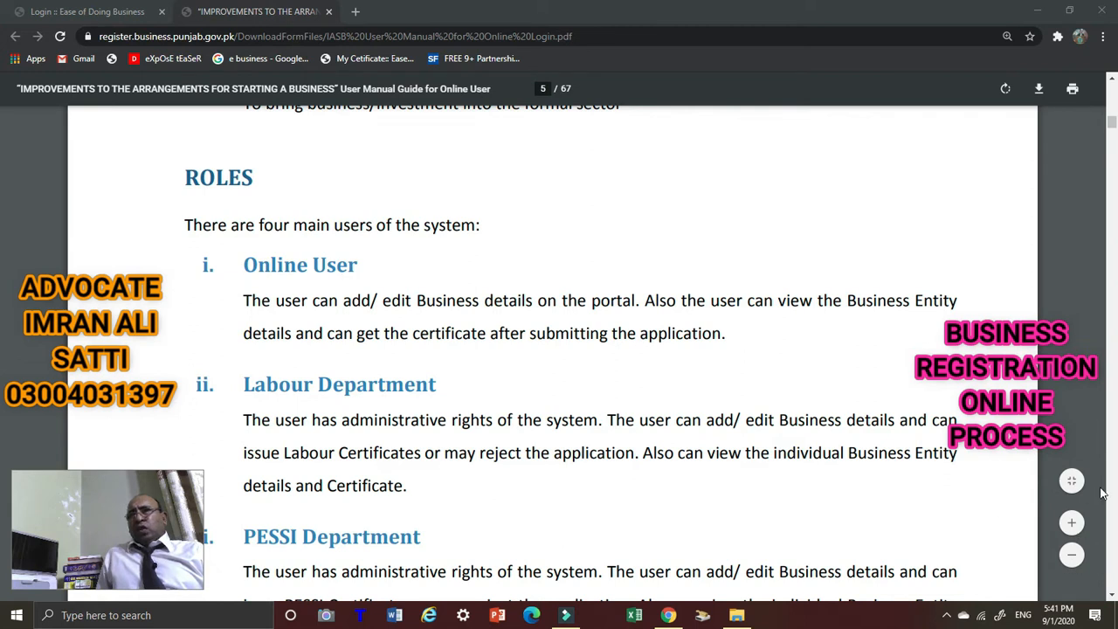
pyautogui.click(1113, 597)
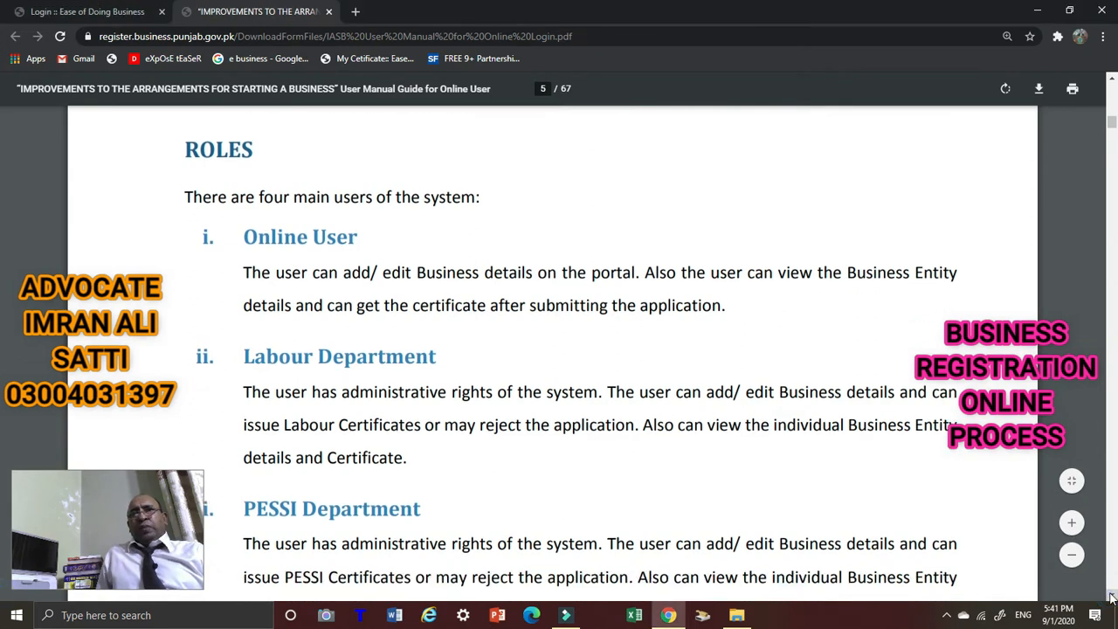
pyautogui.click(1112, 596)
pyautogui.click(1112, 596)
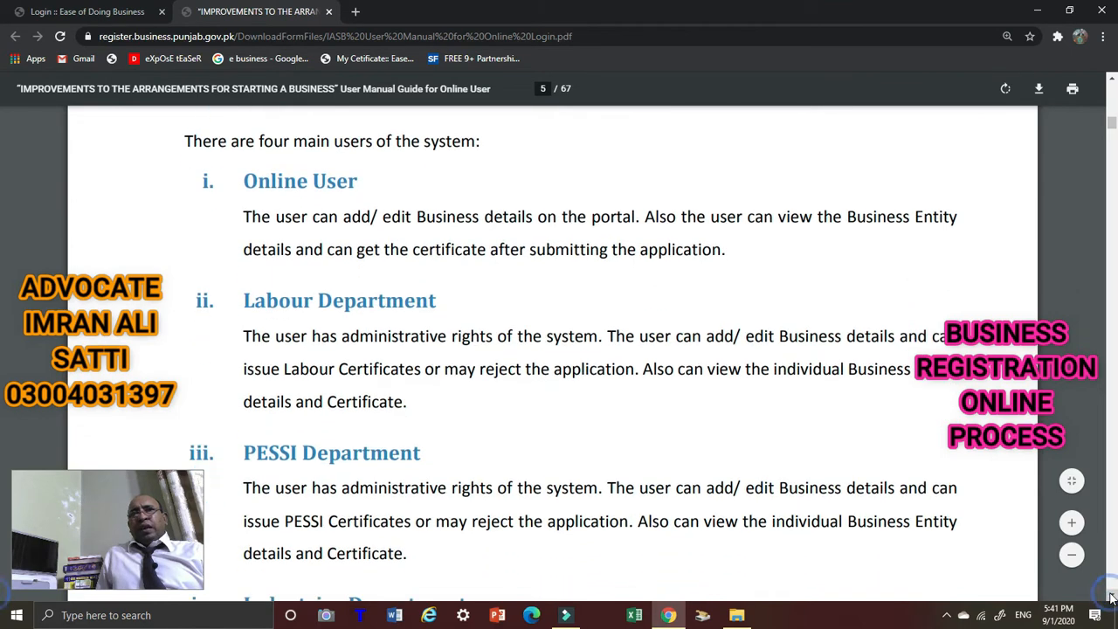
pyautogui.click(1112, 597)
pyautogui.click(1112, 597)
pyautogui.click(1112, 597)
pyautogui.click(1113, 597)
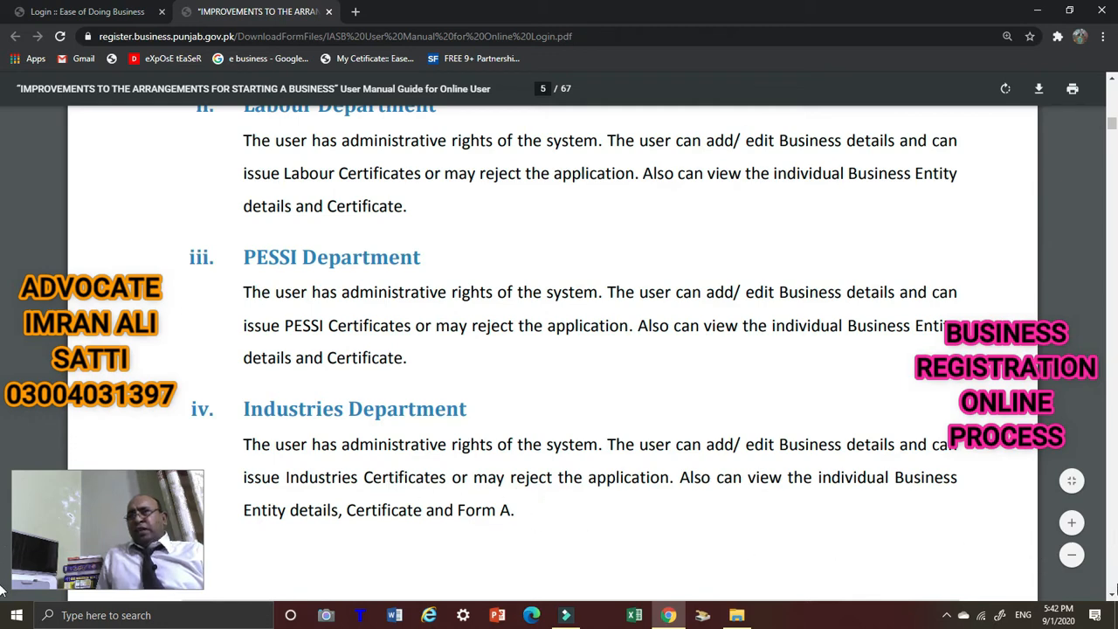
pyautogui.click(1112, 595)
pyautogui.click(1112, 594)
pyautogui.click(1112, 594)
pyautogui.click(1112, 594)
pyautogui.click(1112, 595)
pyautogui.click(1113, 594)
pyautogui.click(1112, 594)
pyautogui.click(1112, 594)
pyautogui.click(1112, 594)
# Scroll the manual to the Online User Register instructions with the Figure 1.1 login screenshot.
pyautogui.scroll(-3, 251, 271)
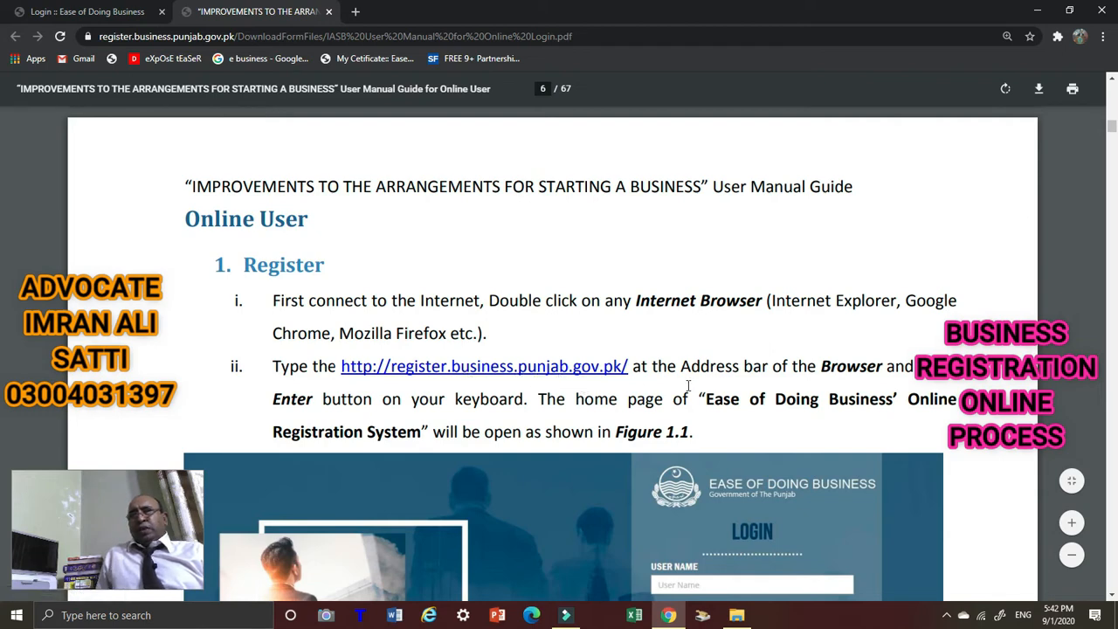
pyautogui.scroll(-3, 310, 349)
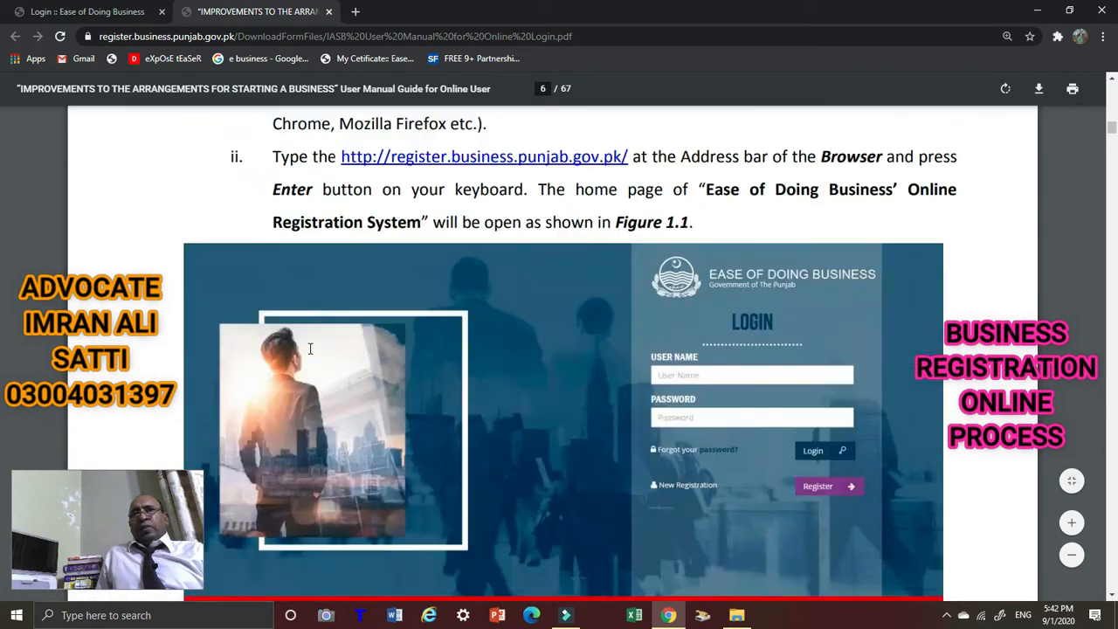
pyautogui.scroll(5, 309, 348)
pyautogui.scroll(-4, 324, 351)
pyautogui.scroll(4, 324, 351)
pyautogui.scroll(-1, 57, 186)
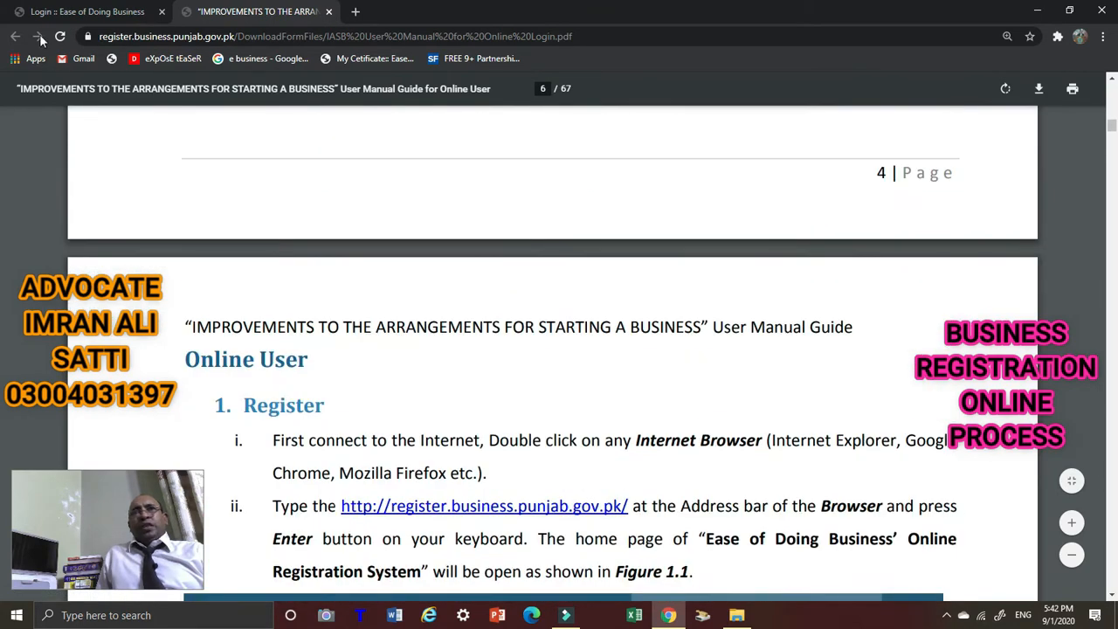
# Close the PDF manual tab and choose Register under New Registration on the login page.
pyautogui.click(329, 12)
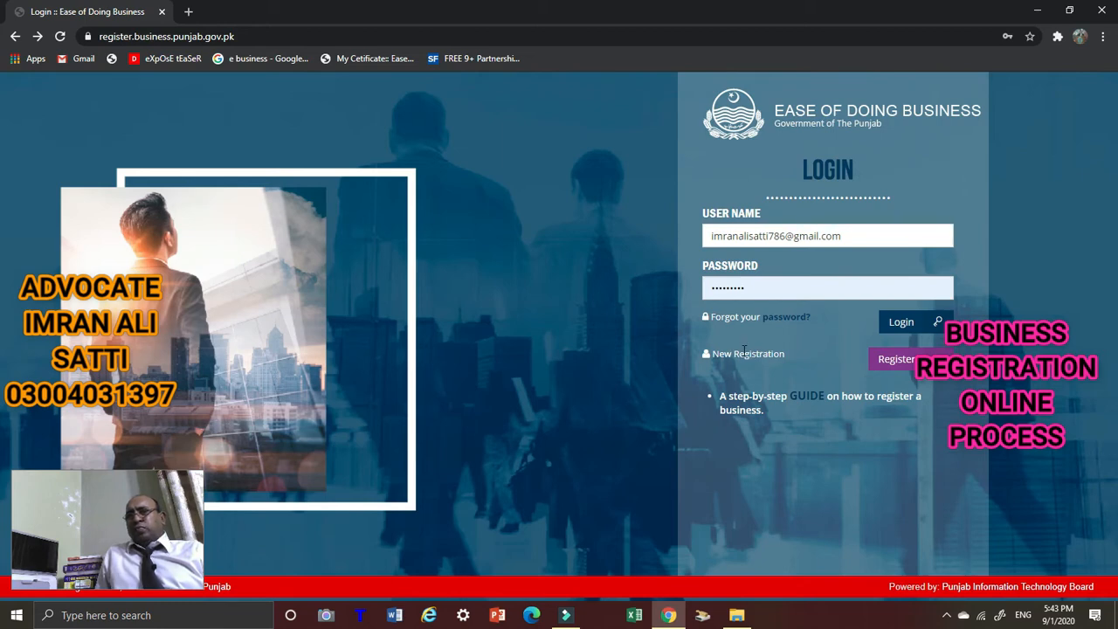
pyautogui.click(894, 363)
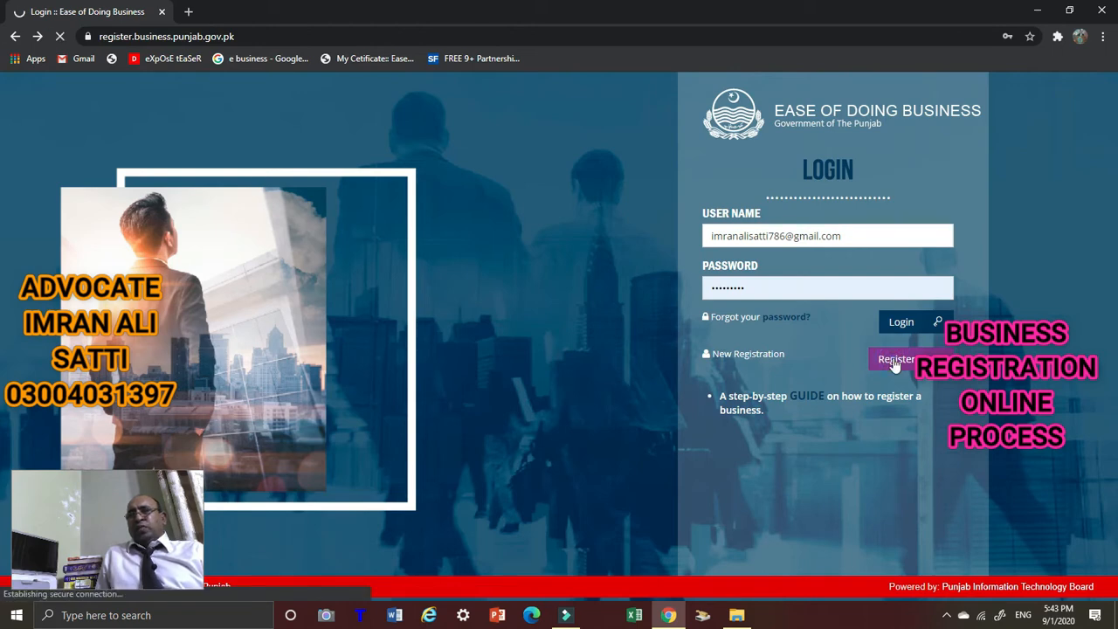
# Leave the mobile number and e-mail fields blank and go Back to the login page.
pyautogui.click(537, 275)
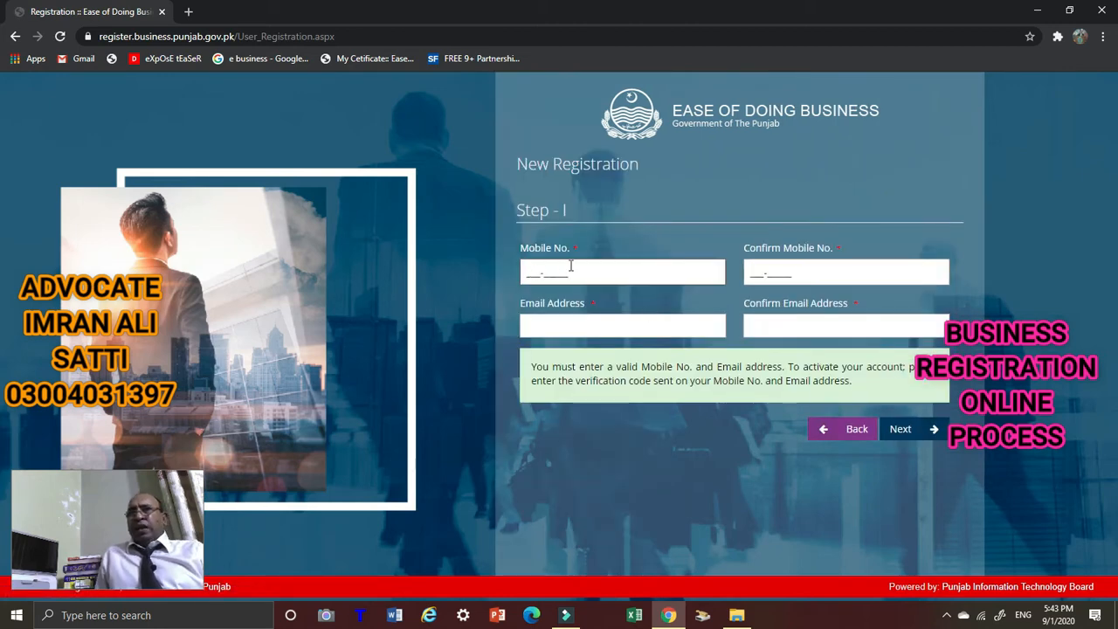
pyautogui.click(790, 282)
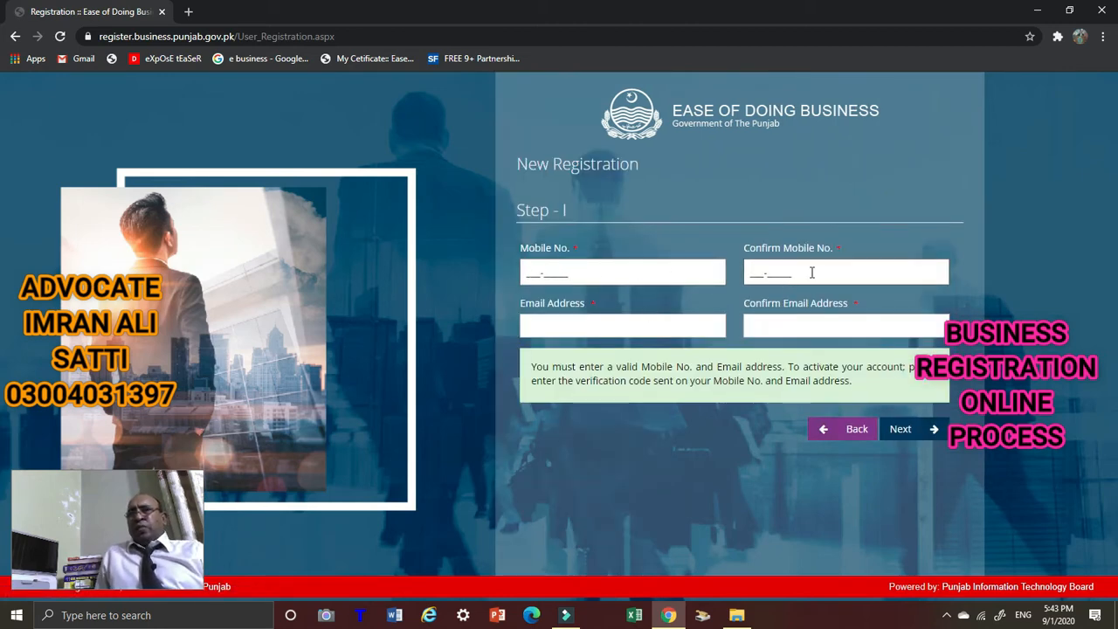
pyautogui.click(572, 329)
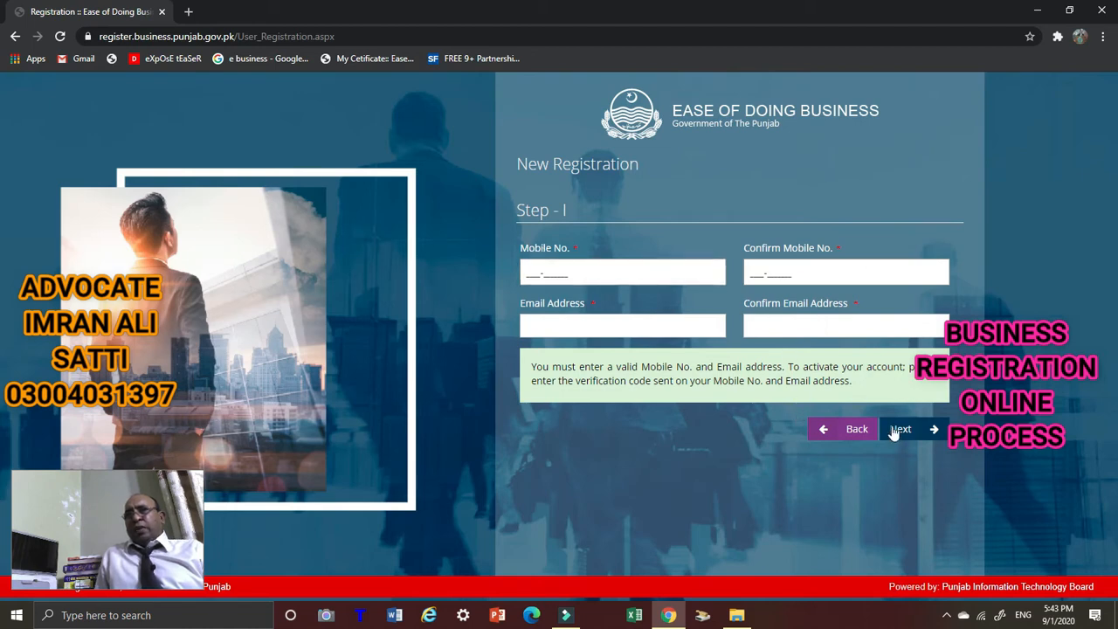
pyautogui.click(563, 274)
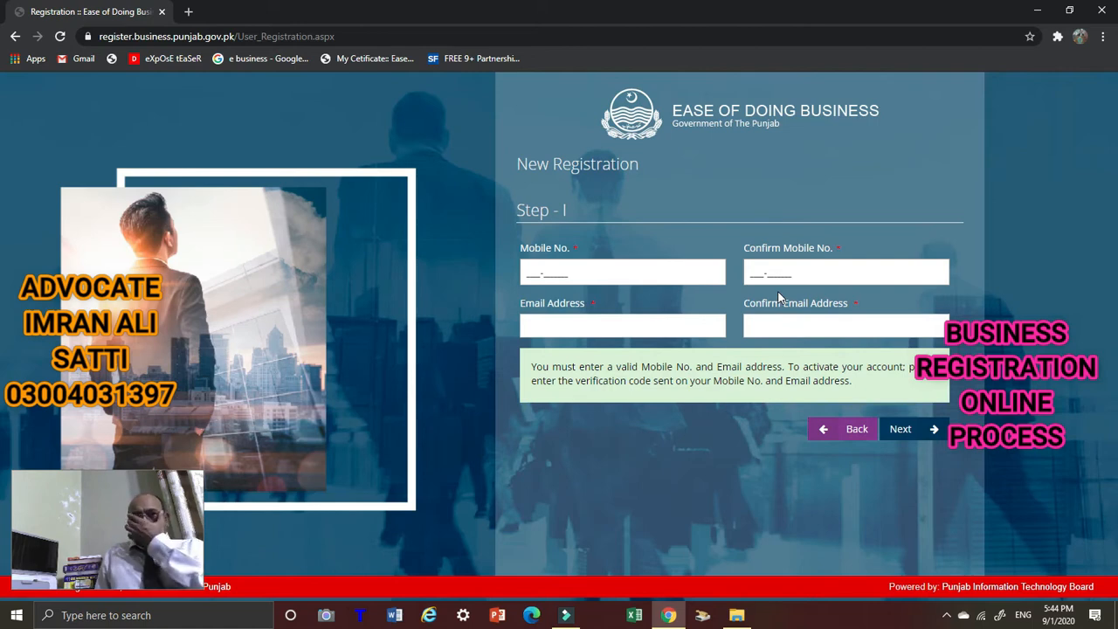
pyautogui.click(854, 429)
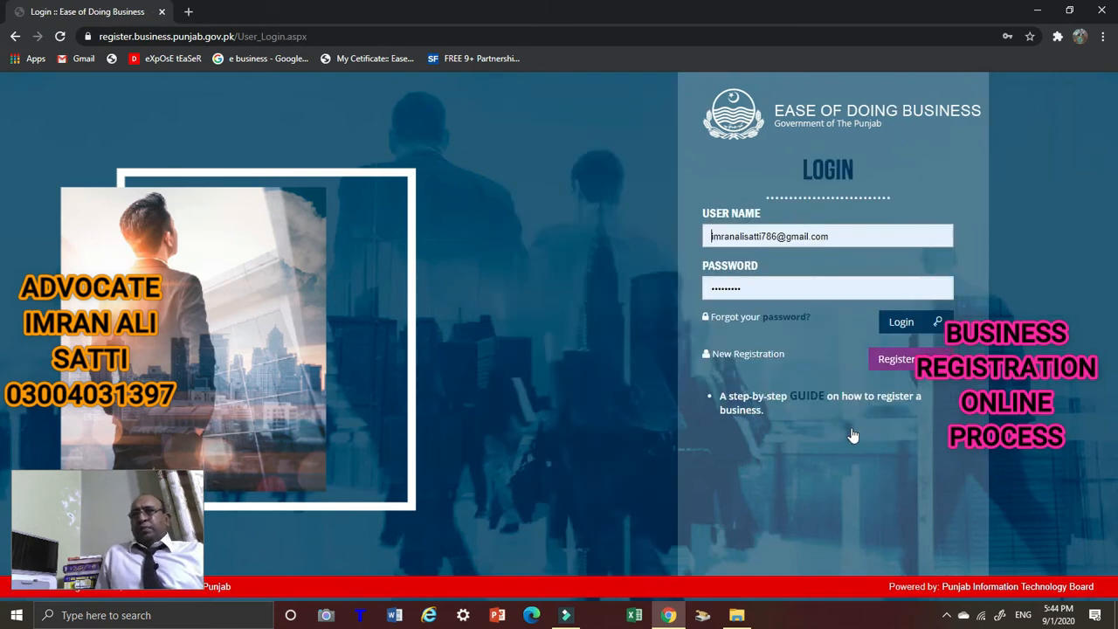
# Sign in, view My Business Entities and My Certificates, then start a New Registration.
pyautogui.click(903, 325)
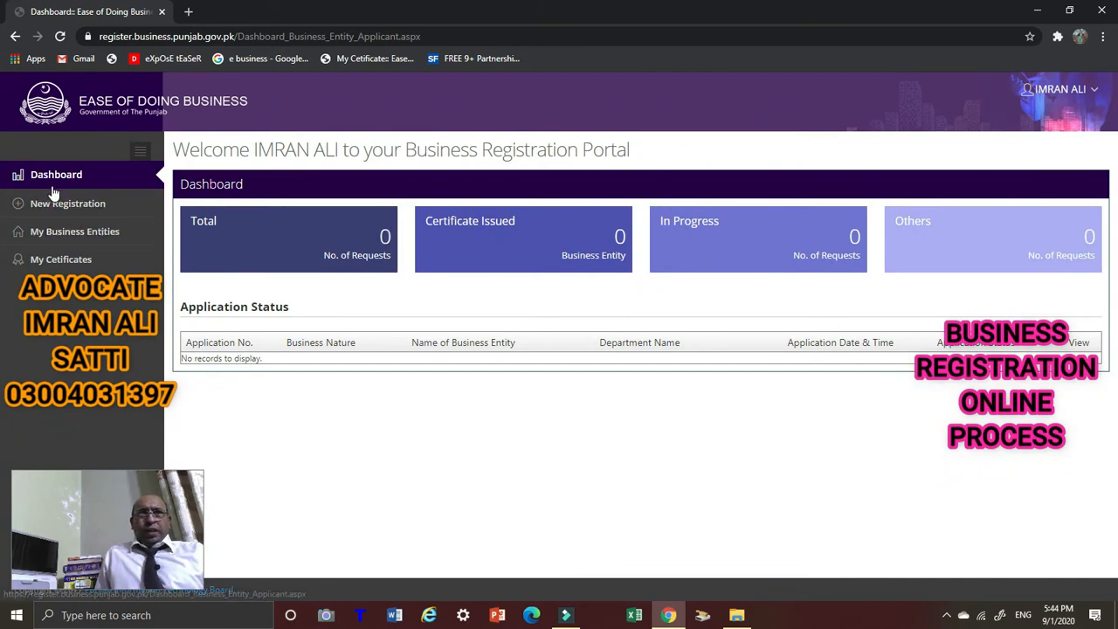
pyautogui.click(77, 241)
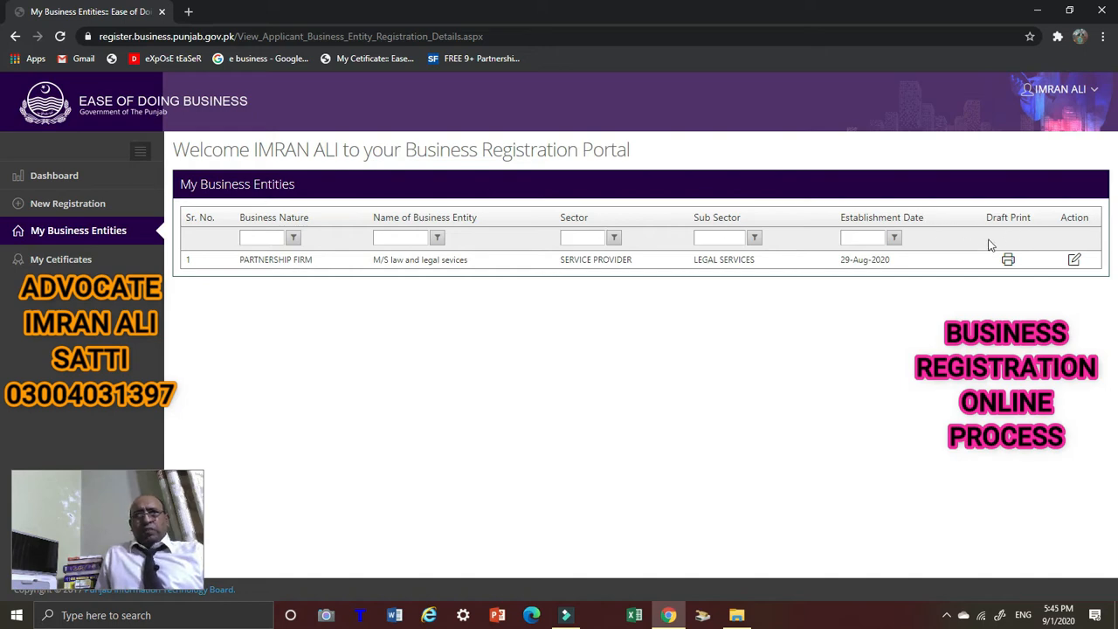
pyautogui.click(55, 260)
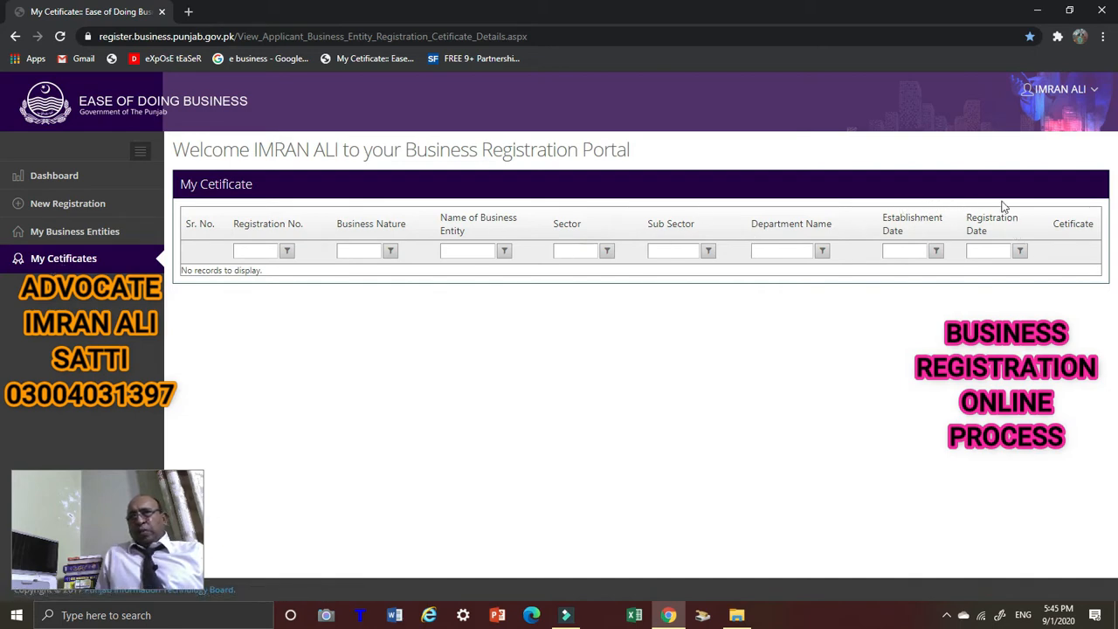
pyautogui.click(63, 203)
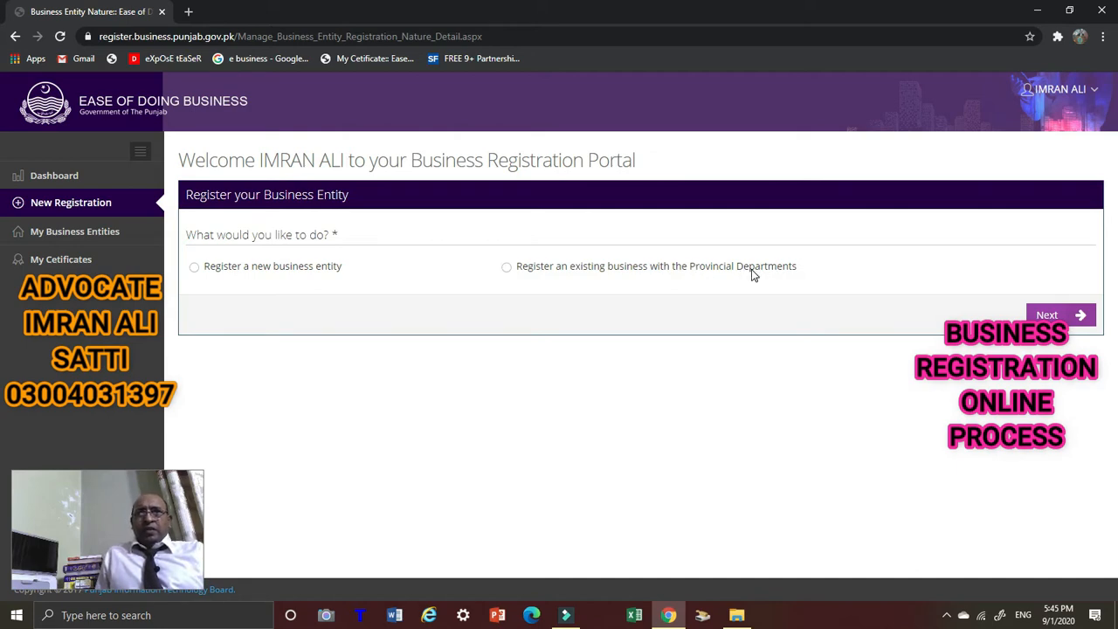
# Select 'Register a new business entity' and continue to the entity type step.
pyautogui.click(195, 268)
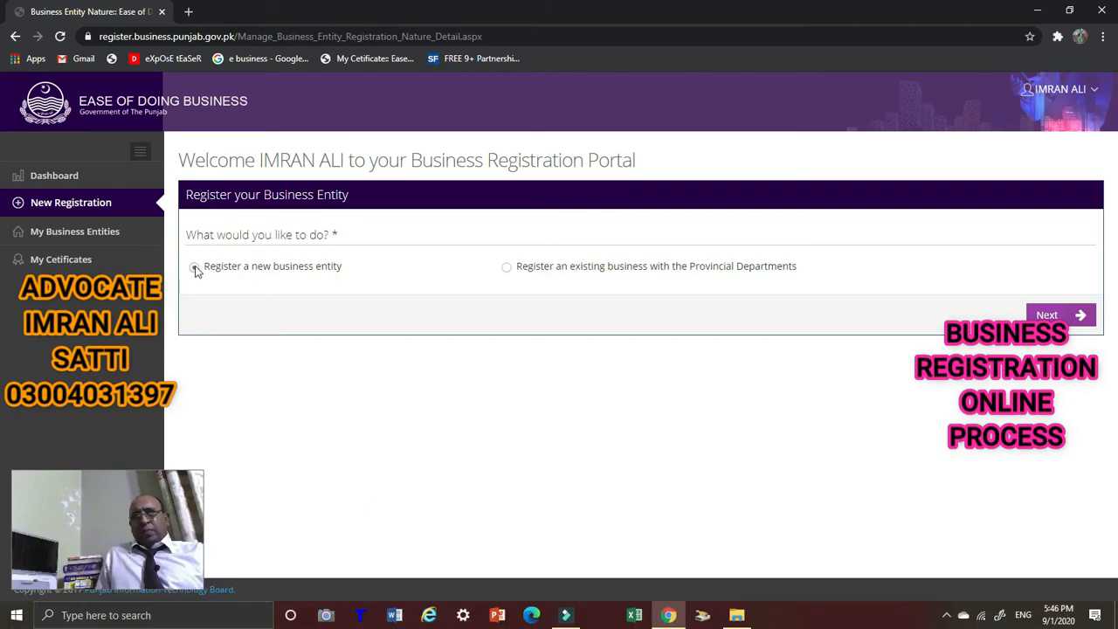
pyautogui.click(507, 266)
pyautogui.click(194, 266)
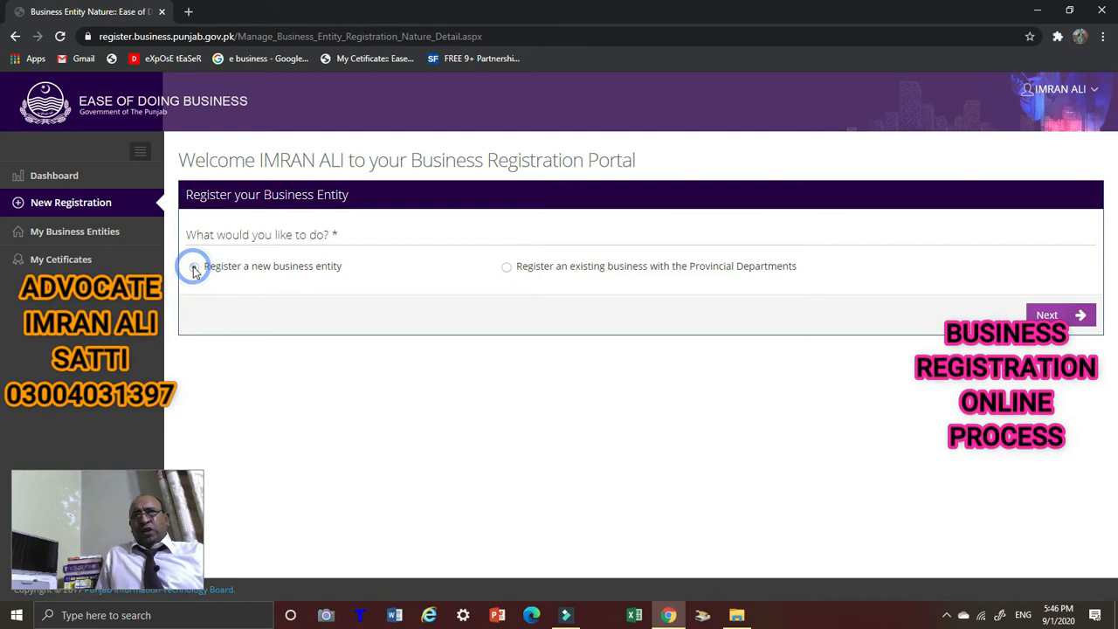
pyautogui.click(1054, 314)
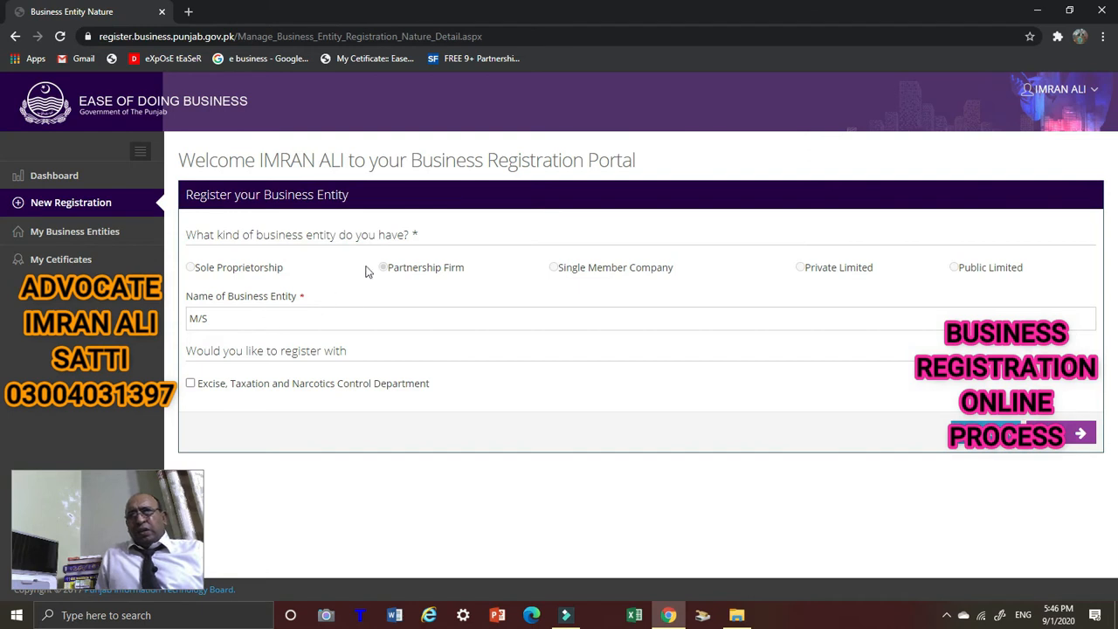
# Fill the Name of Business Entity with the saved 'law and legal sevices' and submit.
pyautogui.click(235, 320)
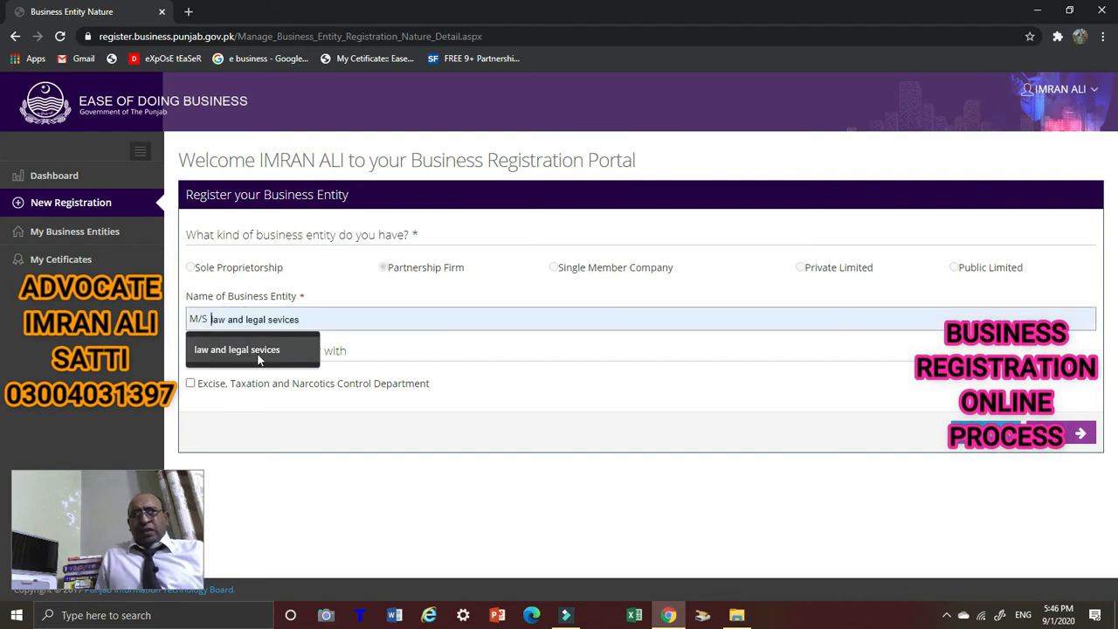
pyautogui.click(256, 353)
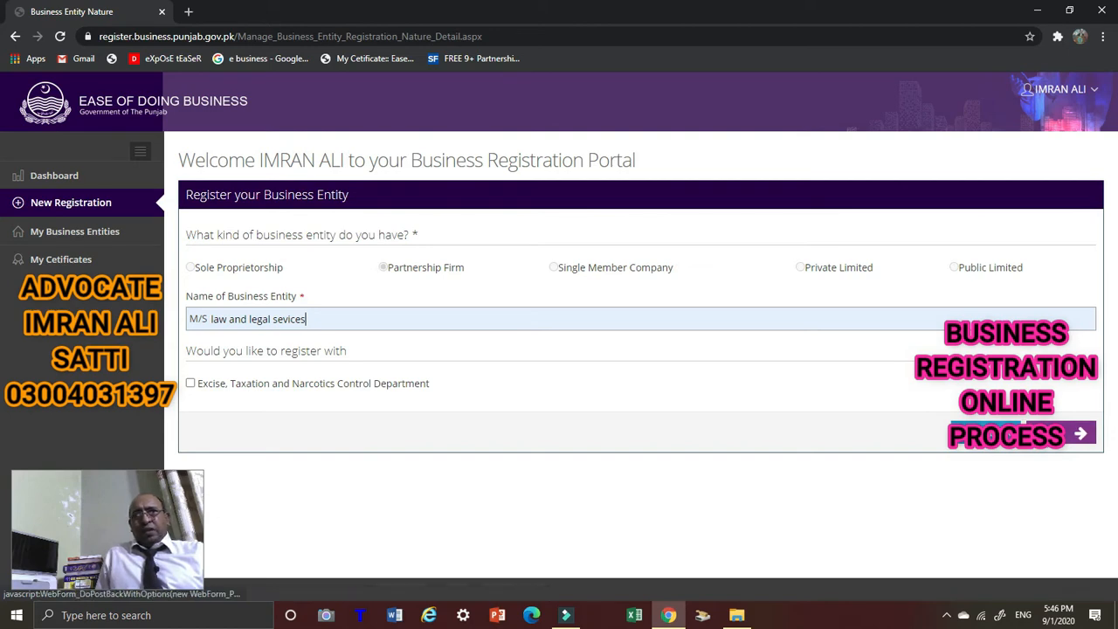
pyautogui.click(1075, 434)
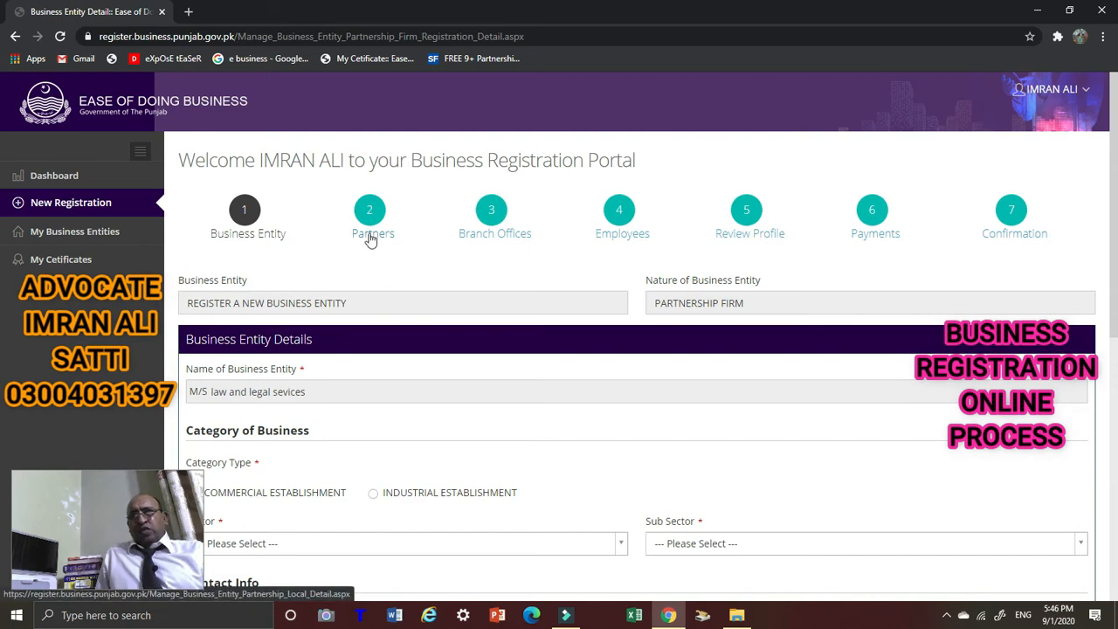
pyautogui.scroll(-3, 367, 223)
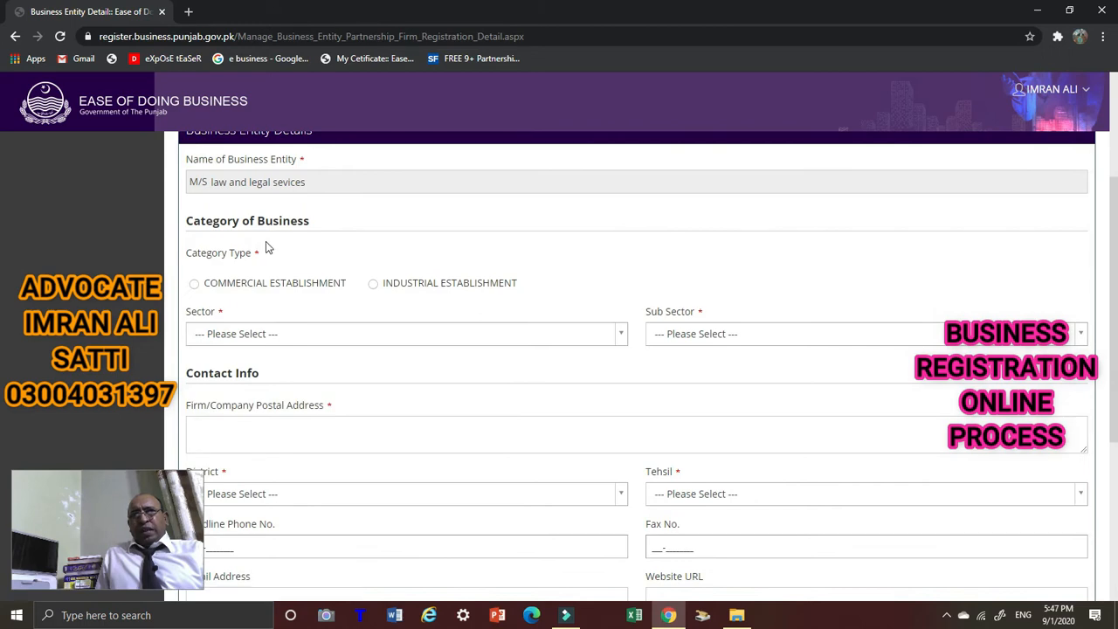
pyautogui.scroll(2, 266, 241)
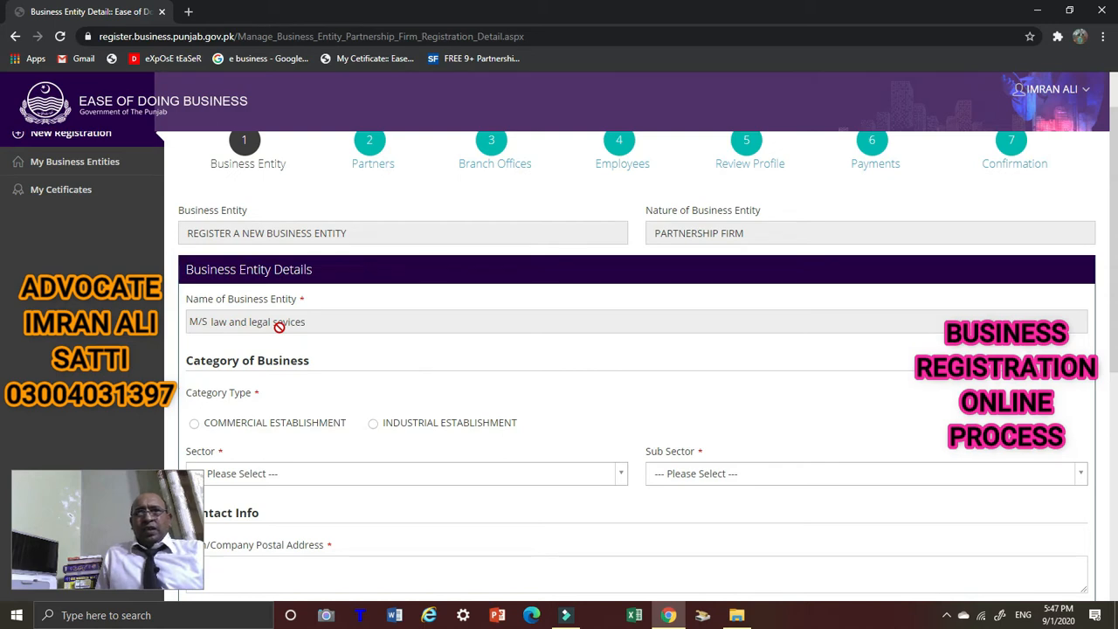
pyautogui.scroll(-1, 307, 391)
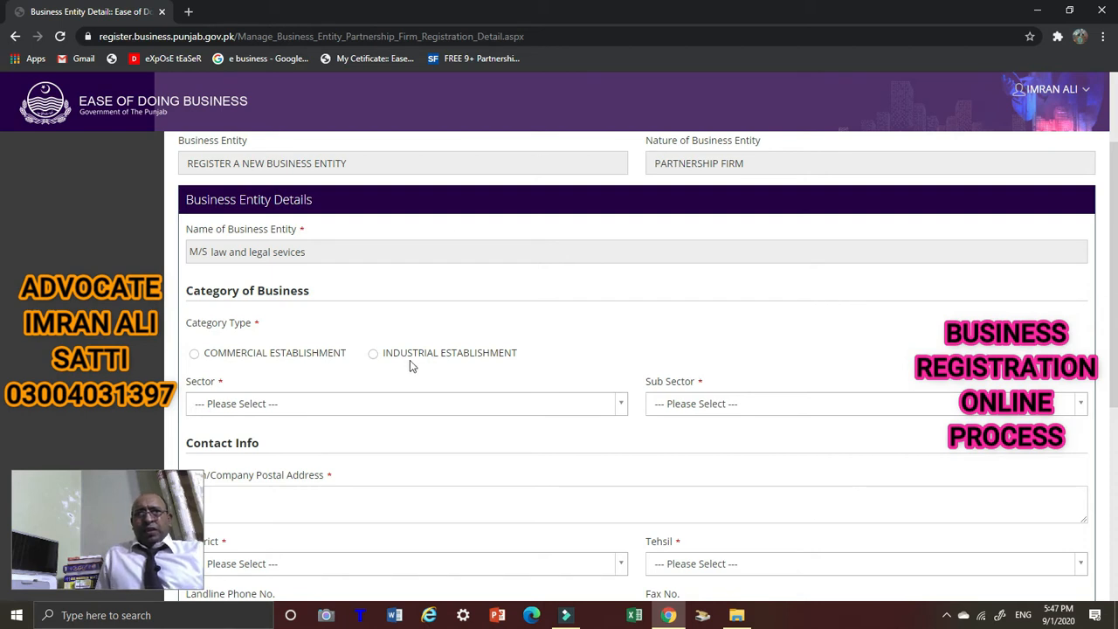
# Mark the business as a Commercial Establishment and set its Sector to SERVICE PROVIDER.
pyautogui.click(194, 355)
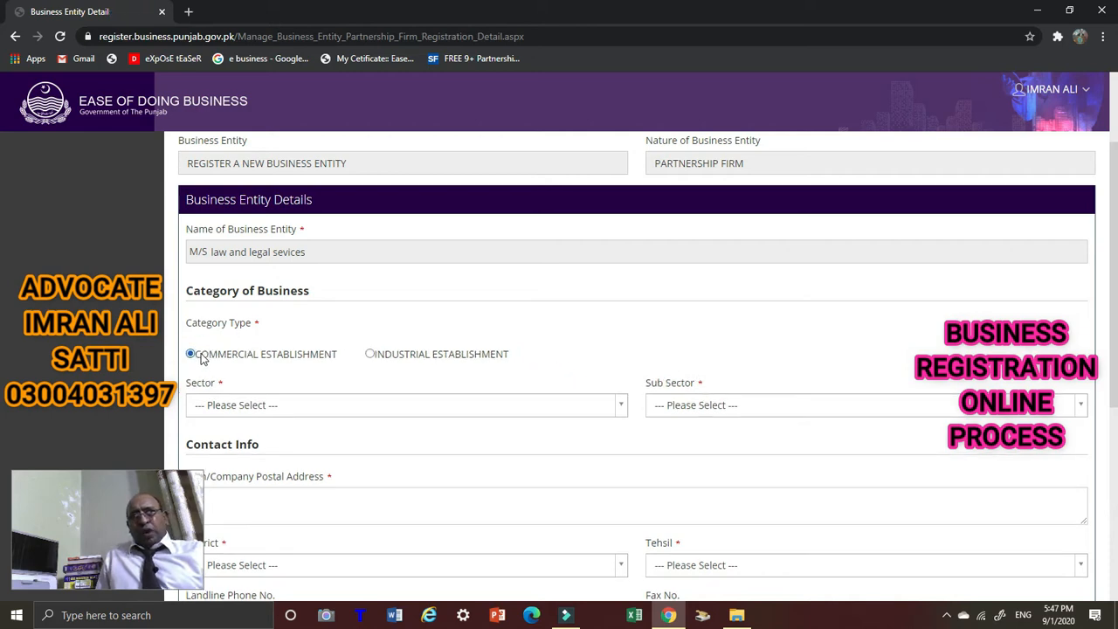
pyautogui.scroll(-2, 410, 374)
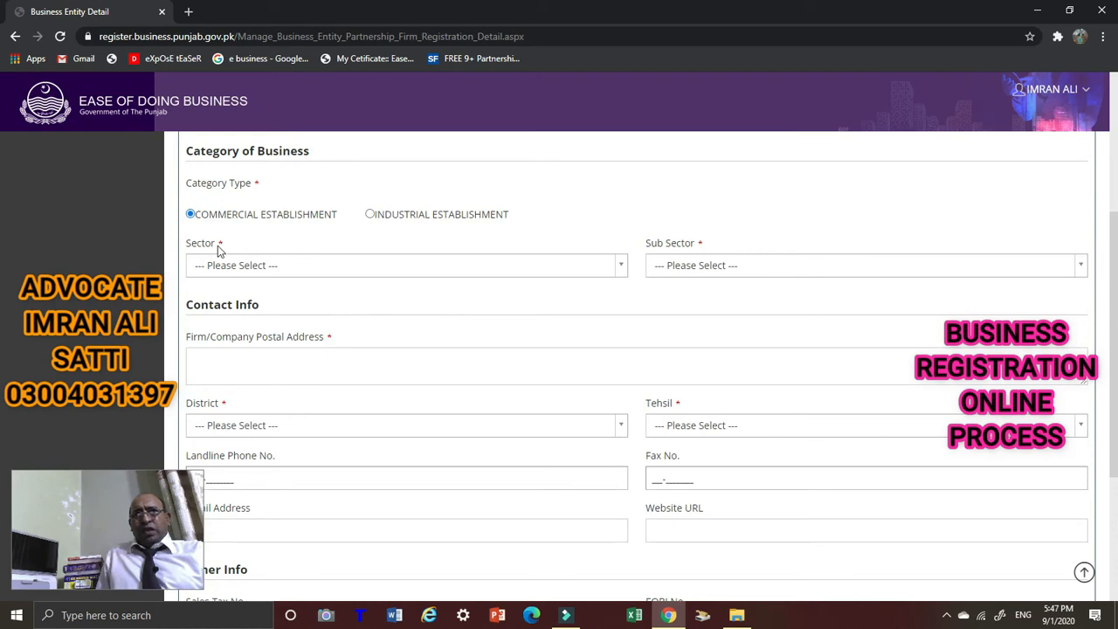
pyautogui.click(618, 268)
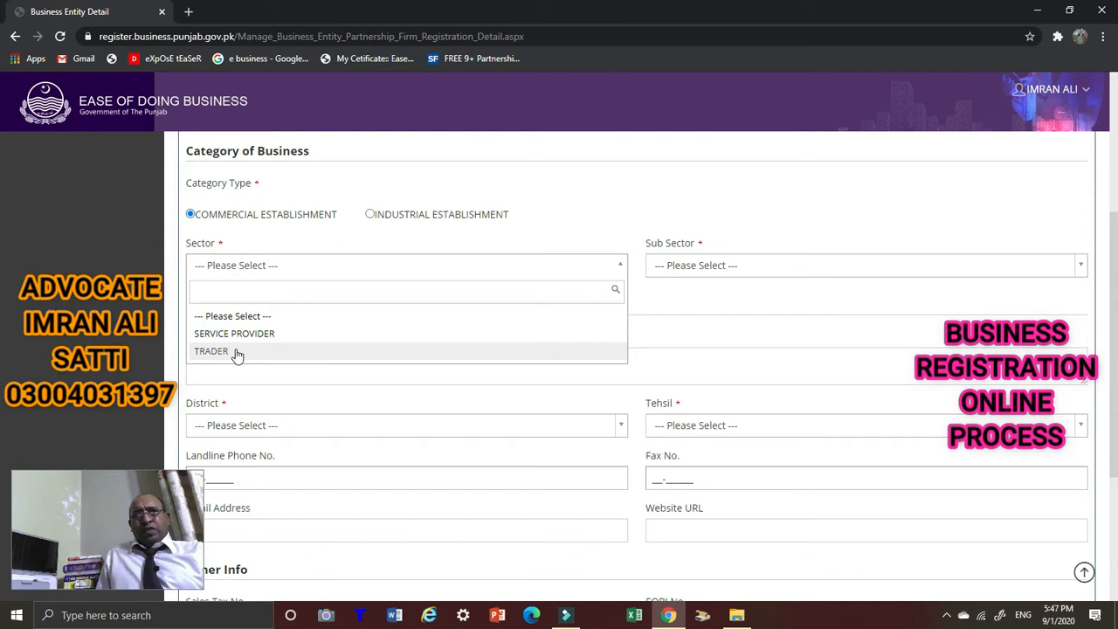
pyautogui.scroll(1, 223, 323)
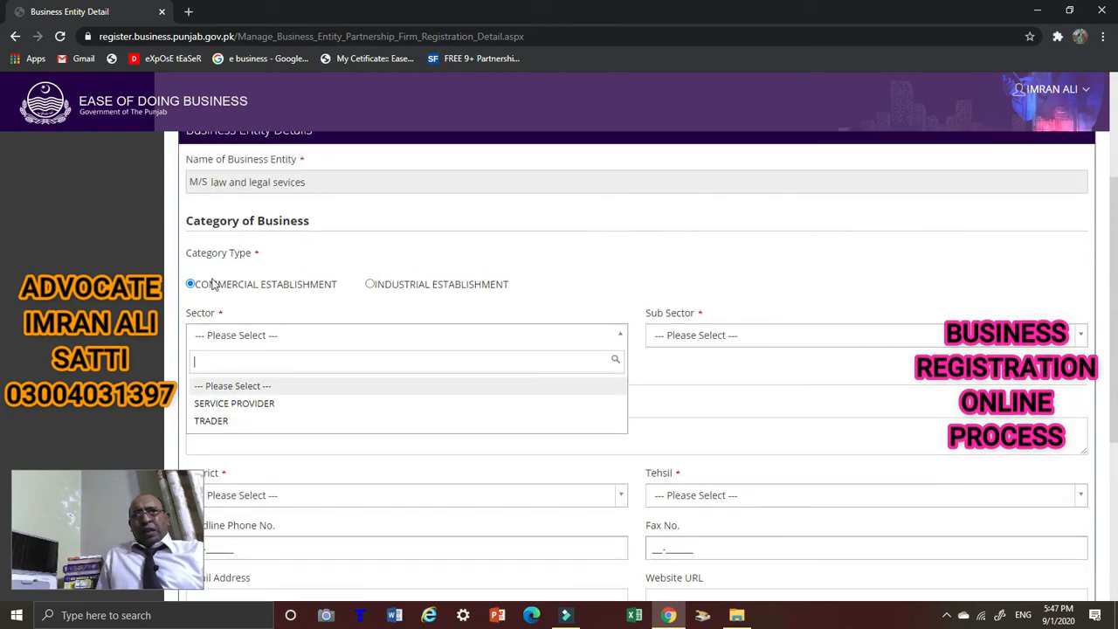
pyautogui.click(252, 406)
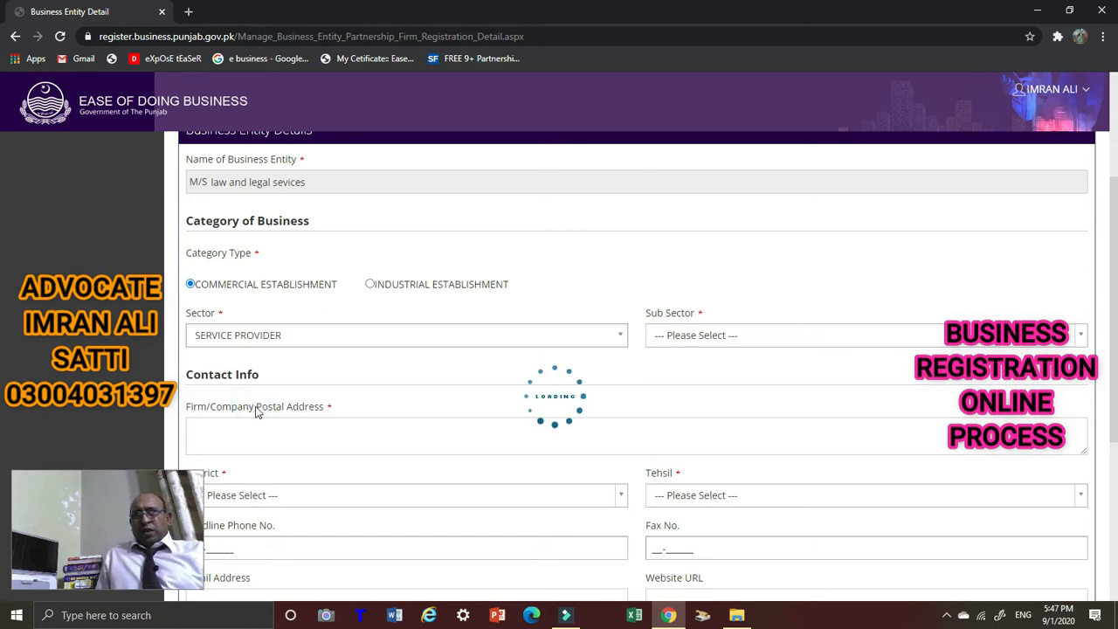
# Pick CONSULTANCY from the Sub Sector list.
pyautogui.click(1083, 337)
pyautogui.scroll(-2, 865, 437)
pyautogui.scroll(2, 865, 419)
pyautogui.scroll(-2, 878, 273)
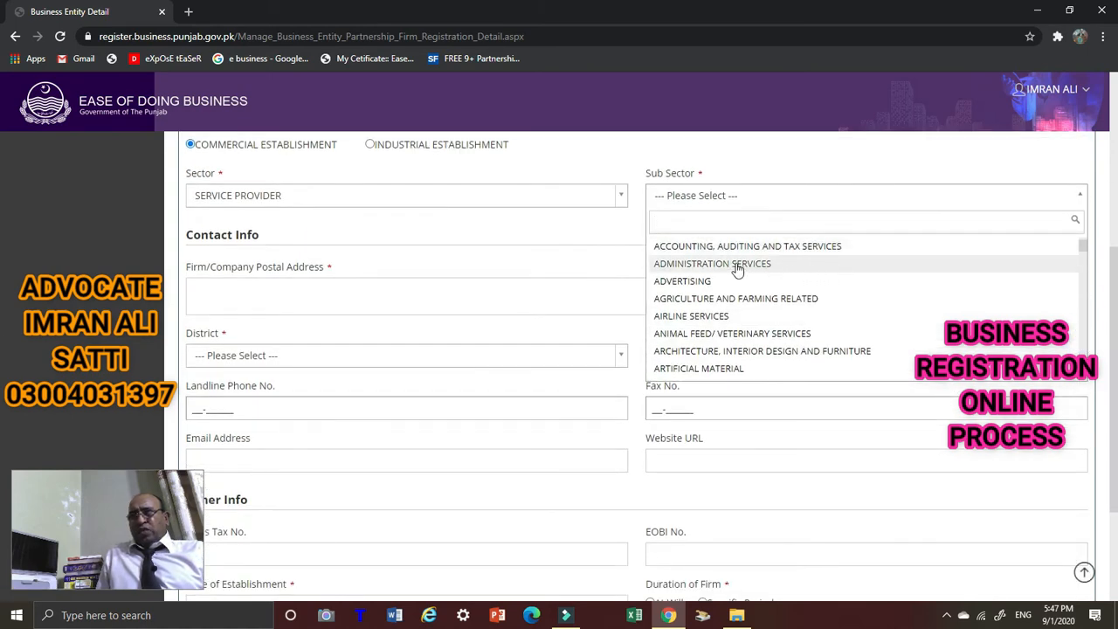
pyautogui.scroll(1, 736, 257)
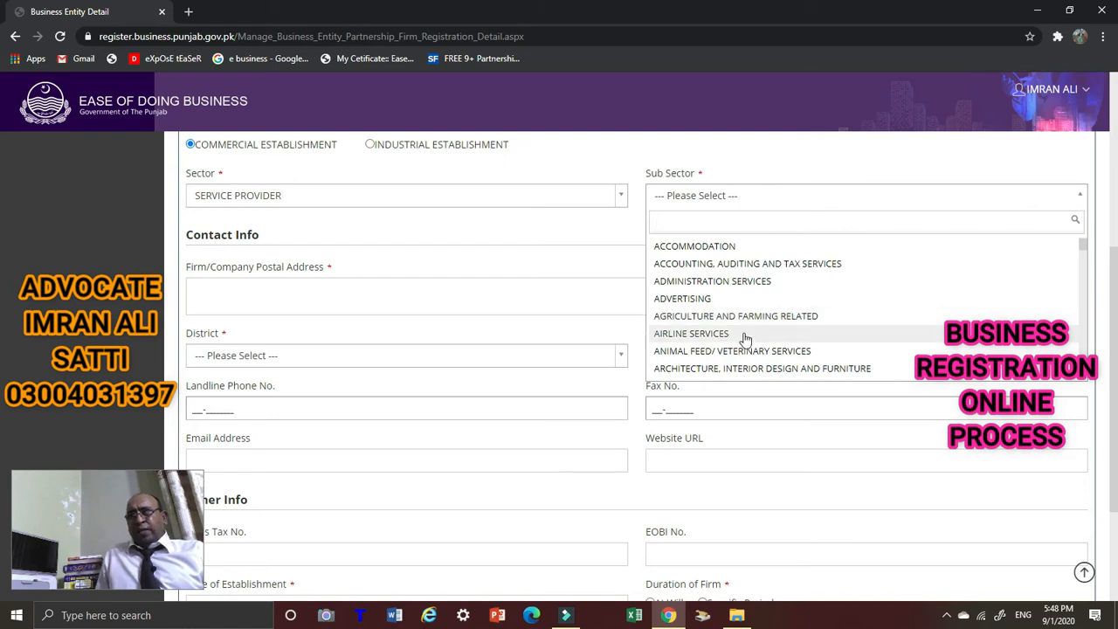
pyautogui.scroll(-2, 745, 339)
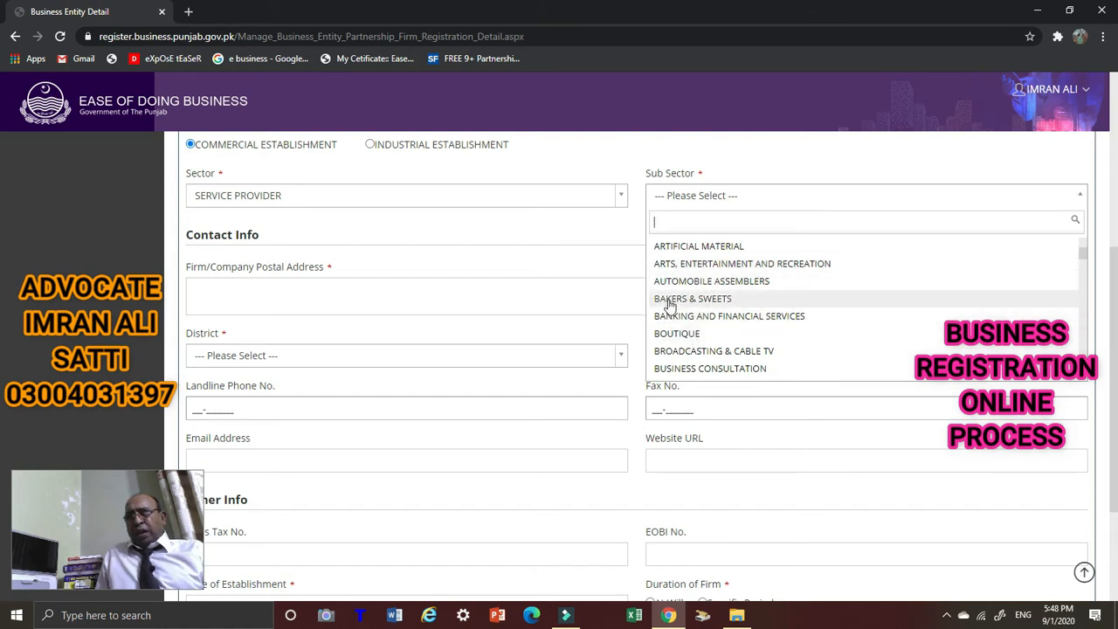
pyautogui.scroll(-1, 677, 328)
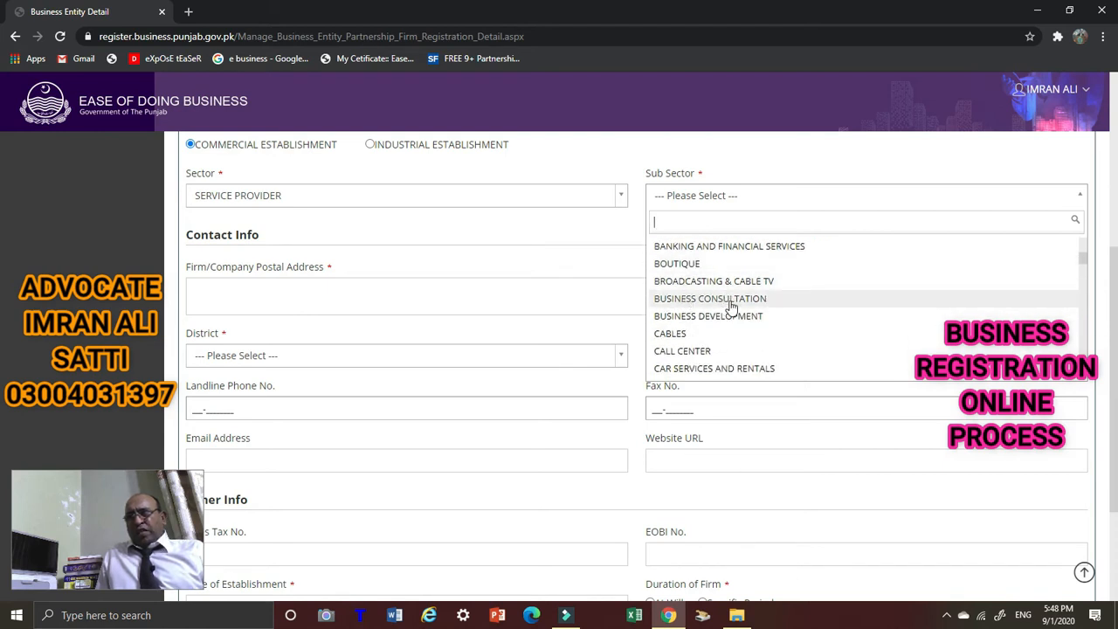
pyautogui.scroll(-1, 732, 308)
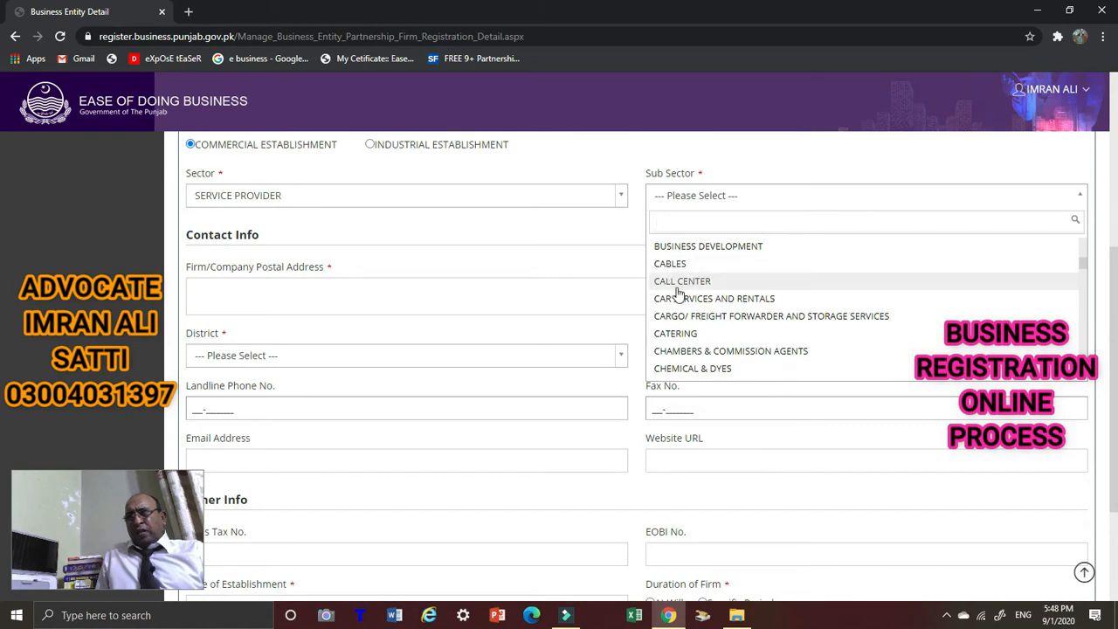
pyautogui.scroll(-1, 676, 291)
pyautogui.scroll(-2, 706, 288)
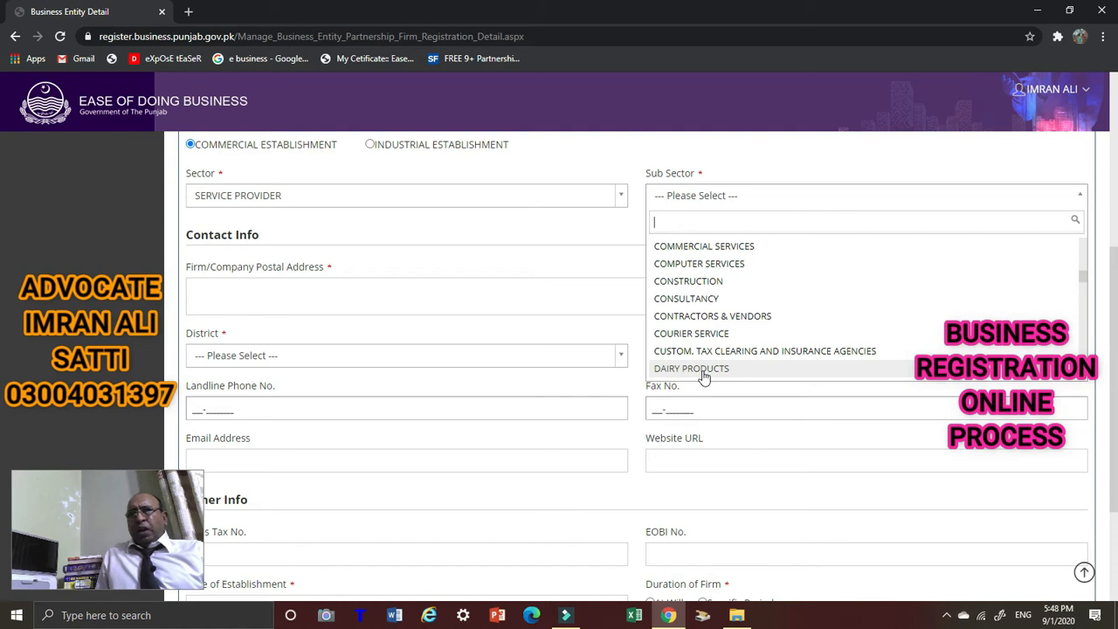
pyautogui.click(687, 301)
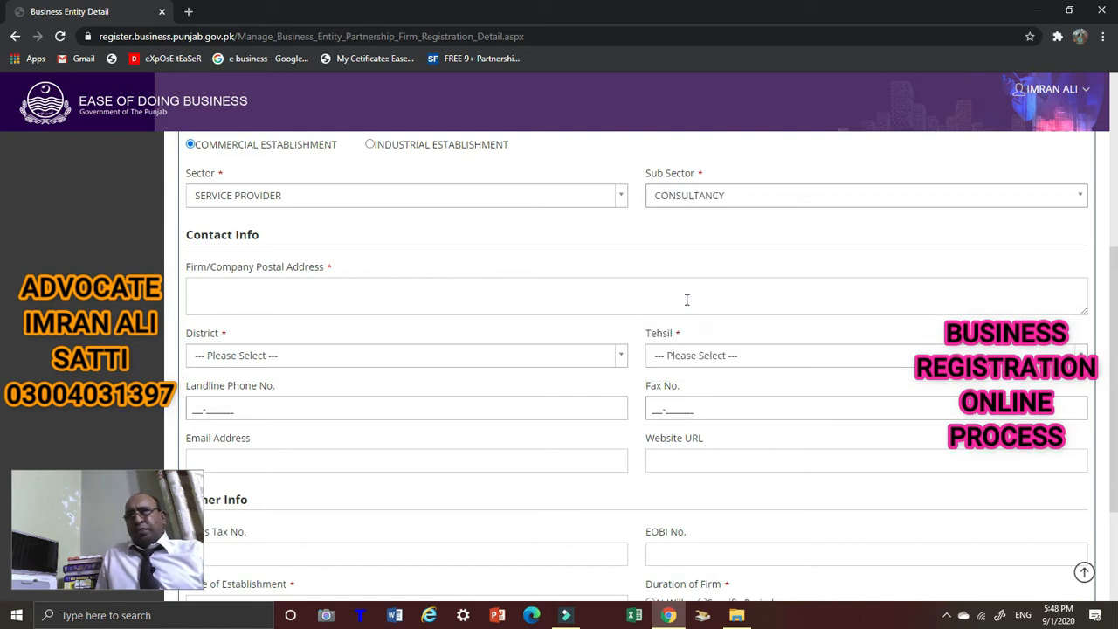
pyautogui.click(290, 299)
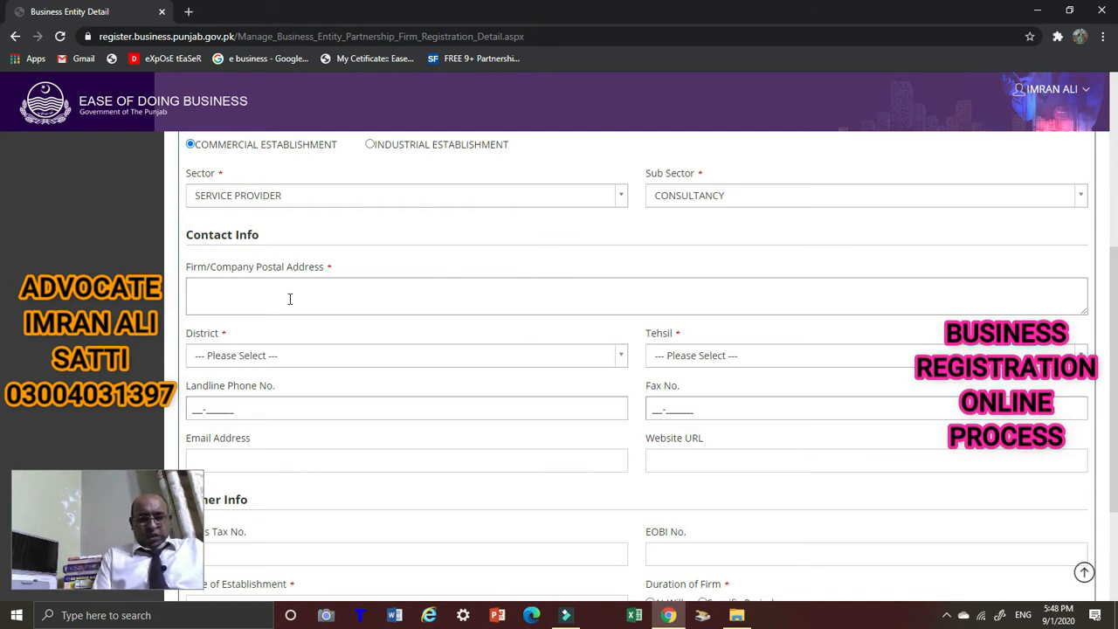
# Type the firm's address into the Firm/Company Postal Address box.
pyautogui.write('ia')
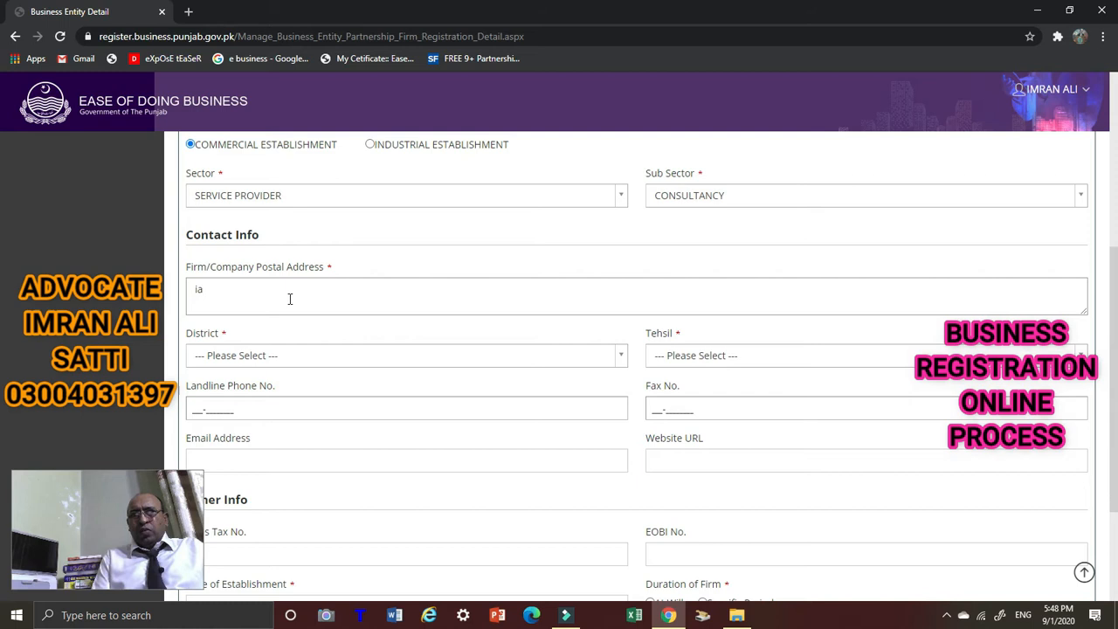
pyautogui.write('ba; ')
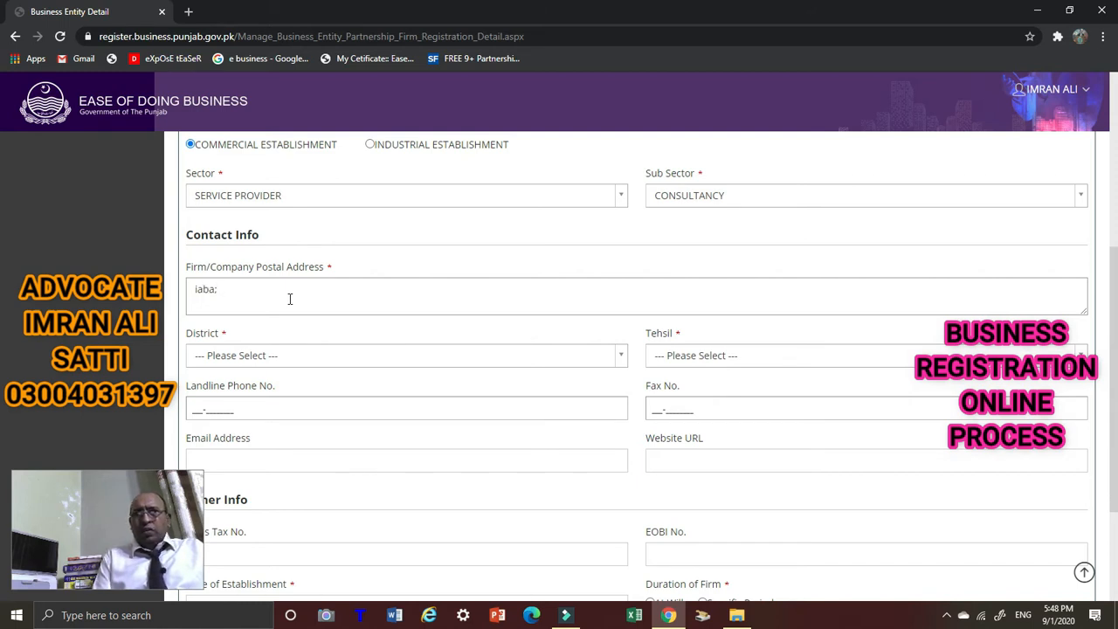
pyautogui.press('BackSpace')
pyautogui.press('BackSpace')
pyautogui.write('l')
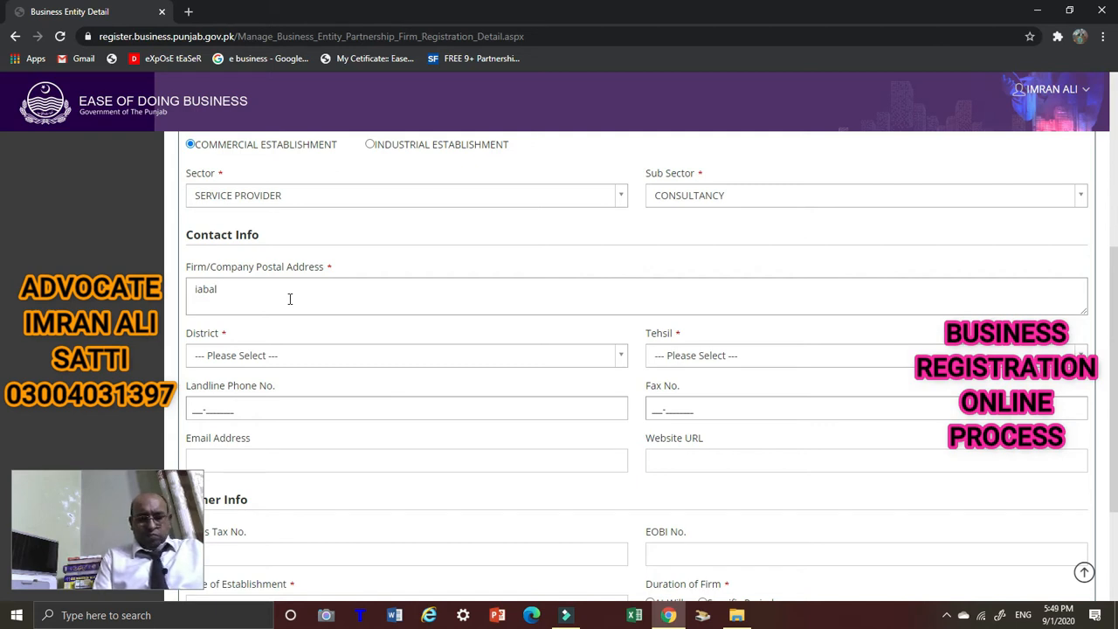
pyautogui.write(' town')
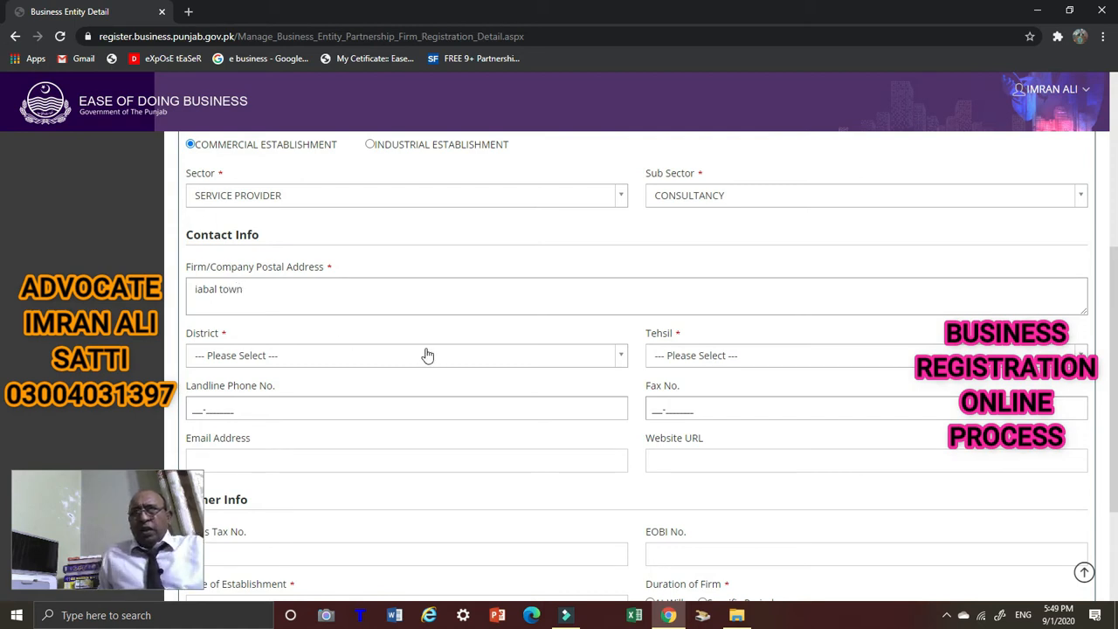
# Choose Lahore as the District and Lahore City as the Tehsil.
pyautogui.click(621, 360)
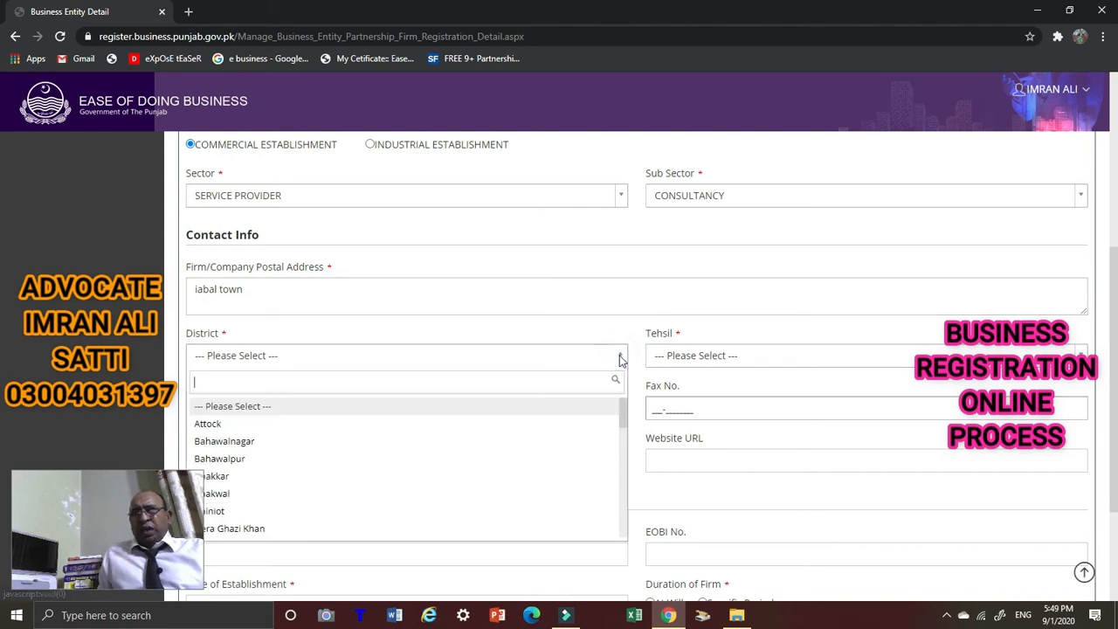
pyautogui.scroll(-3, 338, 428)
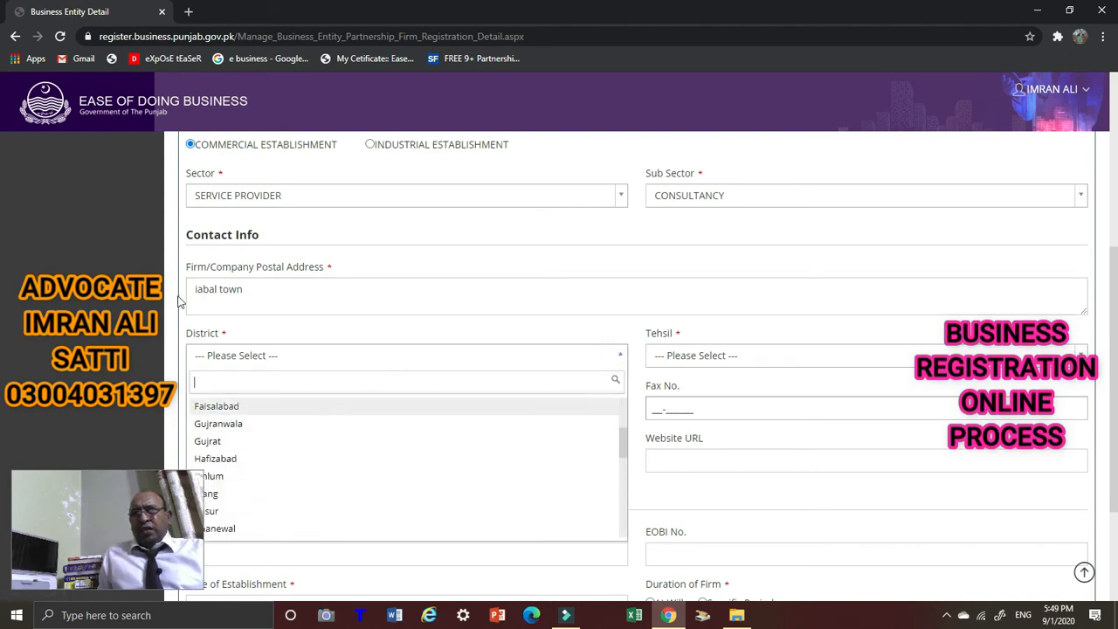
pyautogui.scroll(-1, 131, 306)
pyautogui.scroll(-3, 245, 339)
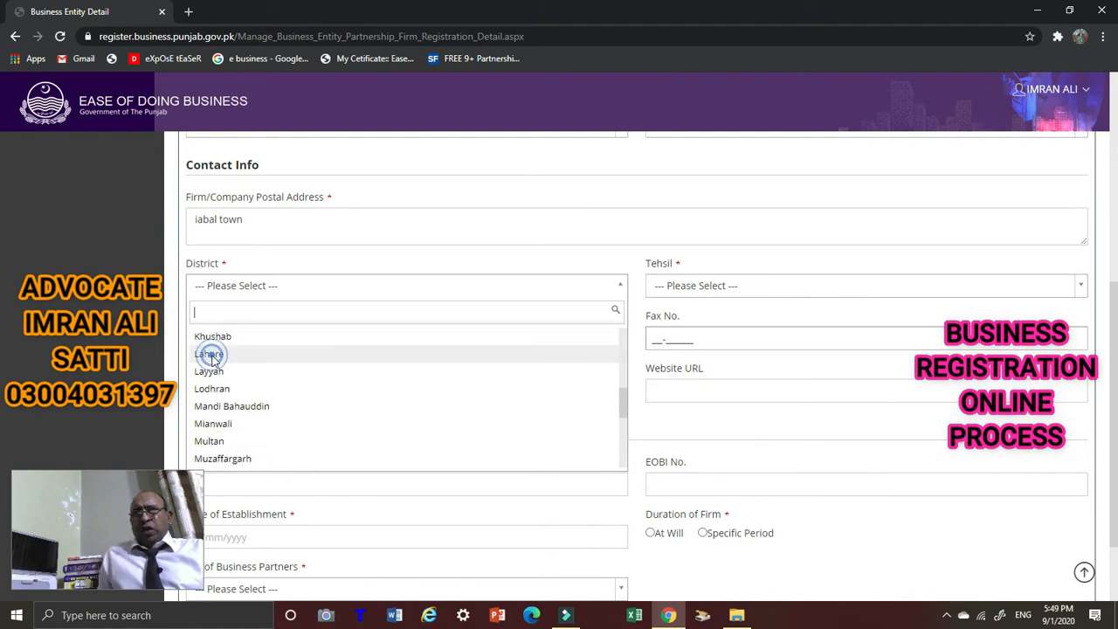
pyautogui.click(212, 358)
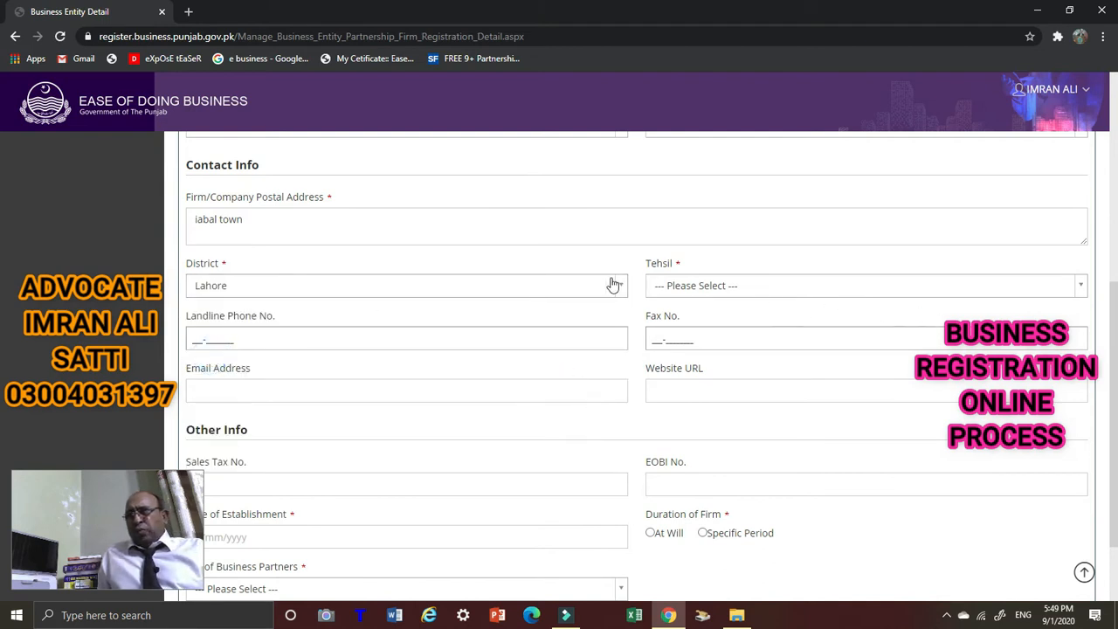
pyautogui.click(1081, 291)
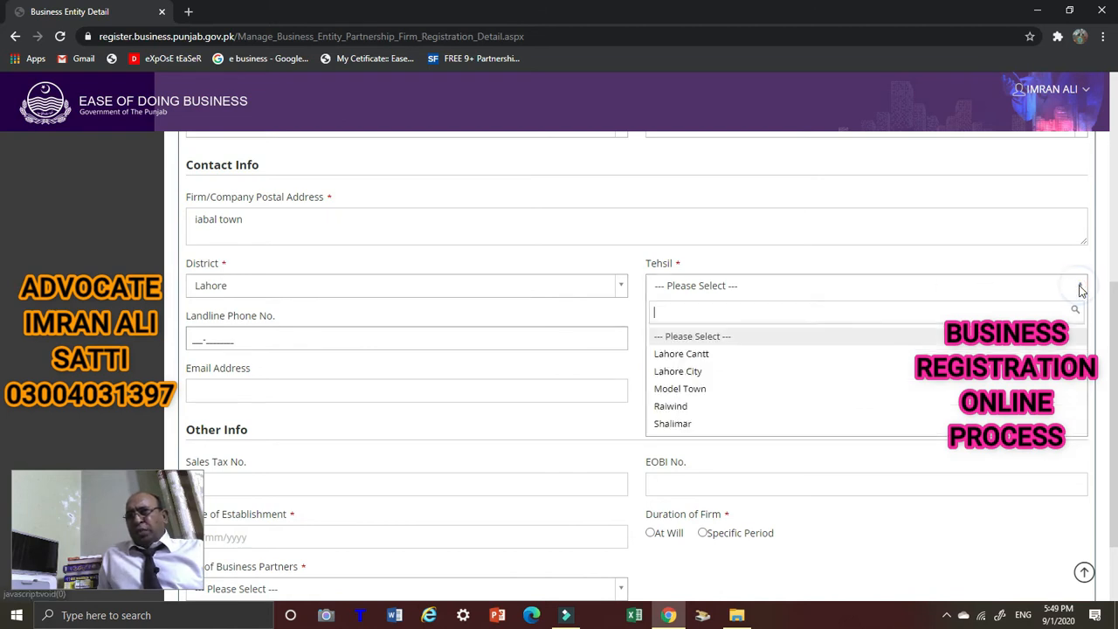
pyautogui.click(689, 373)
# Move through the landline phone and fax fields to the e-mail field.
pyautogui.click(274, 338)
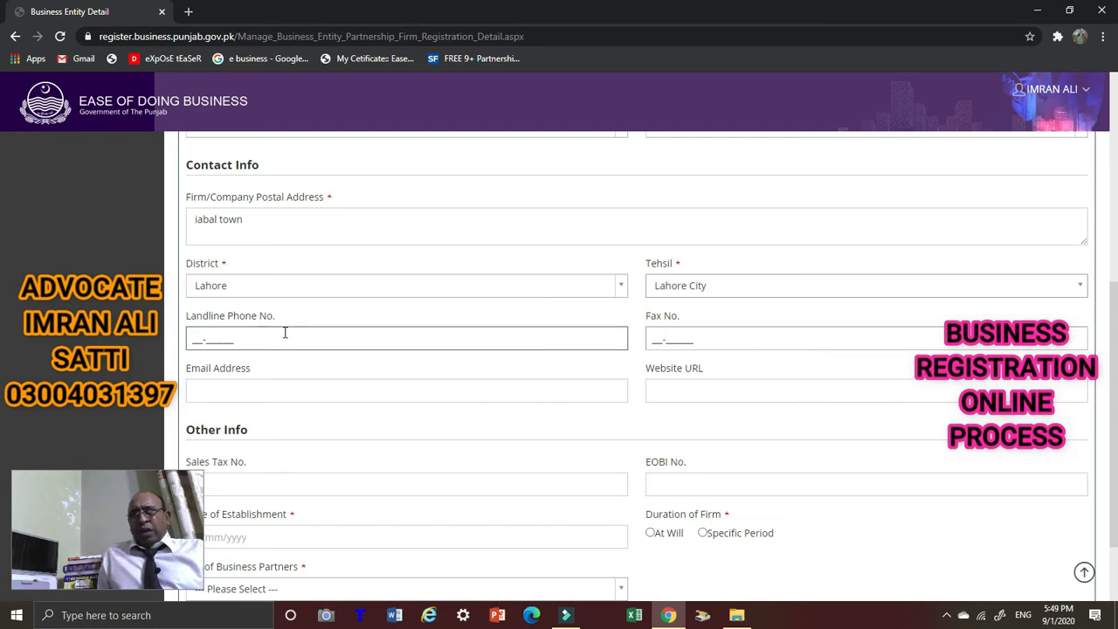
pyautogui.click(731, 337)
pyautogui.click(401, 421)
pyautogui.click(327, 385)
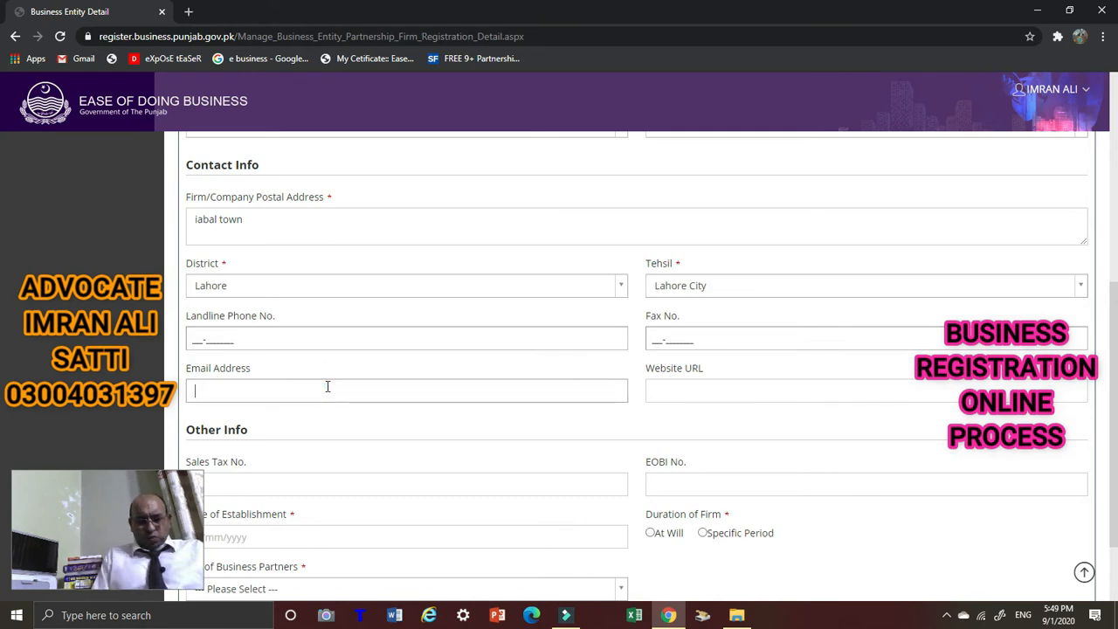
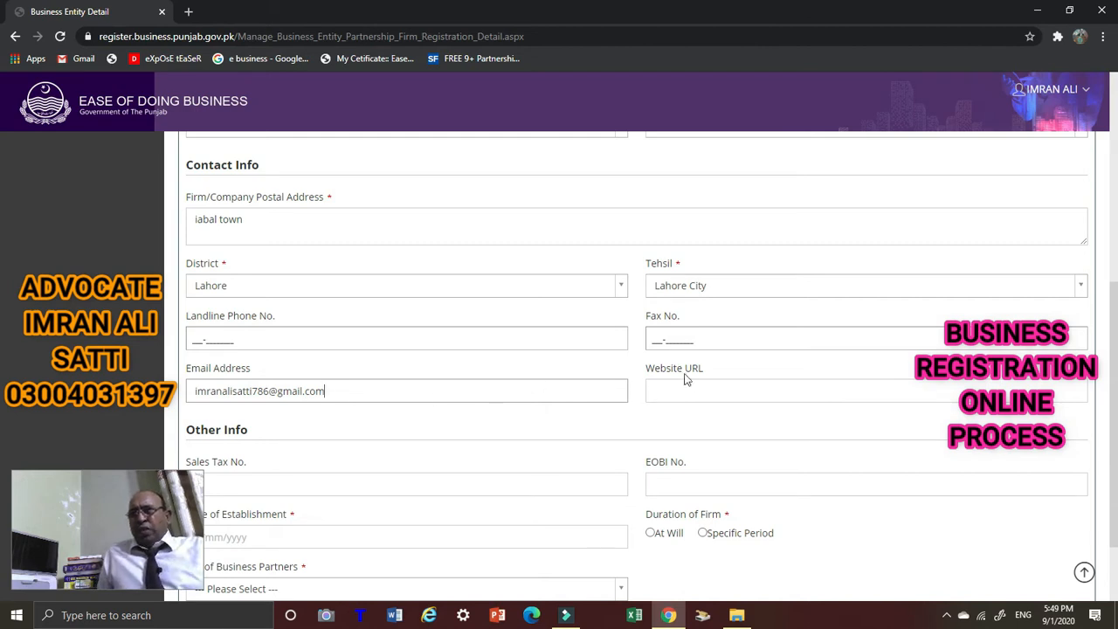
# Enter the firm's e-mail address and scroll down to the Other Info section.
pyautogui.scroll(-2, 708, 381)
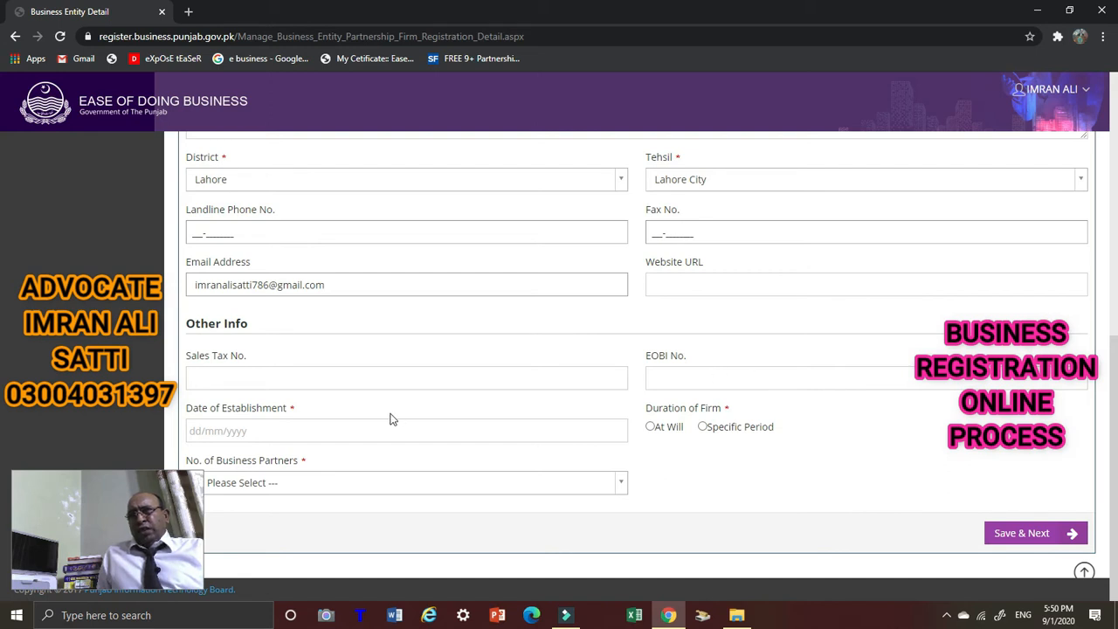
# Set the Date of Establishment to 28/01/2020 in the calendar picker.
pyautogui.click(262, 432)
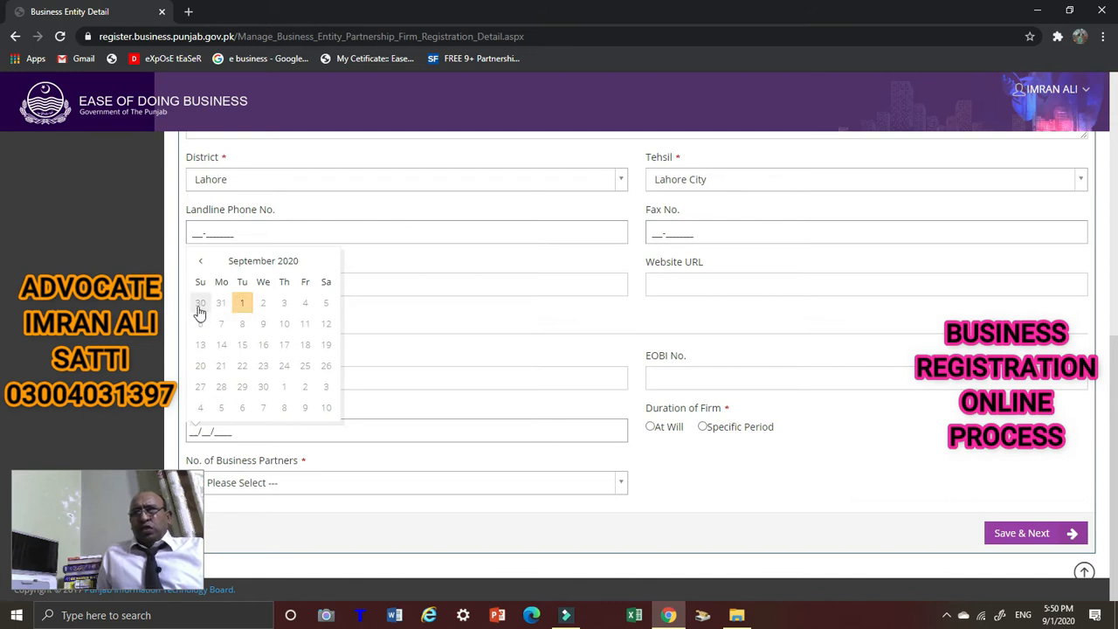
pyautogui.click(200, 261)
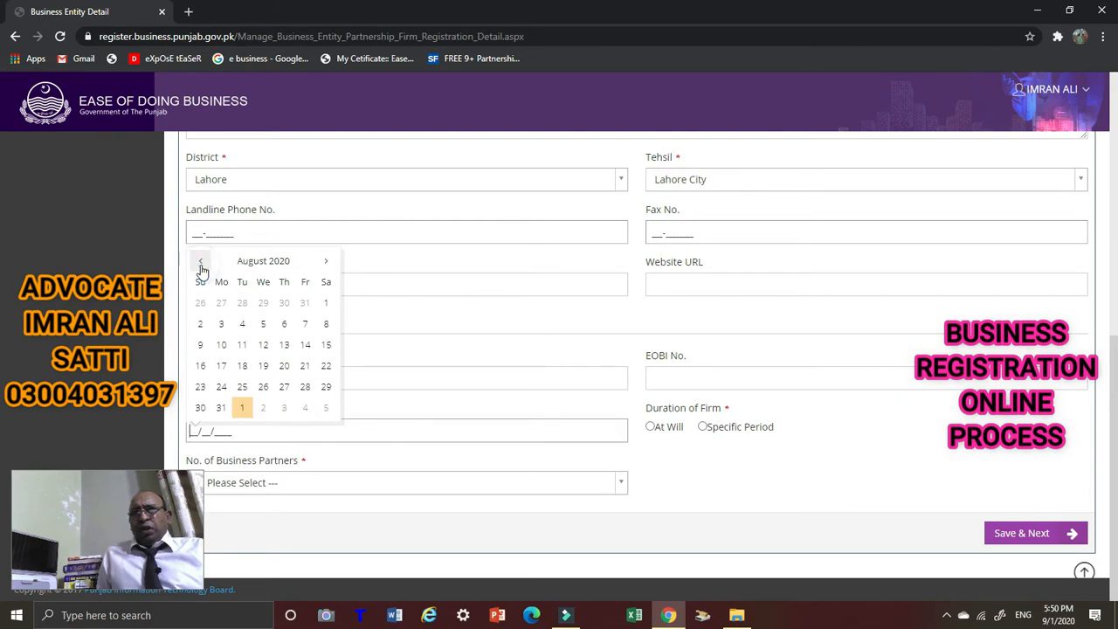
pyautogui.click(201, 264)
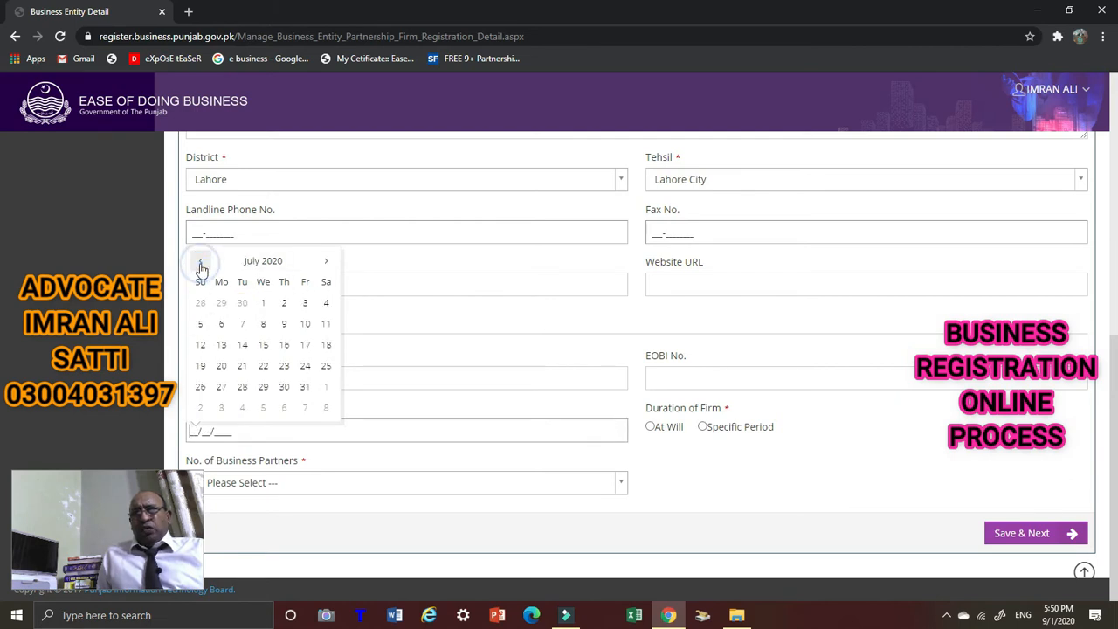
pyautogui.click(200, 262)
pyautogui.click(200, 262)
pyautogui.click(200, 262)
pyautogui.click(200, 262)
pyautogui.click(200, 262)
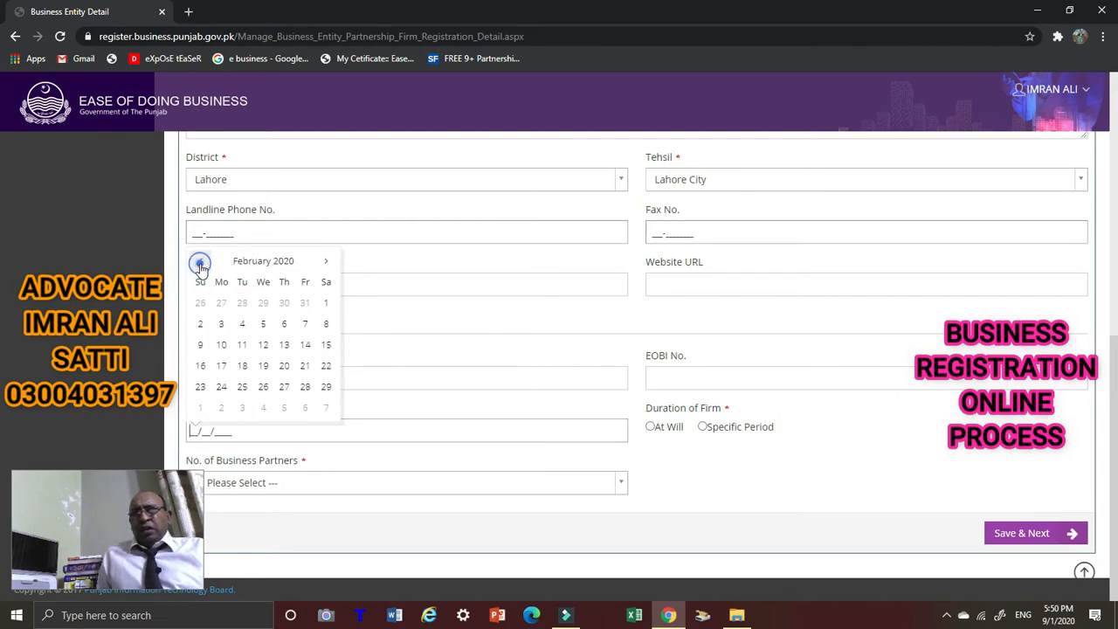
pyautogui.click(241, 306)
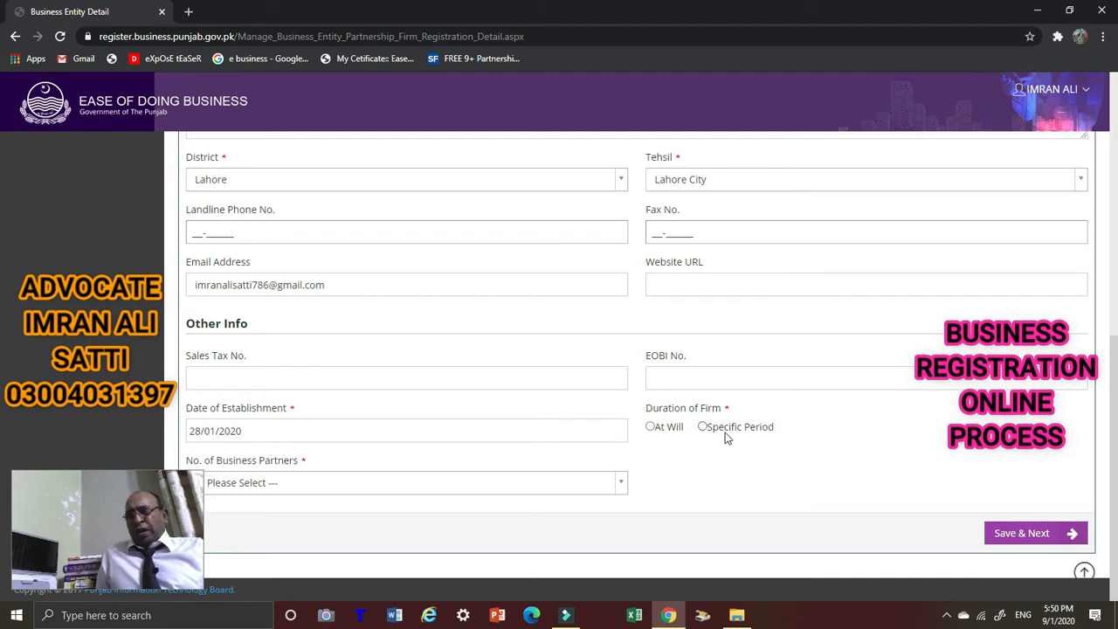
# Set duration to At Will, choose the number of business partners, and save.
pyautogui.click(651, 427)
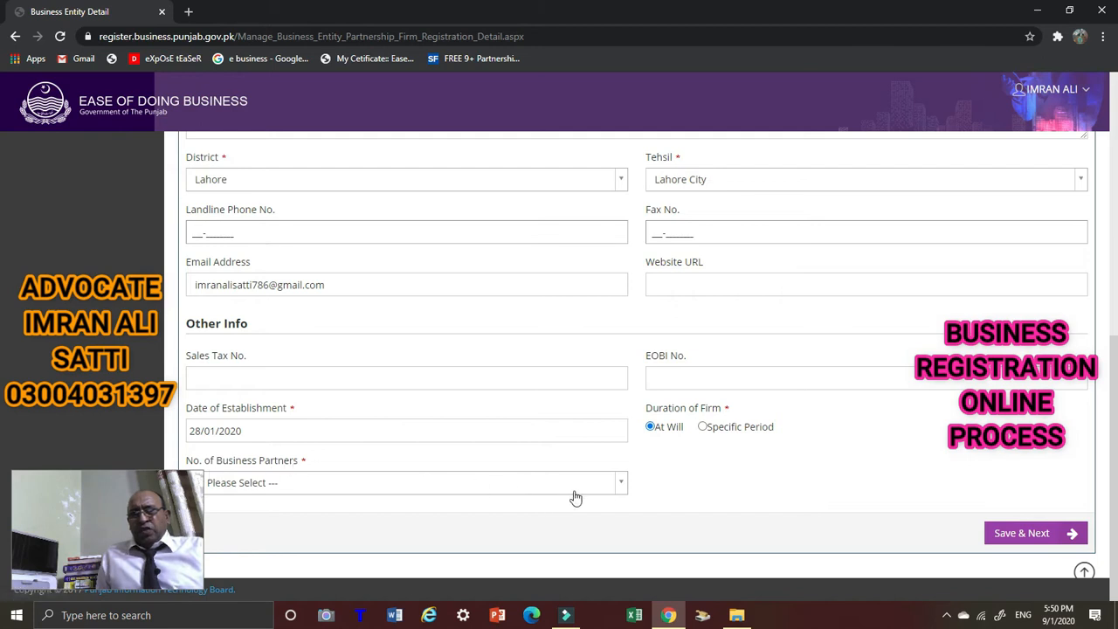
pyautogui.click(619, 484)
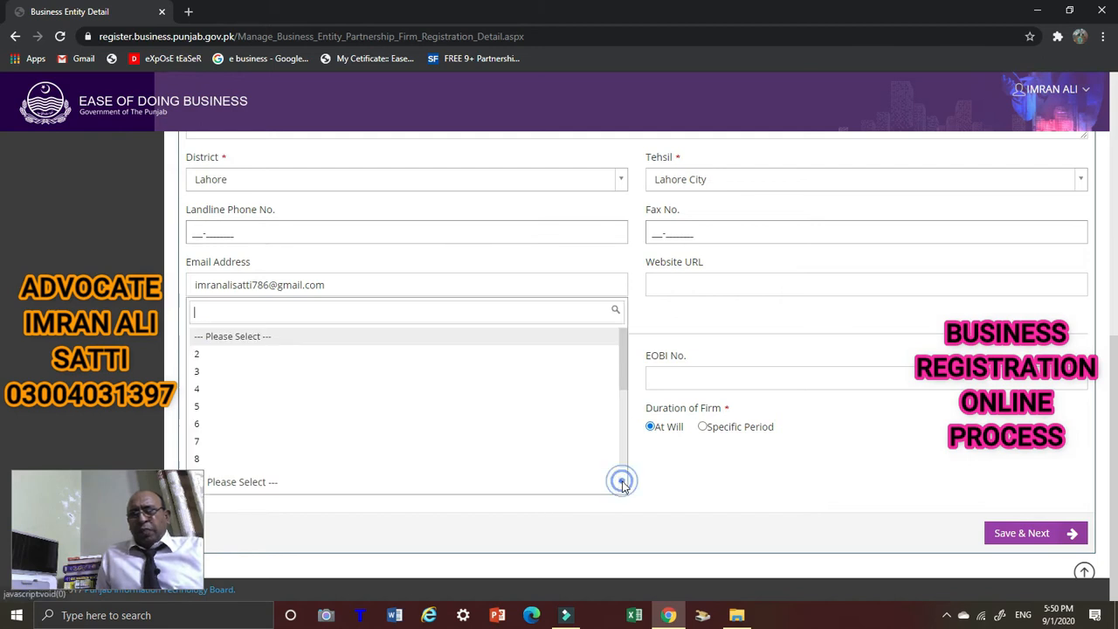
pyautogui.click(232, 355)
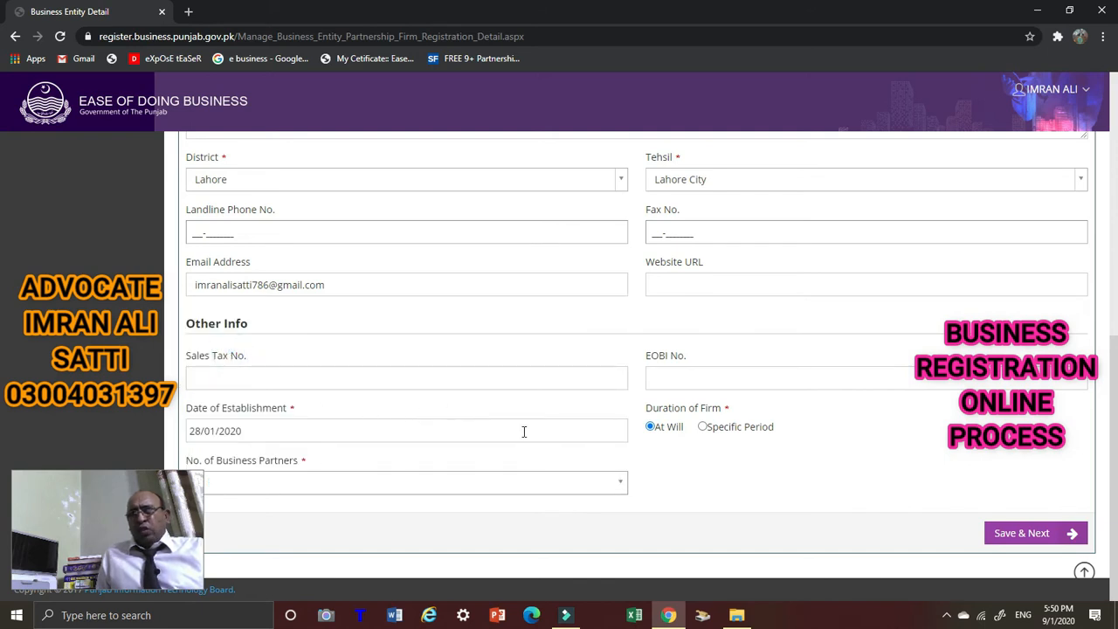
pyautogui.click(1045, 540)
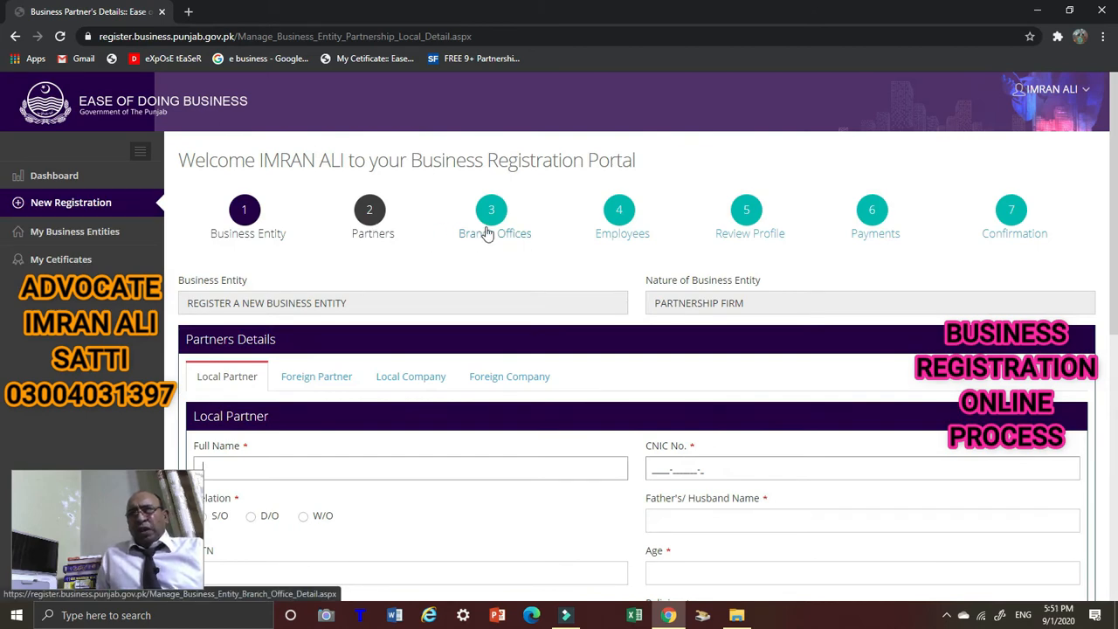
# Scroll down the Partners Details form to the local partner's Full Name field.
pyautogui.scroll(-1, 485, 232)
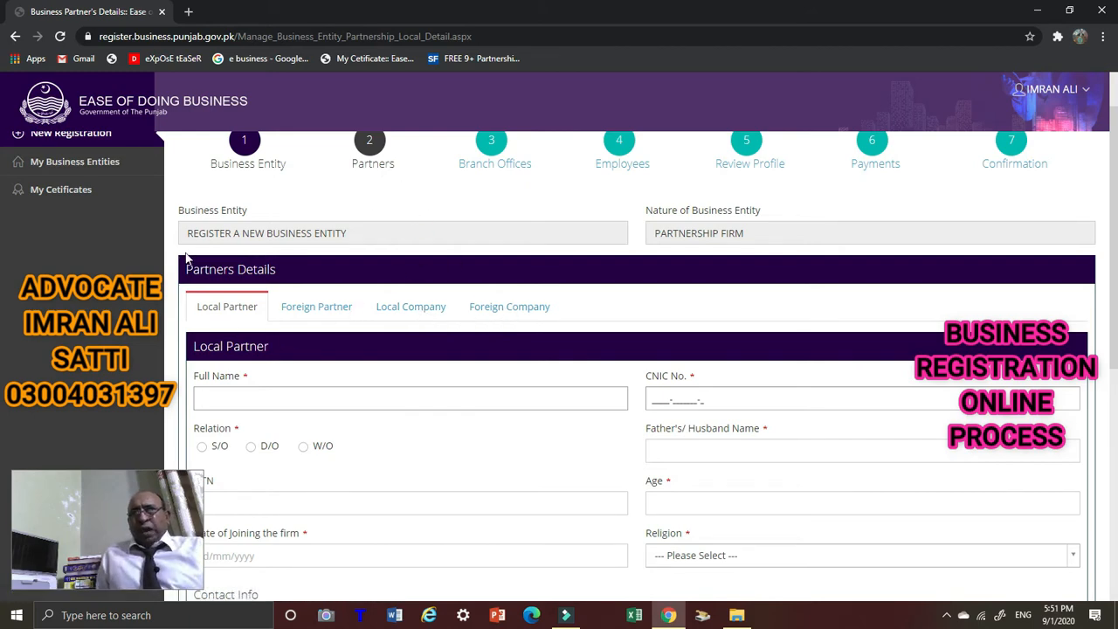
pyautogui.scroll(-1, 279, 320)
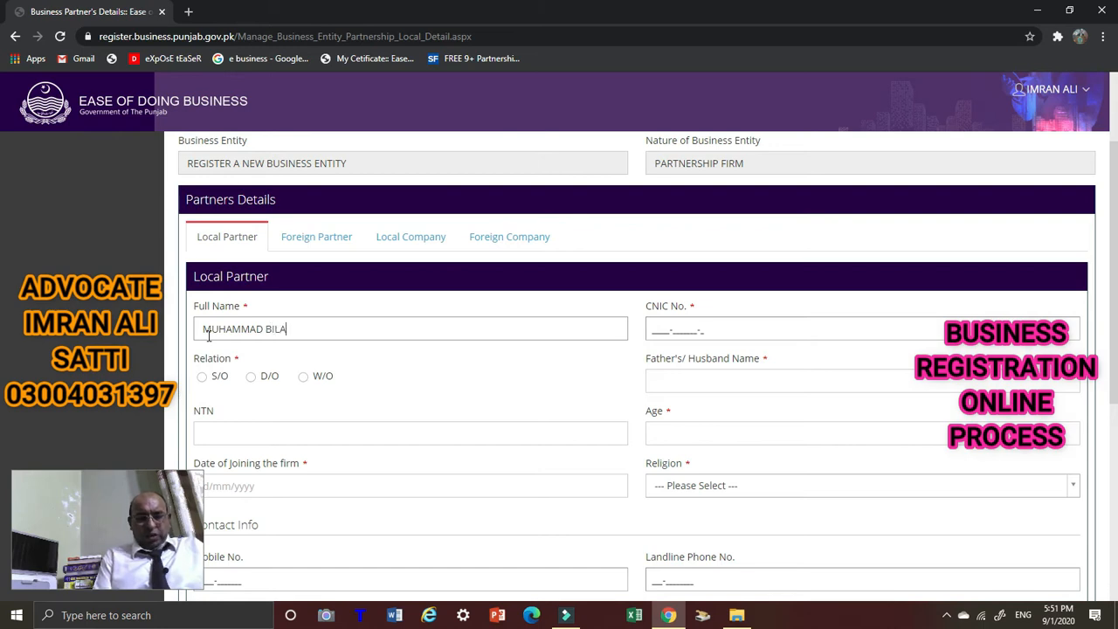
# Mark the partner's relation as S/O and fill in the father's name before Age.
pyautogui.click(658, 328)
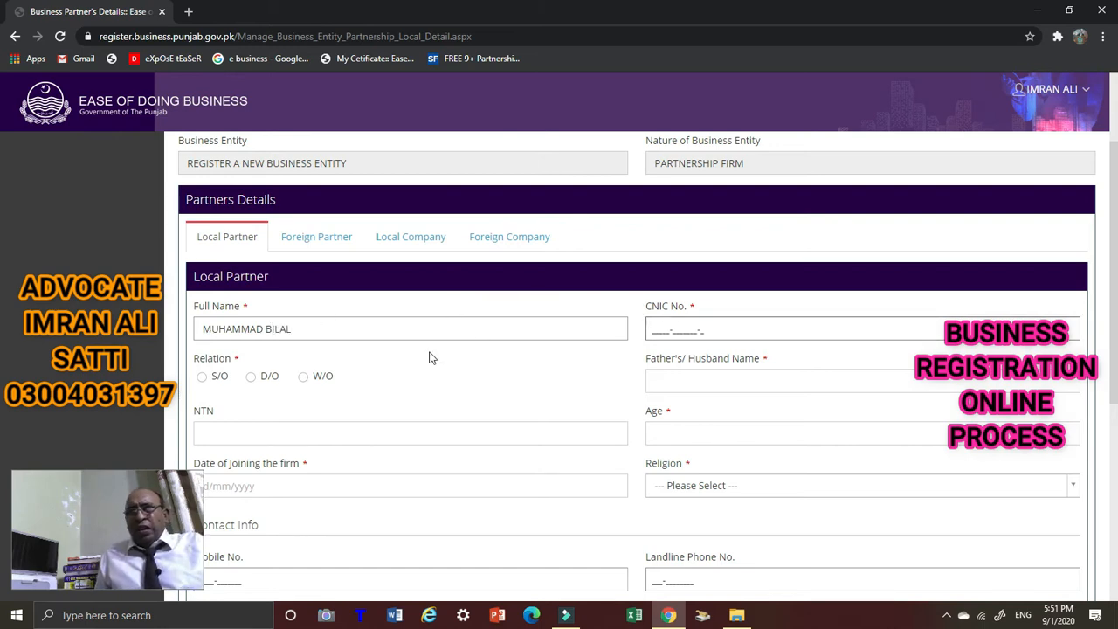
pyautogui.click(202, 377)
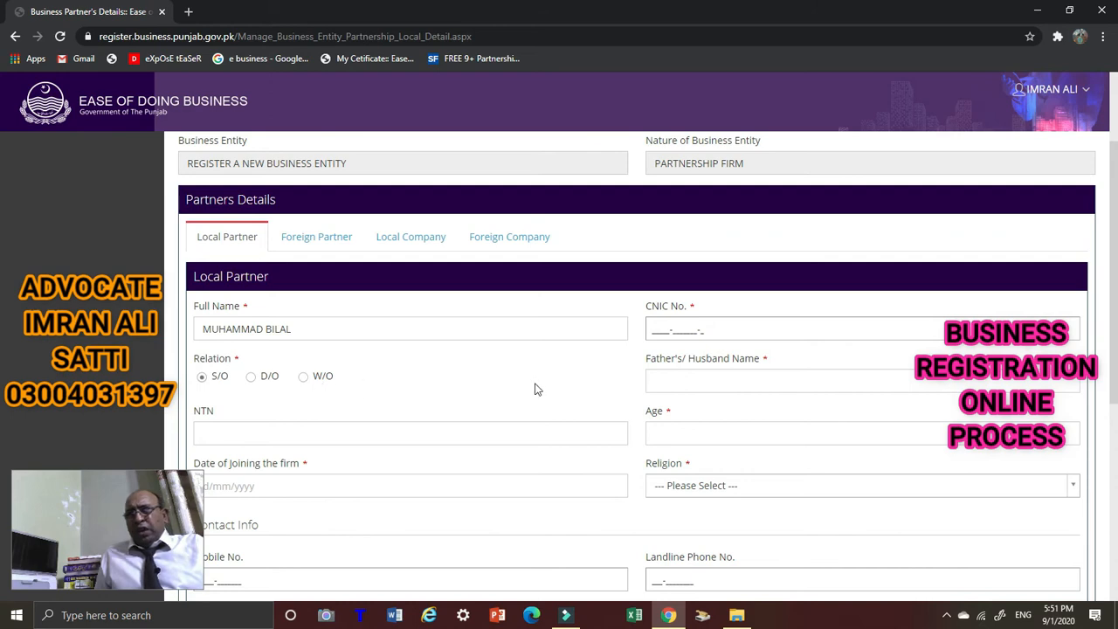
pyautogui.click(714, 381)
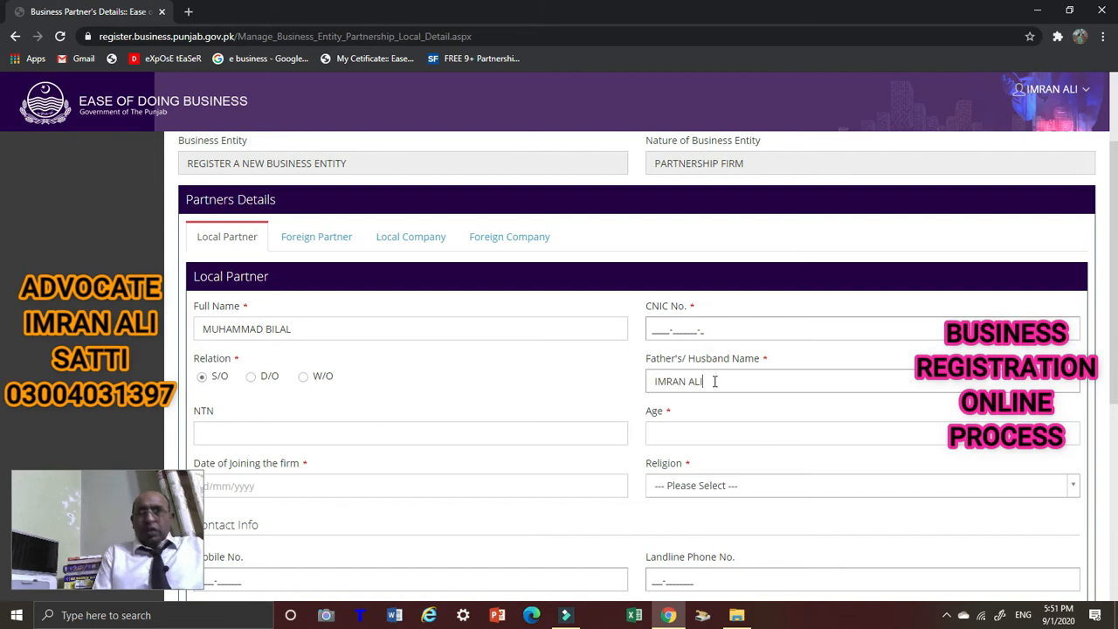
pyautogui.scroll(-2, 267, 326)
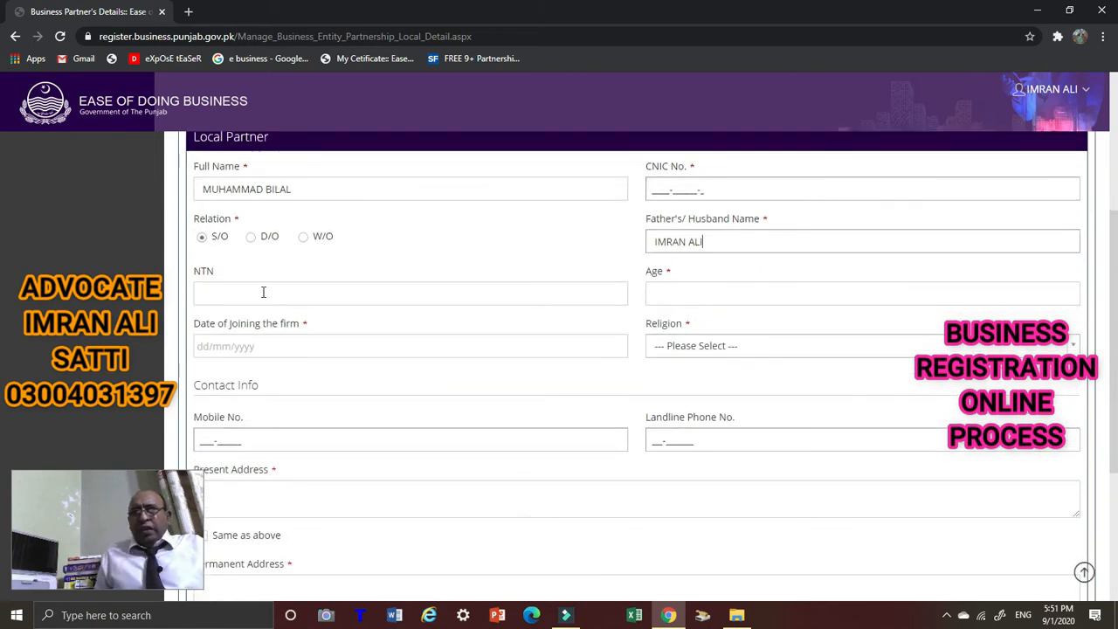
pyautogui.scroll(1, 673, 303)
pyautogui.click(686, 362)
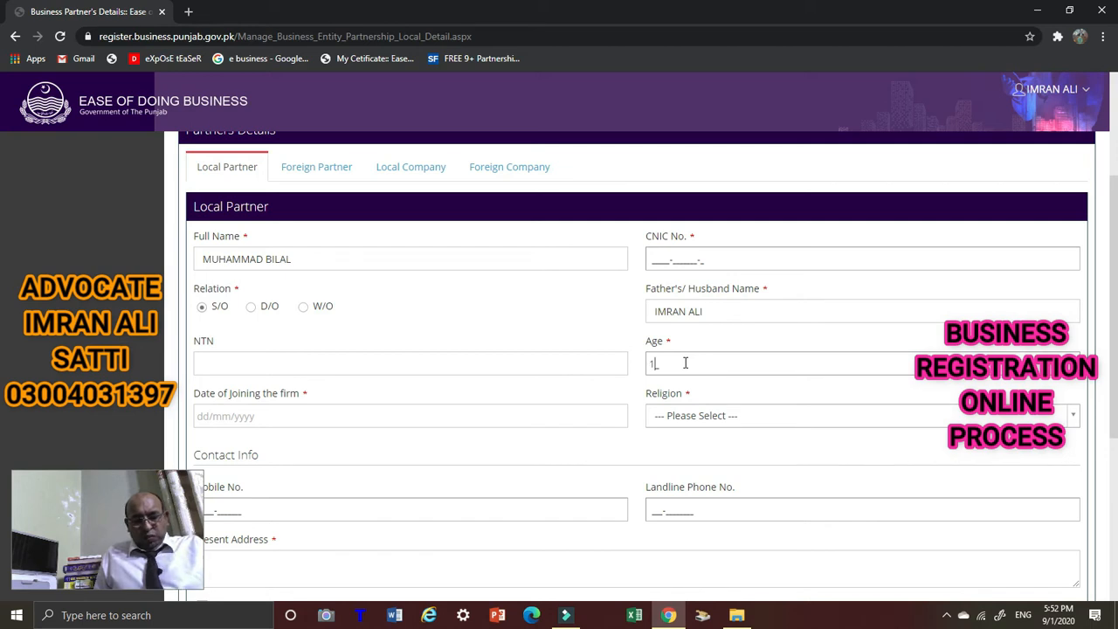
# Set the partner's Date of Joining the firm to 28/01/2020.
pyautogui.click(312, 416)
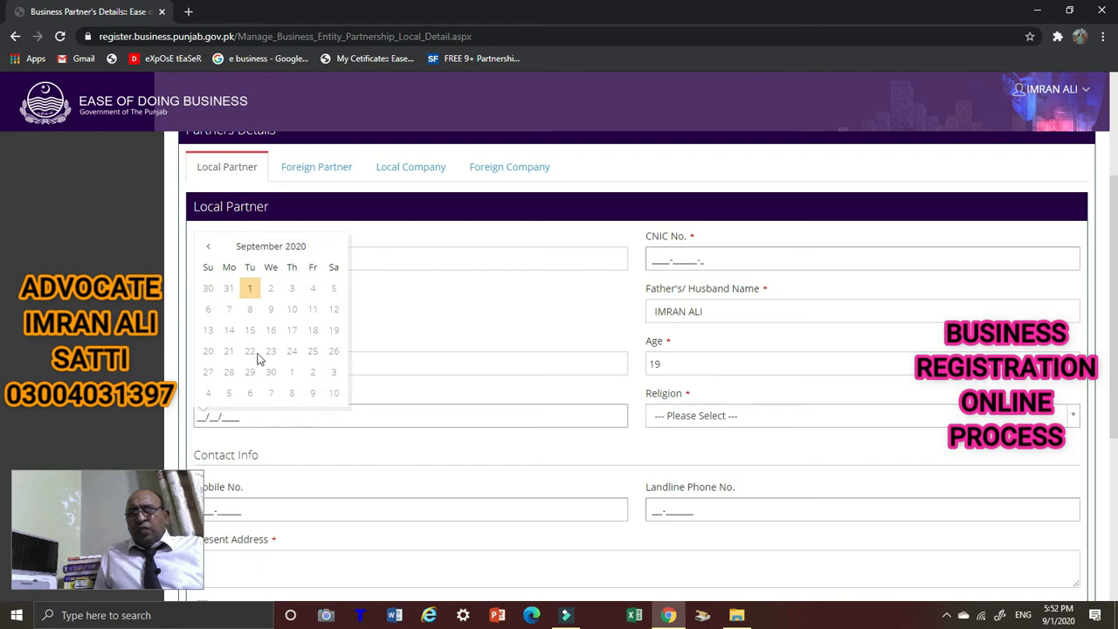
pyautogui.click(208, 248)
pyautogui.click(208, 247)
pyautogui.click(208, 248)
pyautogui.click(209, 248)
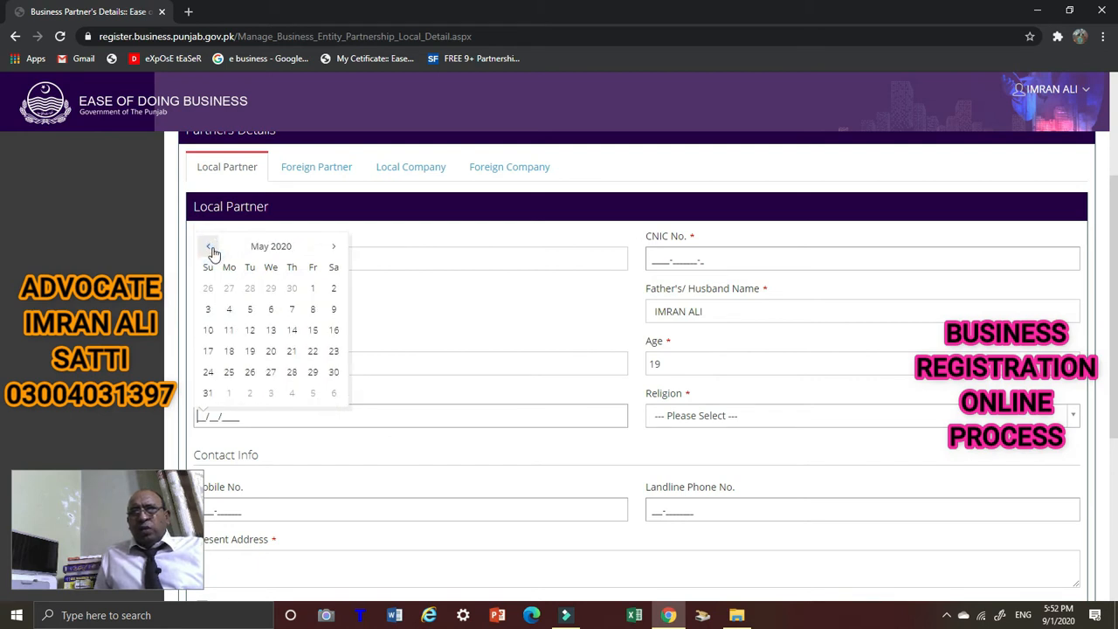
pyautogui.click(209, 248)
pyautogui.click(209, 249)
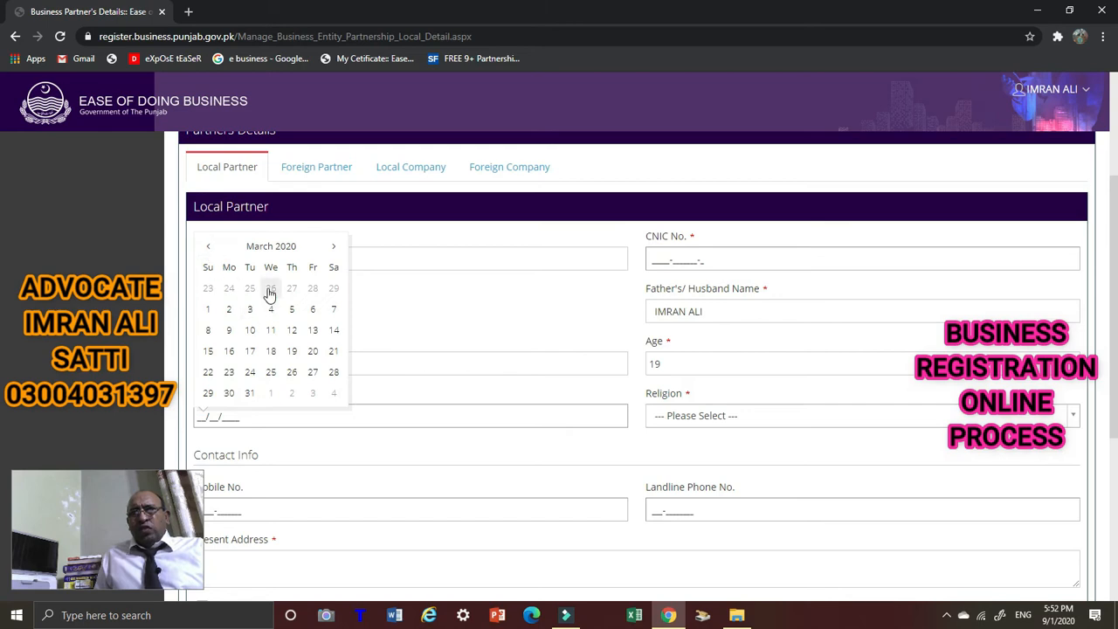
pyautogui.click(208, 248)
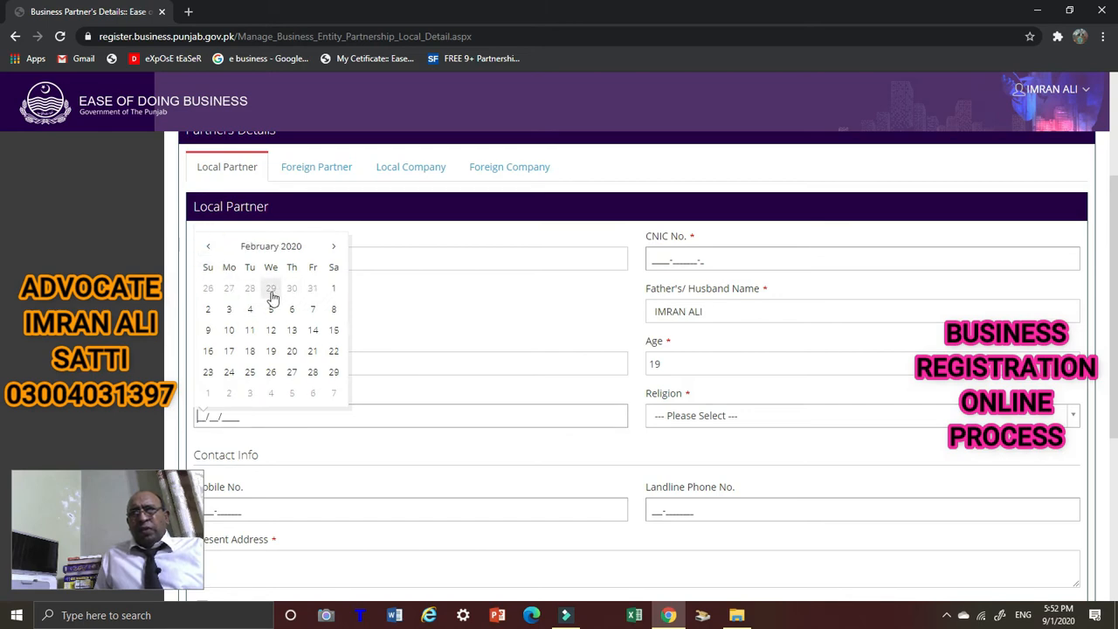
pyautogui.click(251, 291)
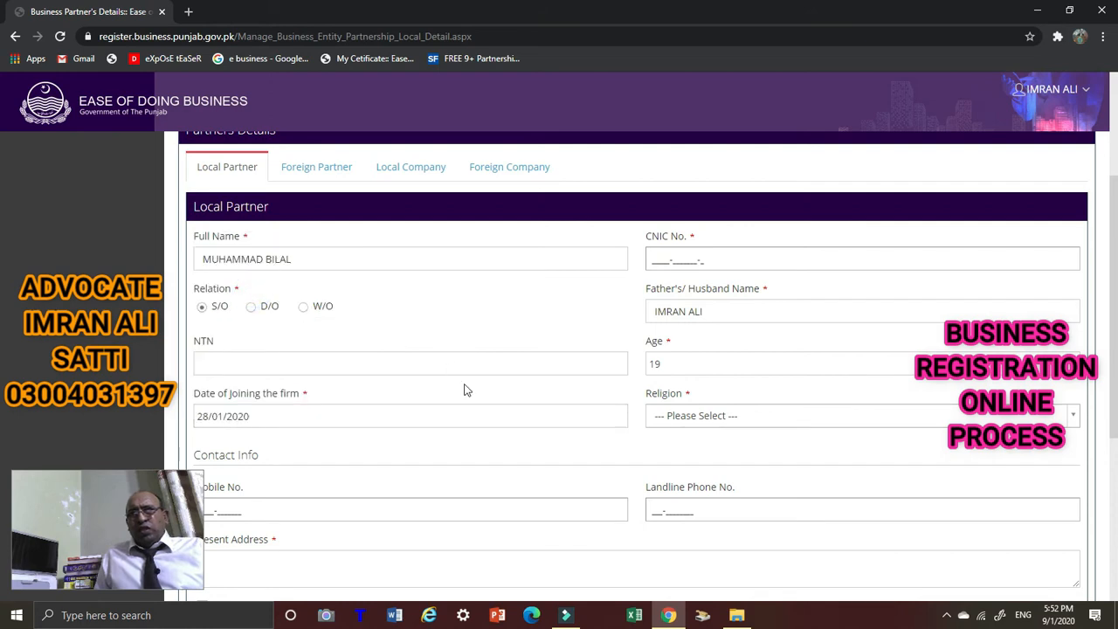
# Choose ISLAM as the partner's religion and begin the mobile number.
pyautogui.click(1070, 415)
pyautogui.click(684, 356)
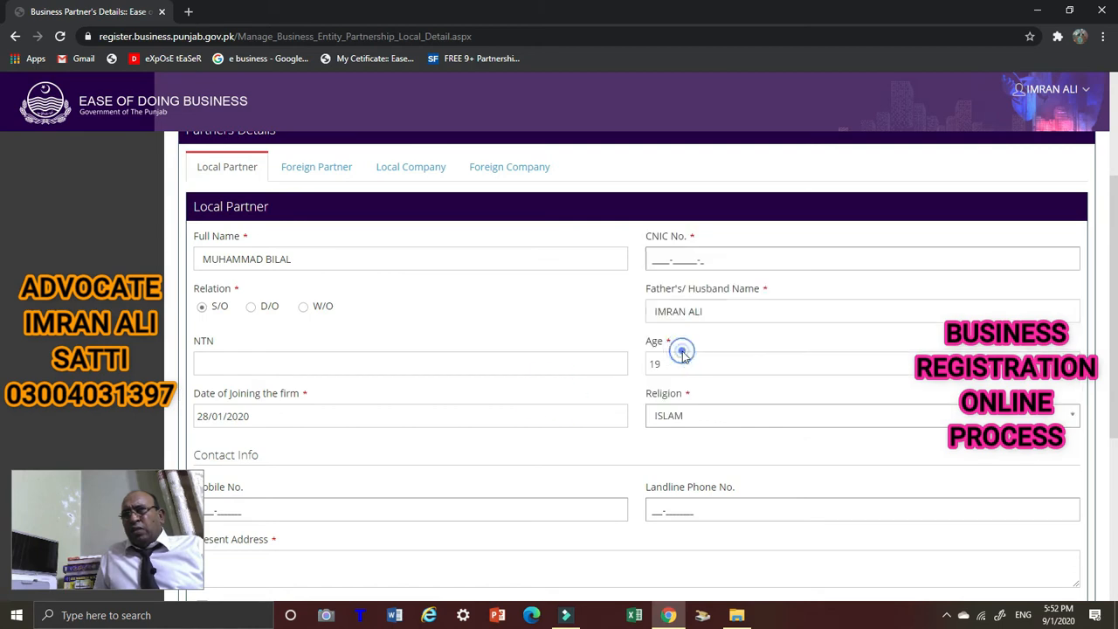
pyautogui.scroll(-2, 536, 457)
pyautogui.click(229, 361)
pyautogui.click(212, 367)
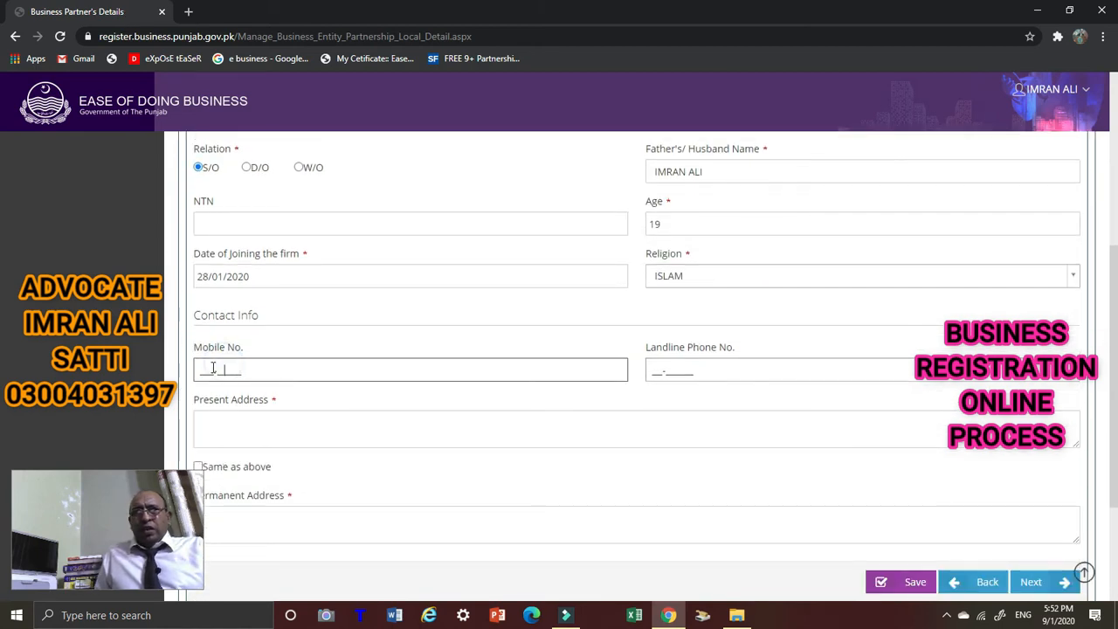
pyautogui.click(197, 368)
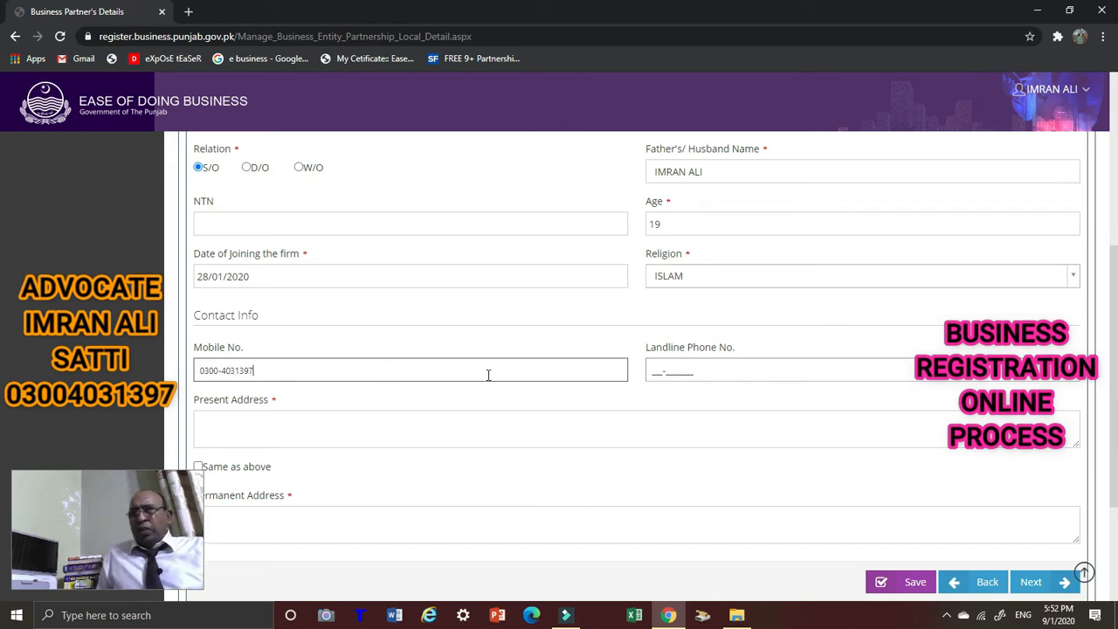
# Enter the partner's present address and tick Same as above for the permanent address.
pyautogui.scroll(-1, 227, 375)
pyautogui.click(236, 353)
pyautogui.write('IQBAL ')
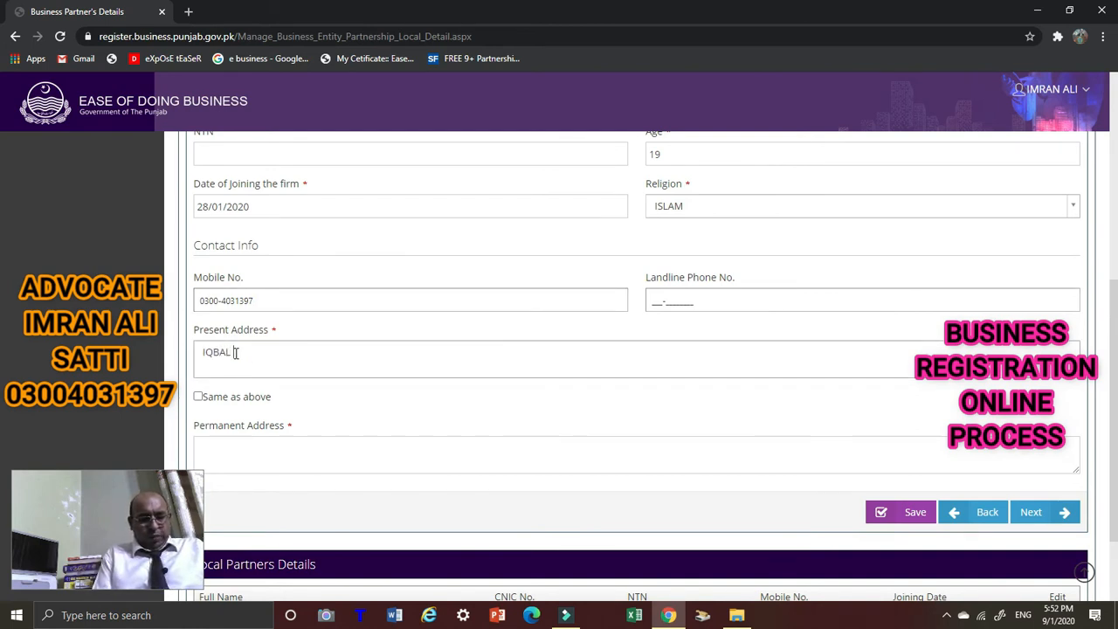
pyautogui.write('TOWN')
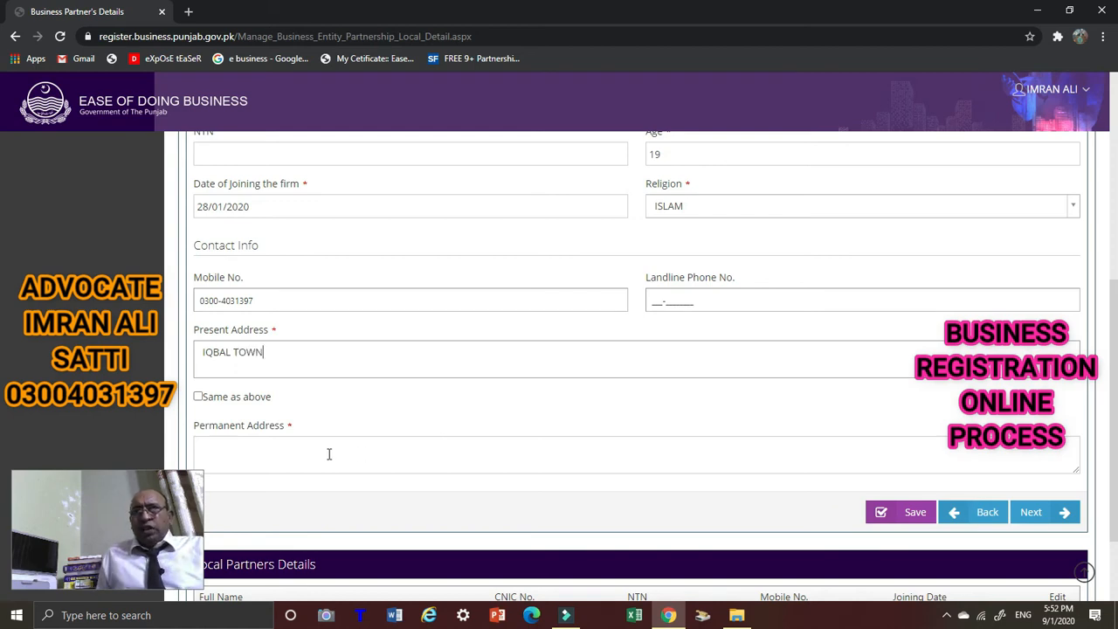
pyautogui.click(198, 398)
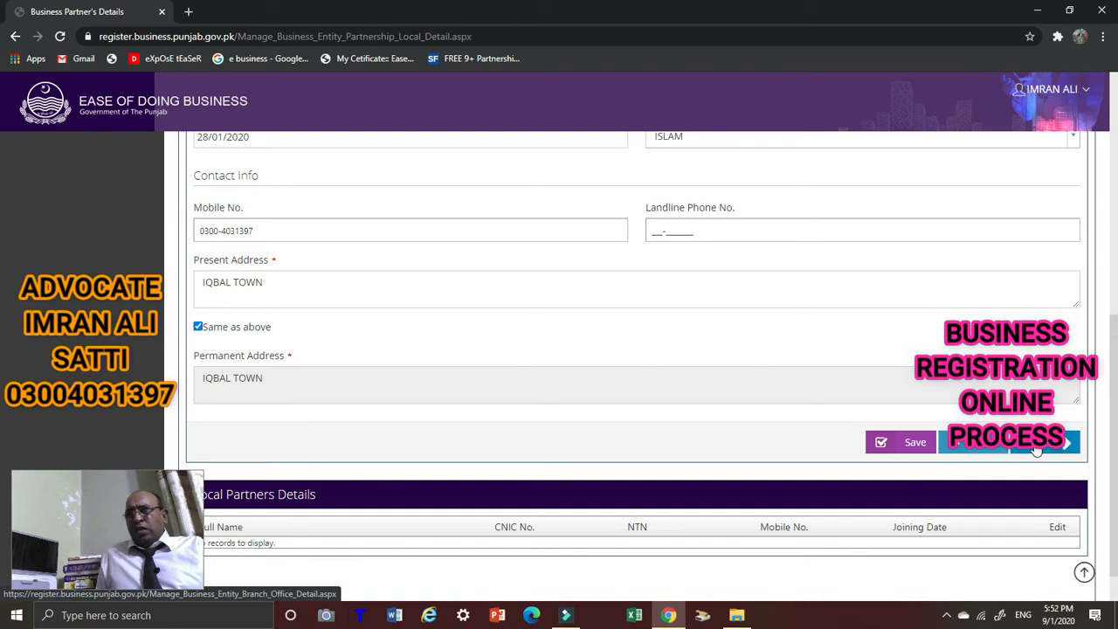
pyautogui.scroll(-1, 689, 431)
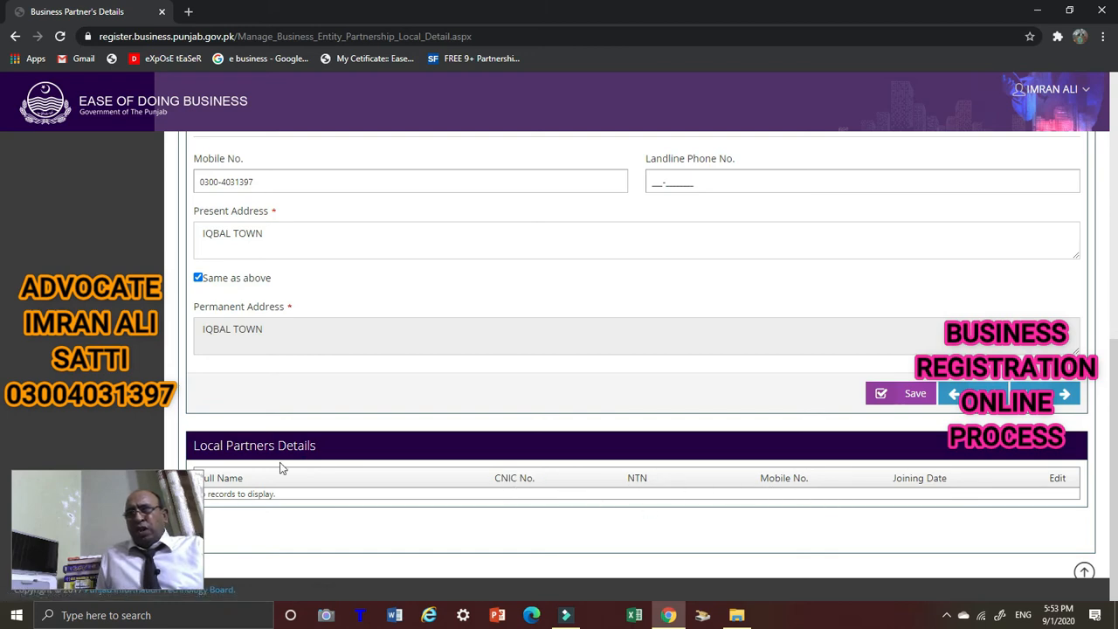
pyautogui.click(1053, 396)
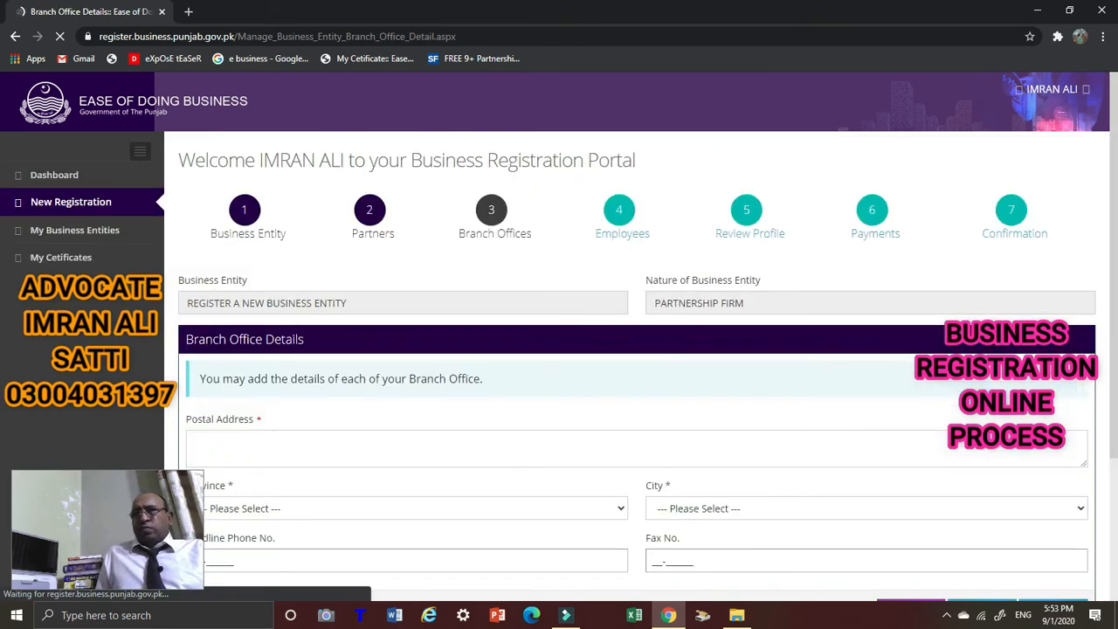
pyautogui.scroll(-2, 603, 238)
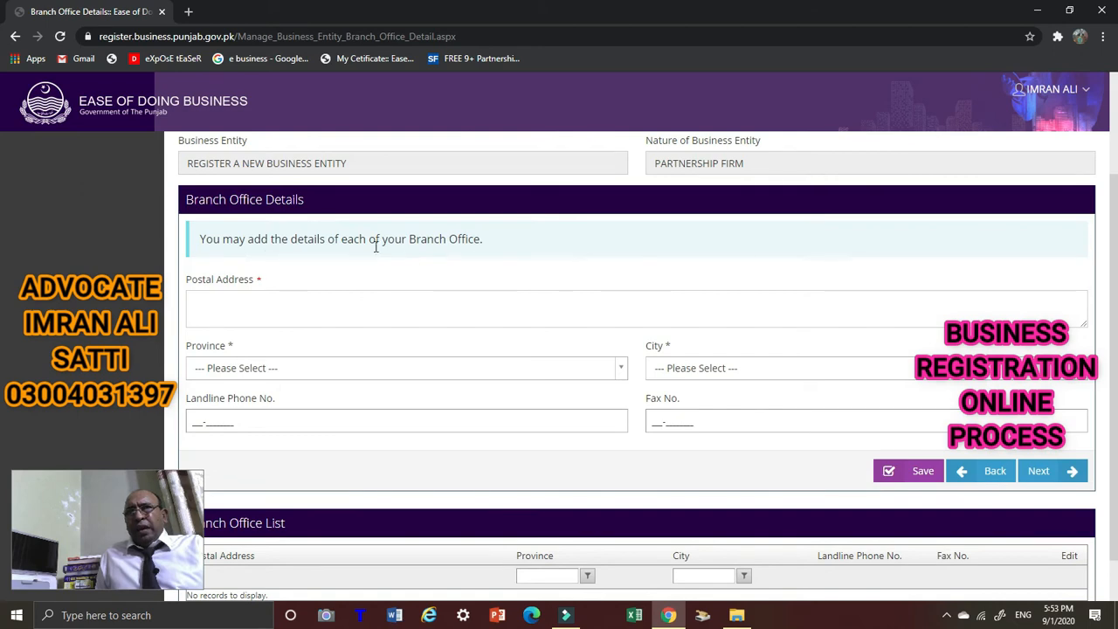
pyautogui.scroll(-1, 456, 262)
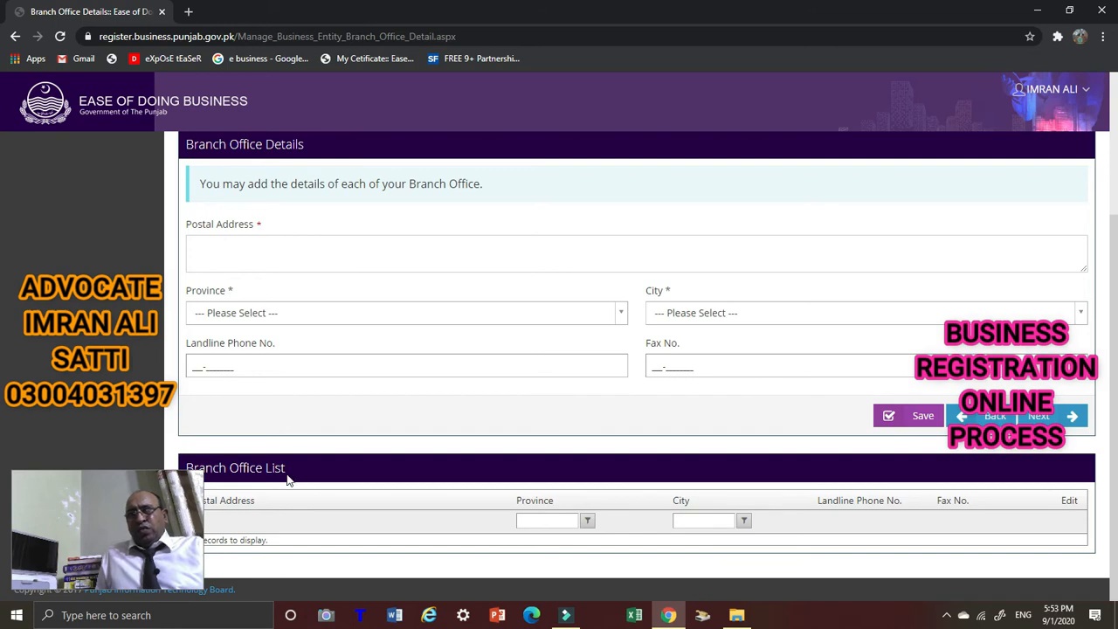
pyautogui.scroll(1, 288, 478)
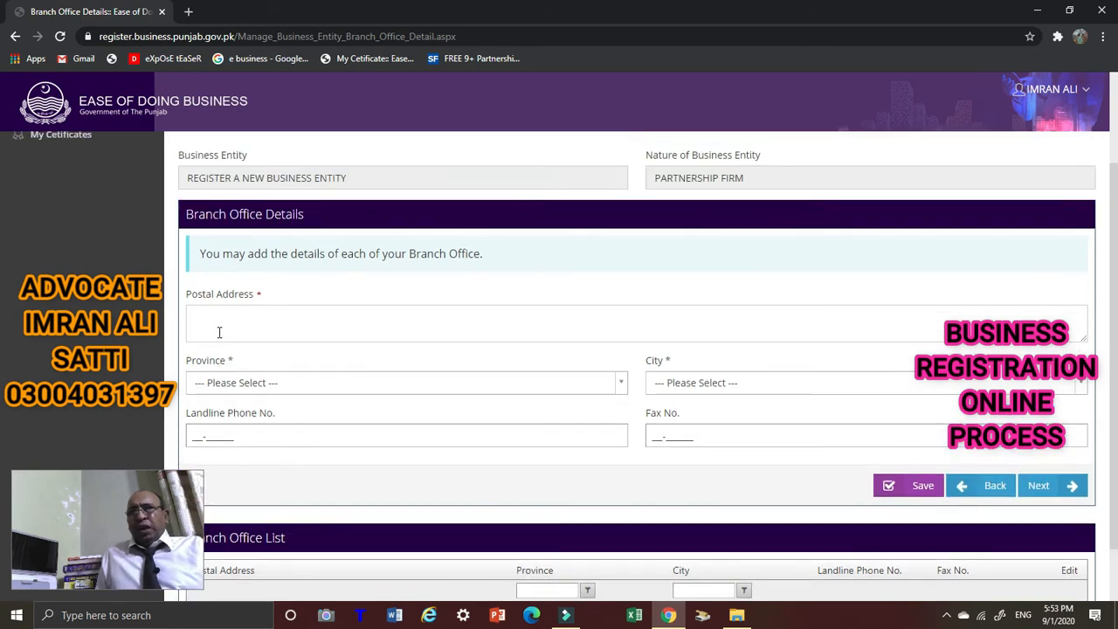
pyautogui.scroll(1, 223, 323)
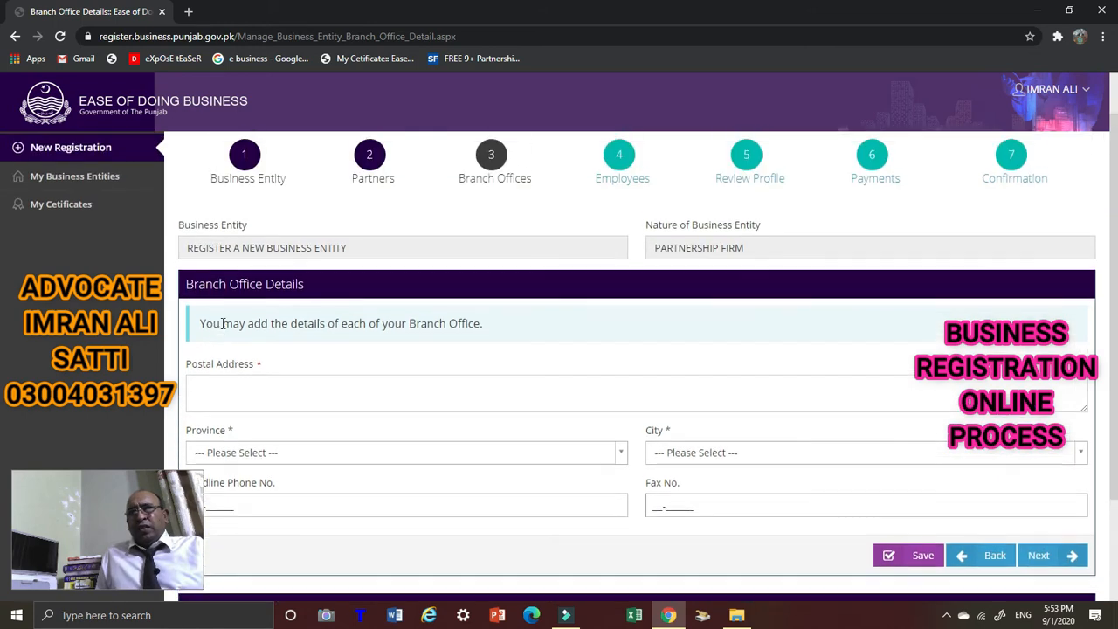
pyautogui.scroll(-2, 370, 352)
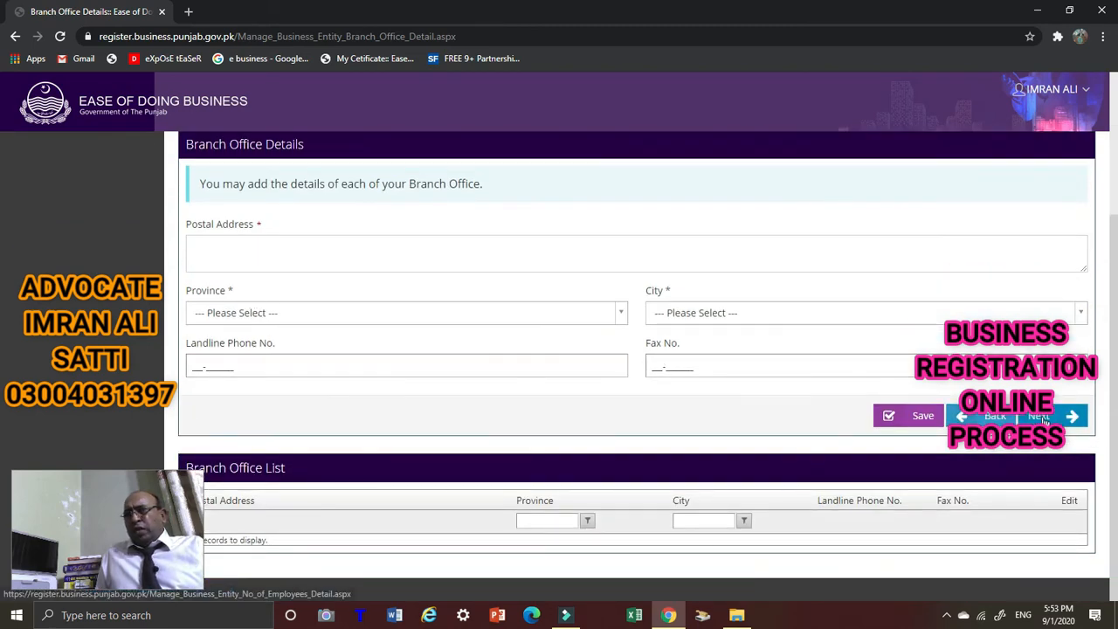
pyautogui.scroll(2, 425, 317)
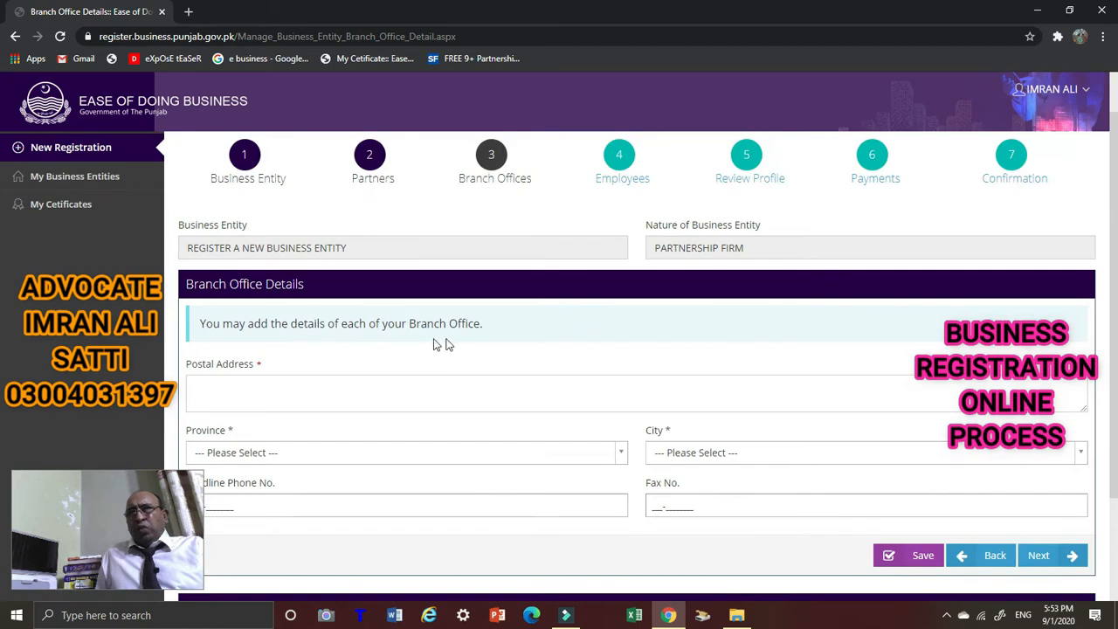
pyautogui.scroll(-2, 697, 356)
# On the Employees step, set adult males to 1 and adult females to 0.
pyautogui.click(1046, 418)
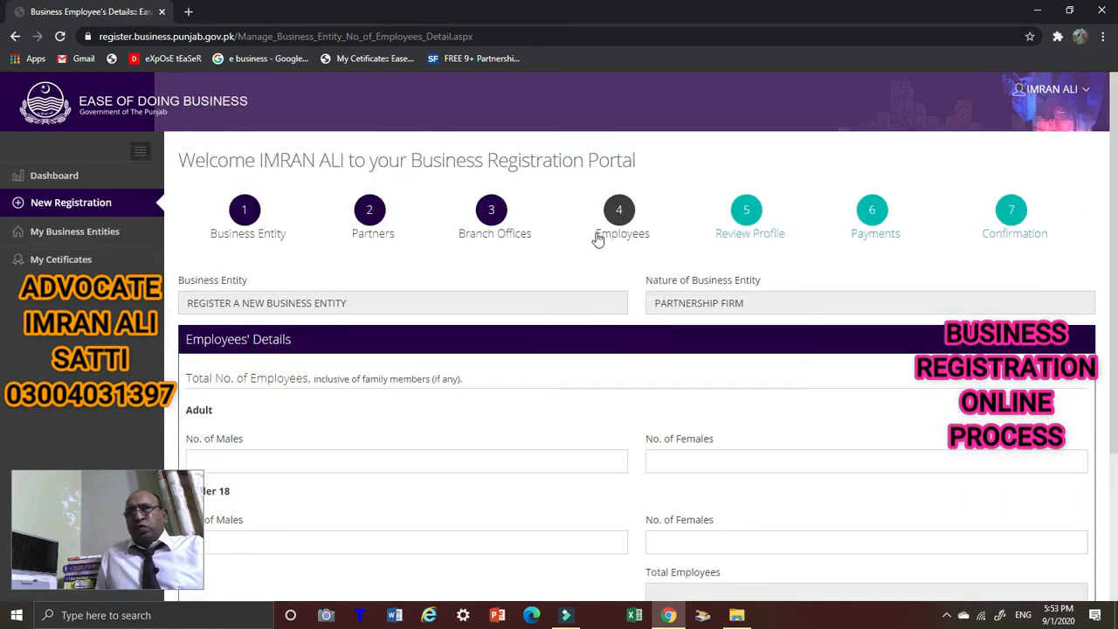
pyautogui.scroll(-1, 608, 243)
pyautogui.scroll(1, 602, 205)
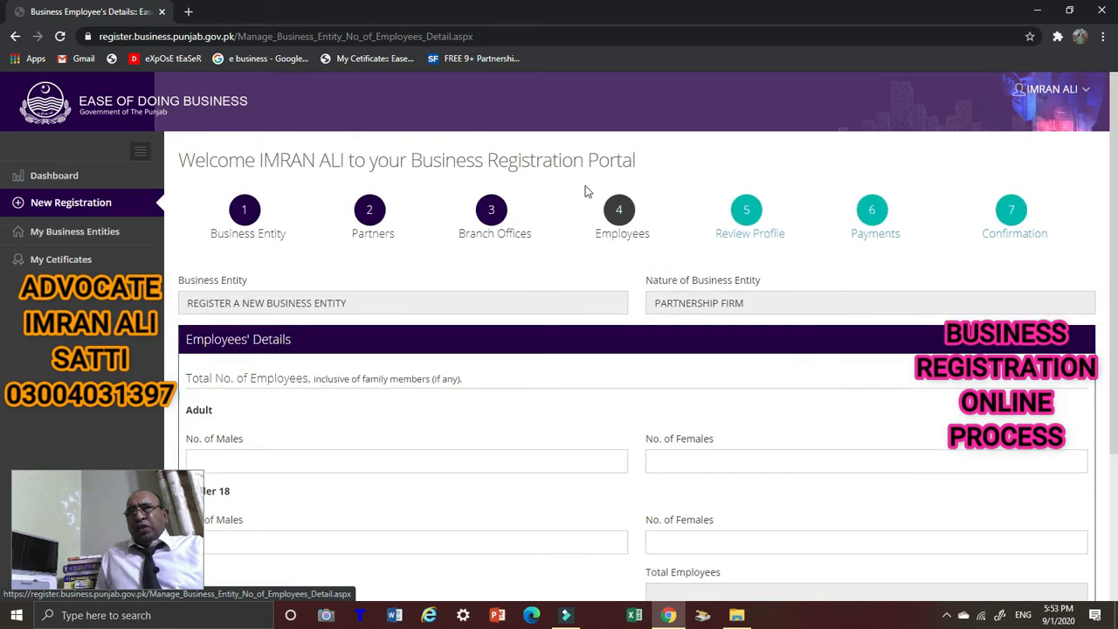
pyautogui.scroll(-1, 243, 390)
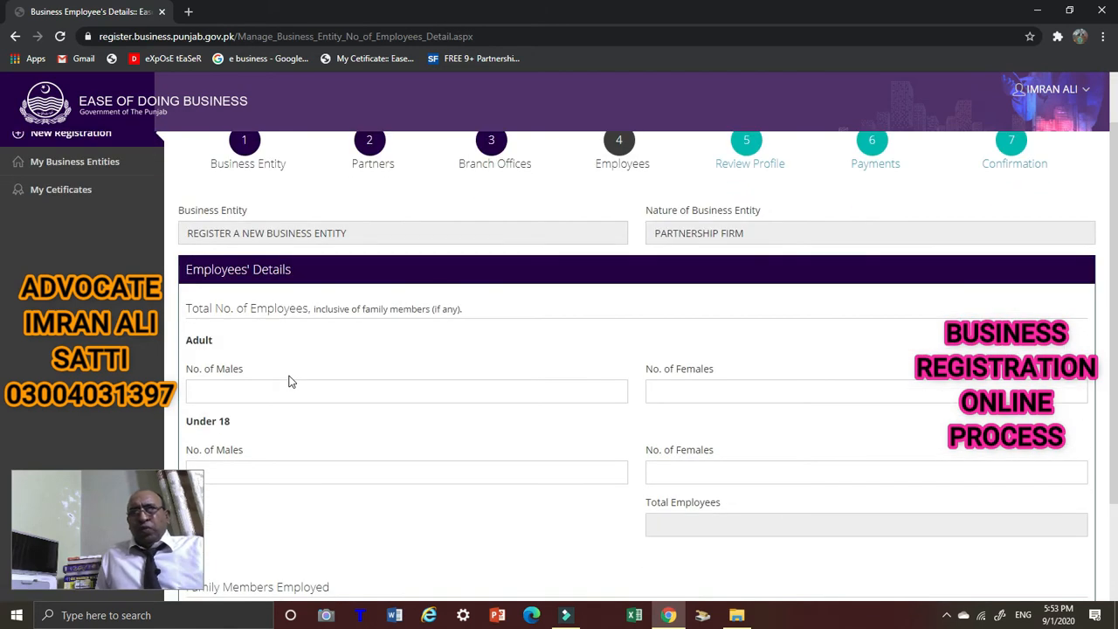
pyautogui.click(257, 394)
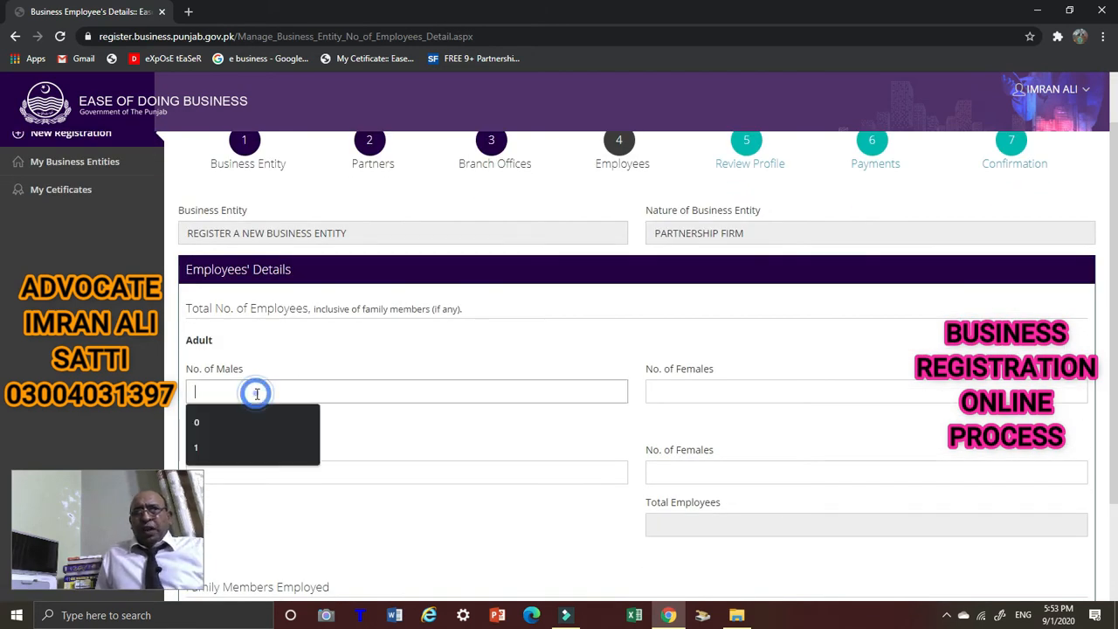
pyautogui.click(196, 448)
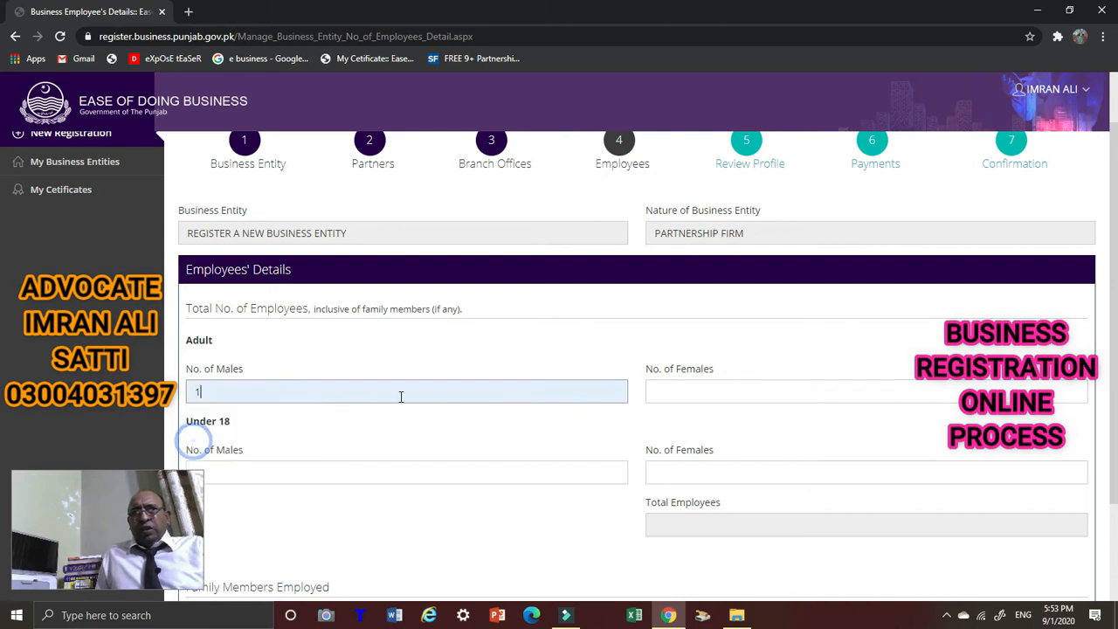
pyautogui.click(678, 393)
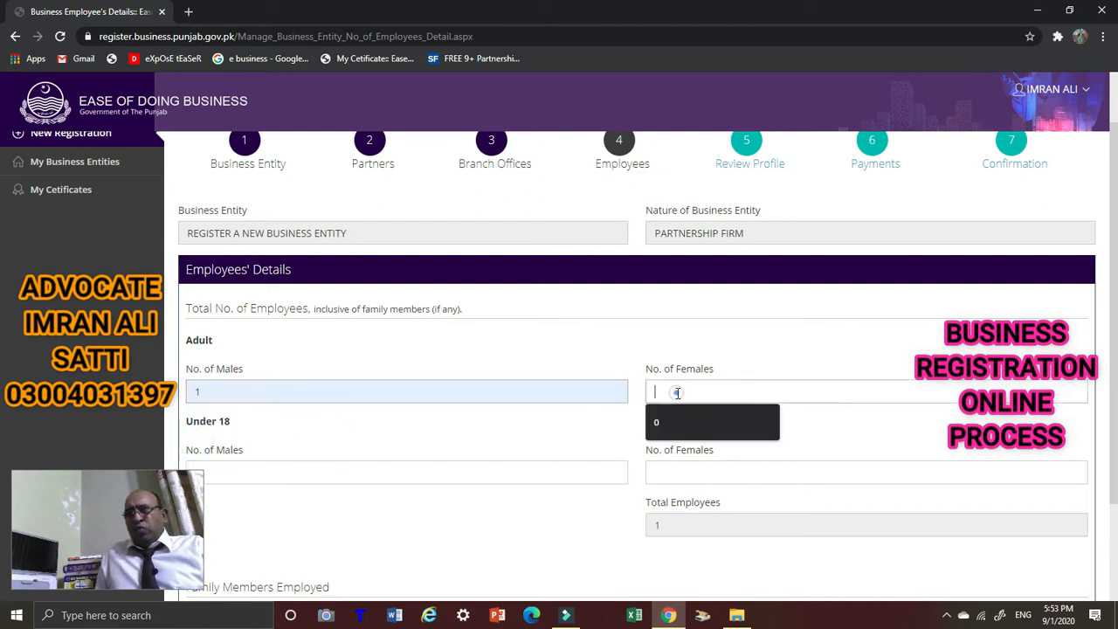
pyautogui.click(653, 423)
# Set under-18 male and female employee counts to 0.
pyautogui.scroll(-2, 419, 447)
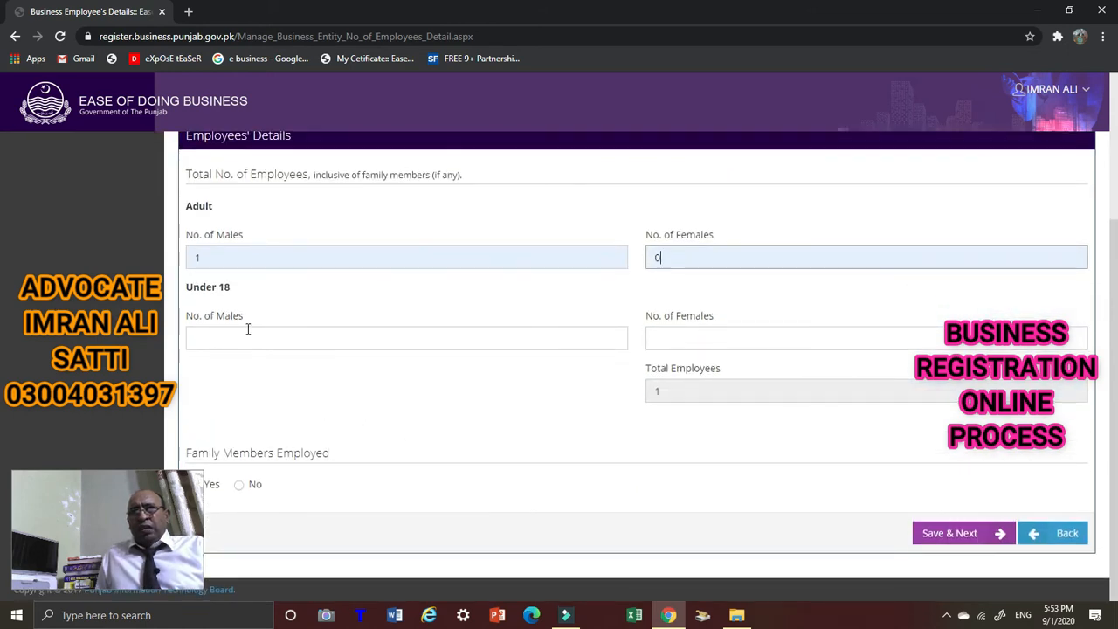
pyautogui.click(248, 330)
pyautogui.click(200, 367)
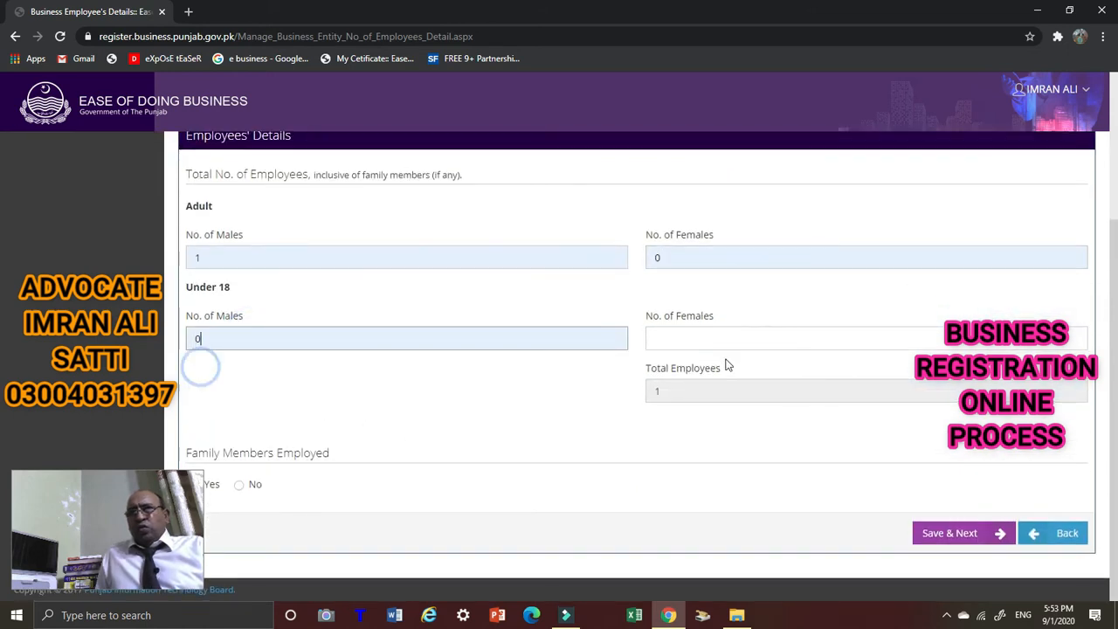
pyautogui.click(718, 337)
pyautogui.click(656, 369)
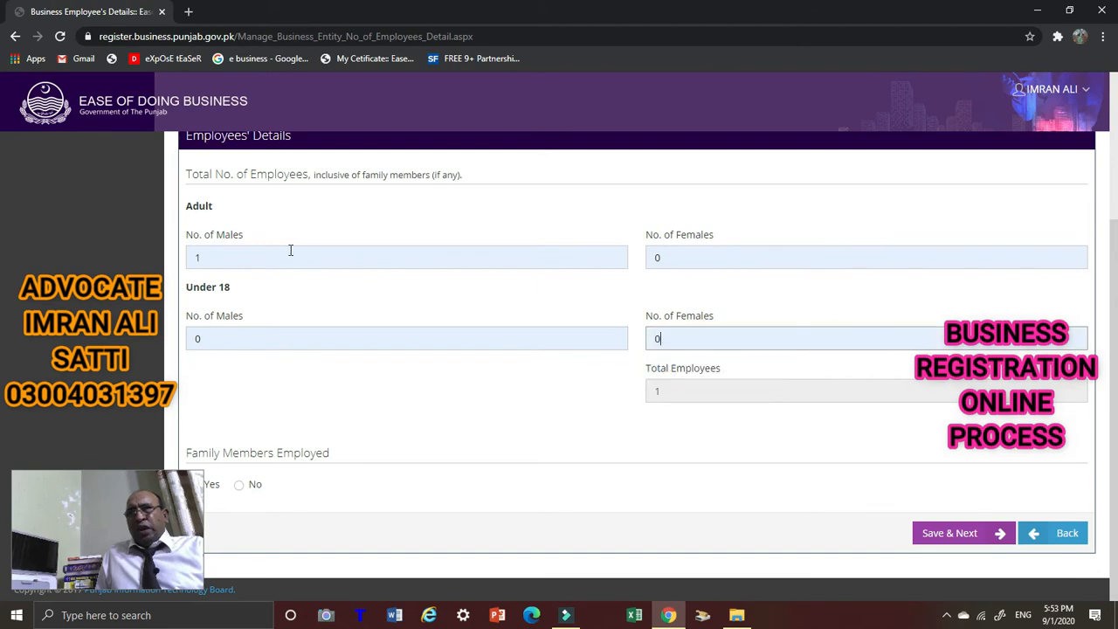
pyautogui.scroll(2, 225, 374)
pyautogui.scroll(-1, 225, 374)
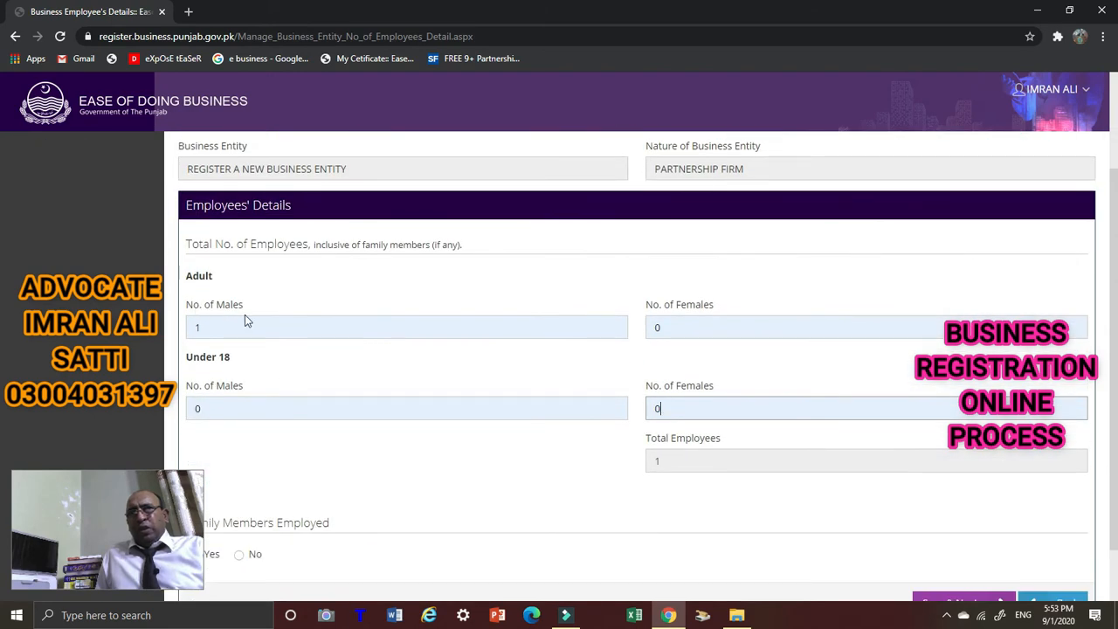
pyautogui.scroll(-1, 238, 383)
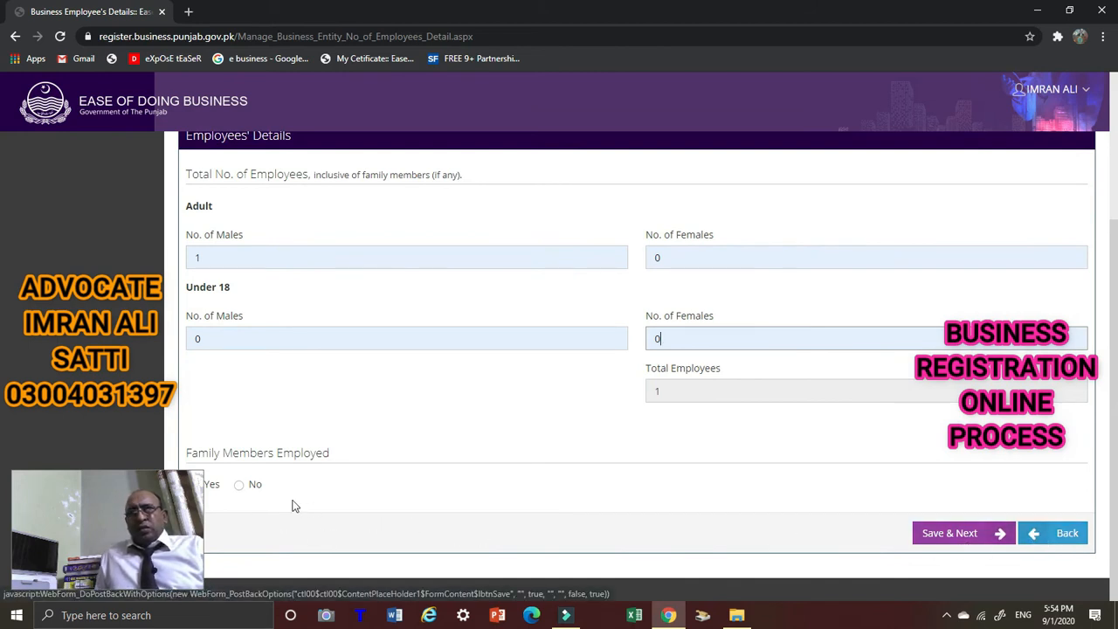
# Answer Yes to Family Members Employed and attempt Save & Next.
pyautogui.click(98, 479)
pyautogui.moveTo(103, 480); pyautogui.dragTo(338, 457)
pyautogui.click(193, 485)
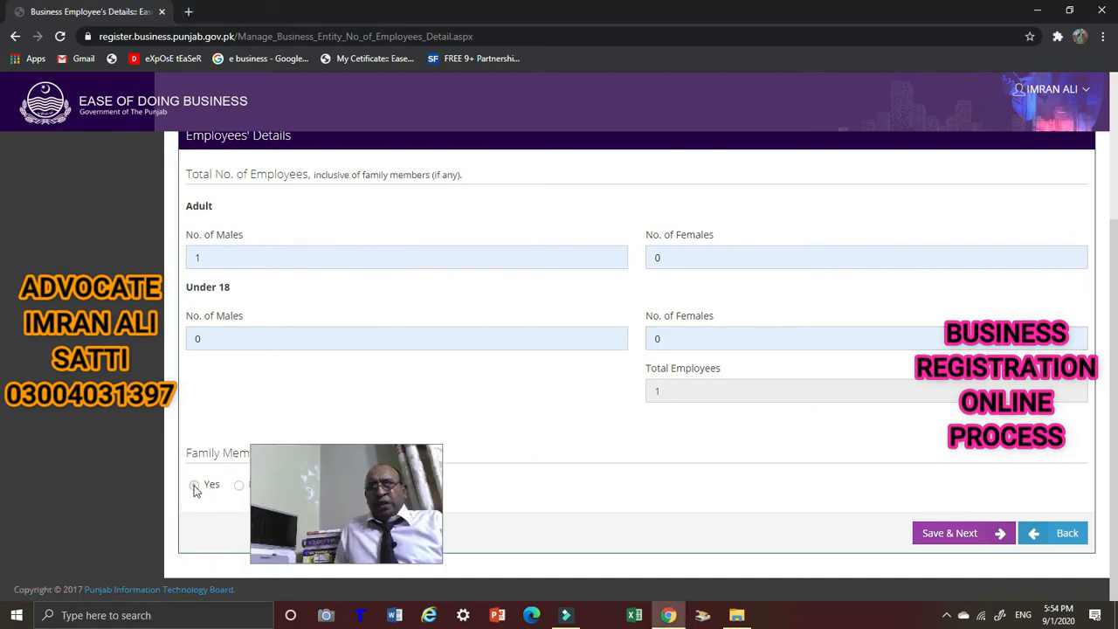
pyautogui.moveTo(77, 473); pyautogui.dragTo(58, 481)
pyautogui.scroll(-3, 513, 428)
pyautogui.scroll(-3, 512, 427)
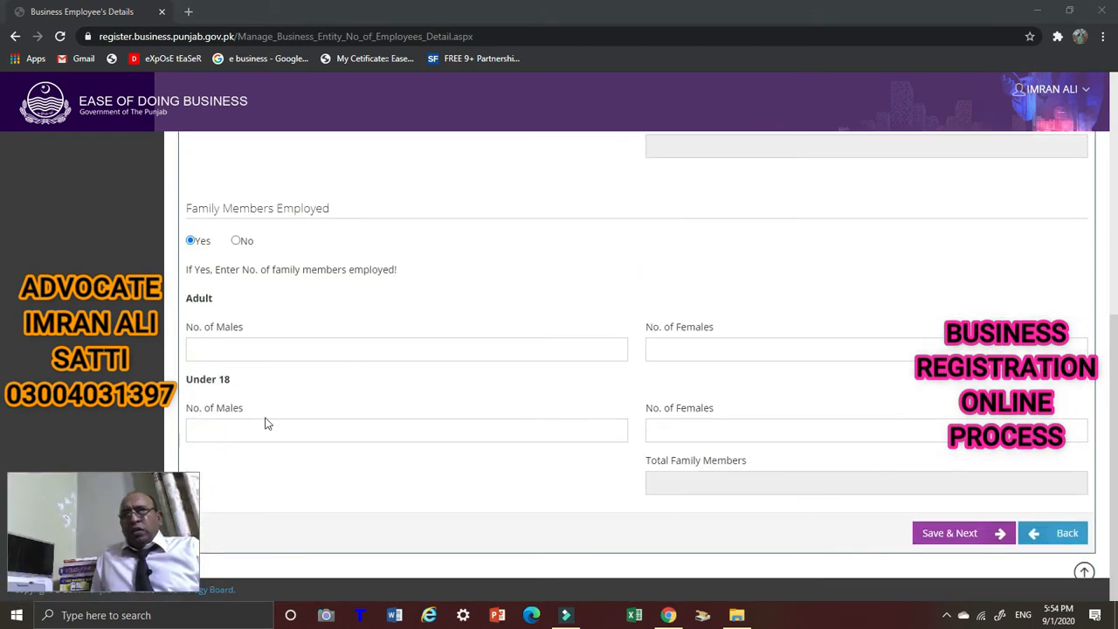
pyautogui.scroll(3, 862, 512)
pyautogui.scroll(-3, 894, 489)
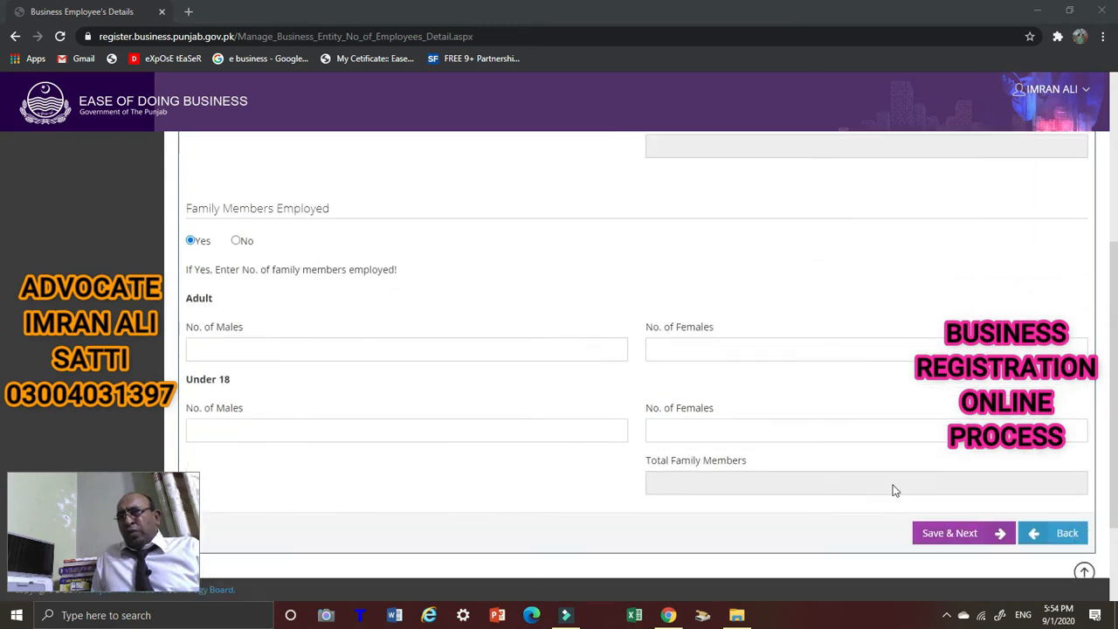
pyautogui.click(968, 541)
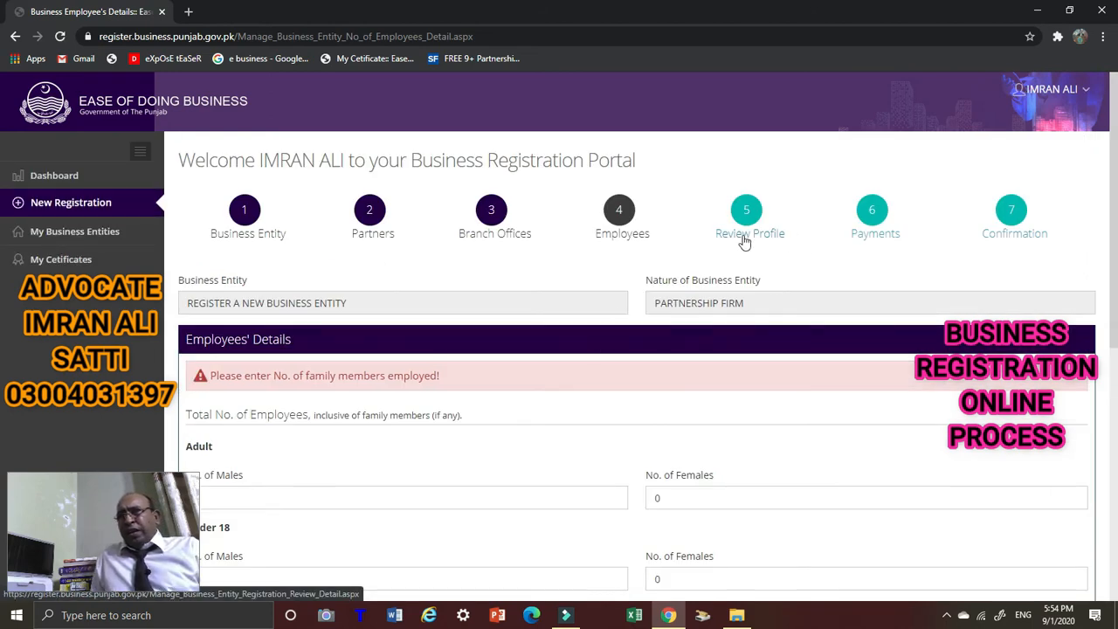
# Enter 1 adult male family member and save to reach Review Profile.
pyautogui.scroll(-2, 750, 233)
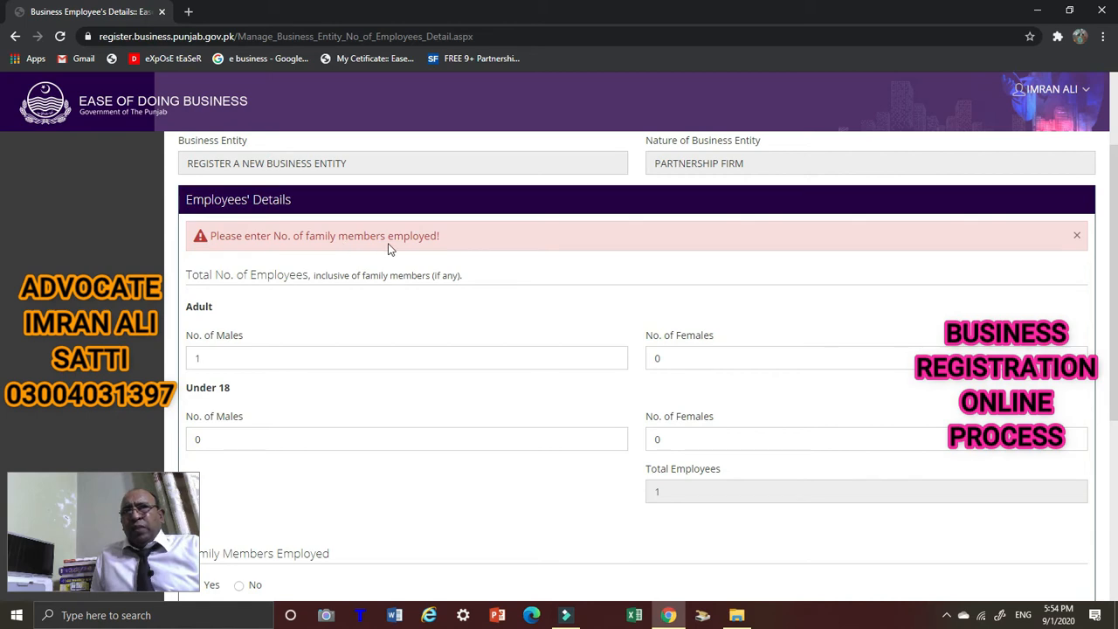
pyautogui.scroll(-3, 569, 352)
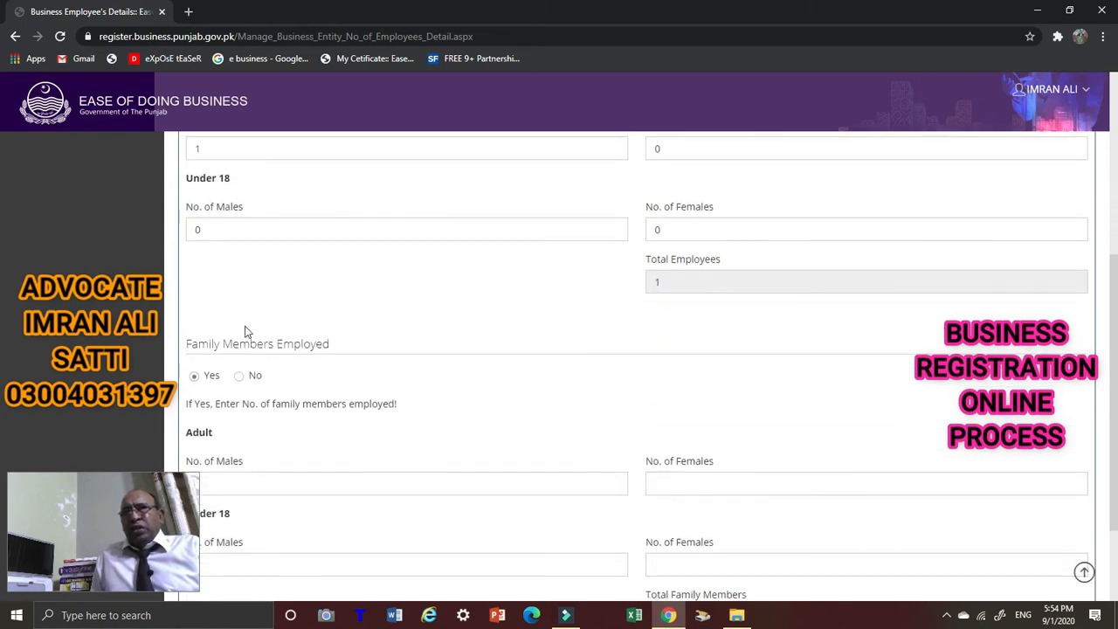
pyautogui.scroll(-2, 241, 337)
pyautogui.scroll(1, 219, 322)
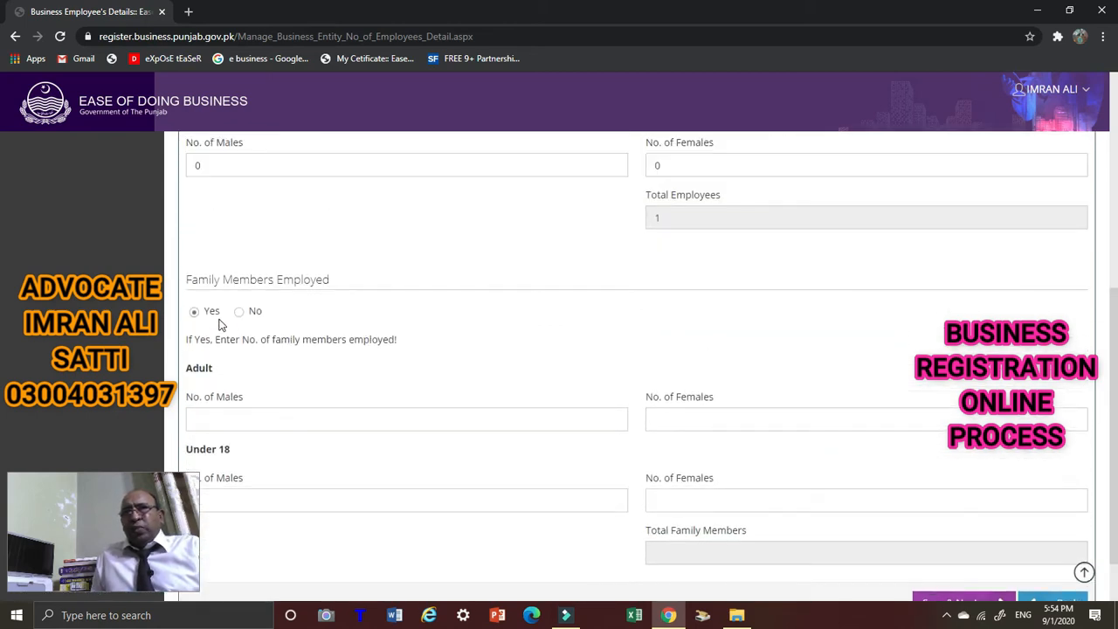
pyautogui.scroll(-1, 307, 299)
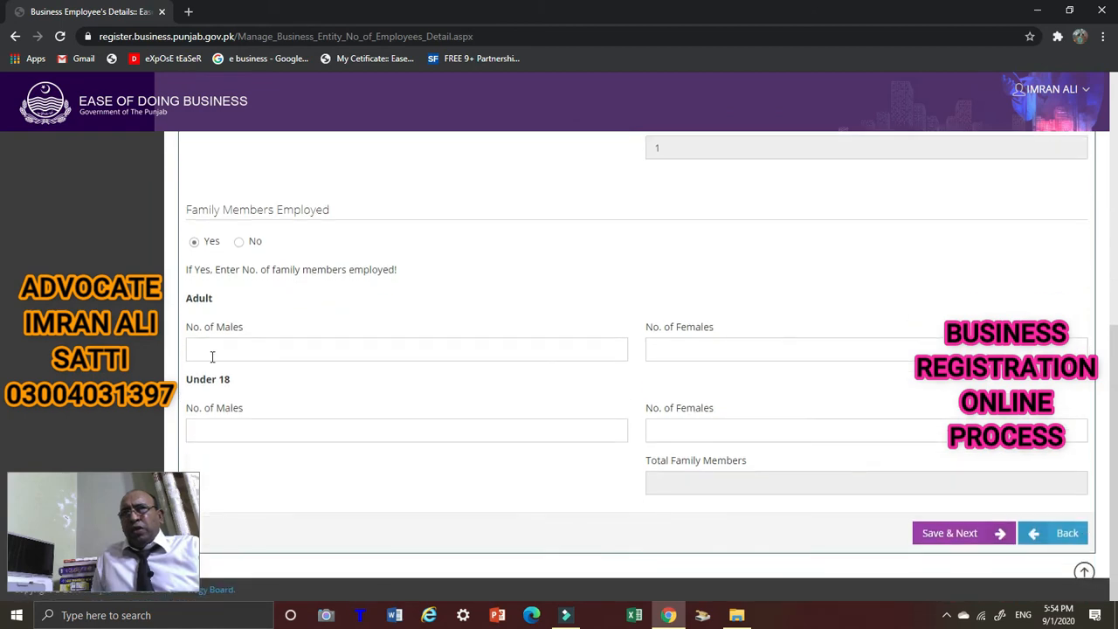
pyautogui.click(233, 351)
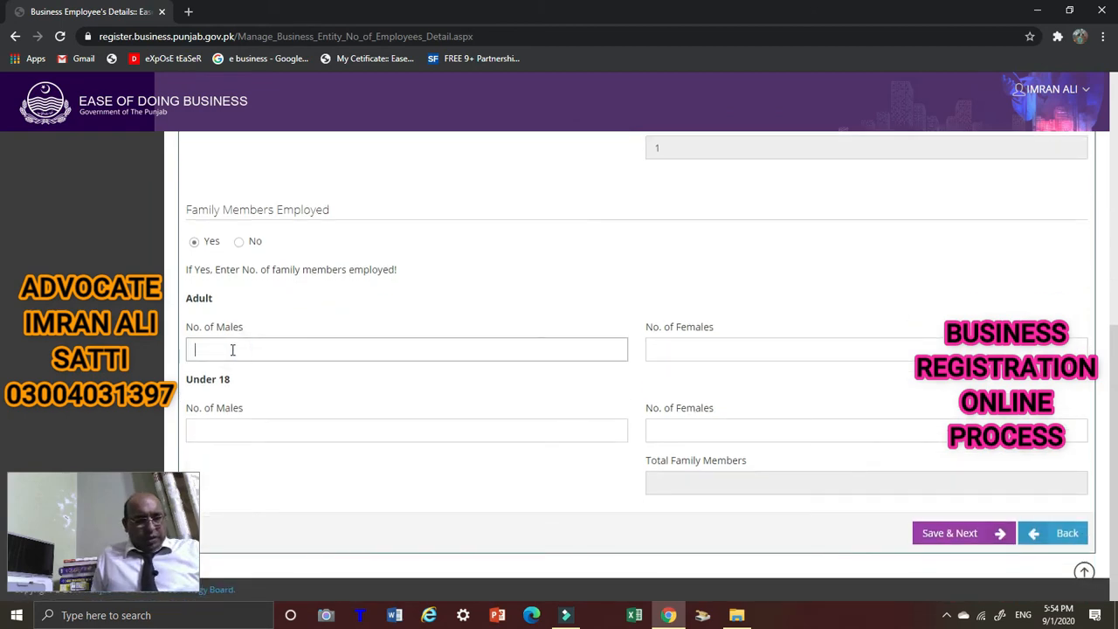
pyautogui.write('1')
pyautogui.scroll(10, 208, 374)
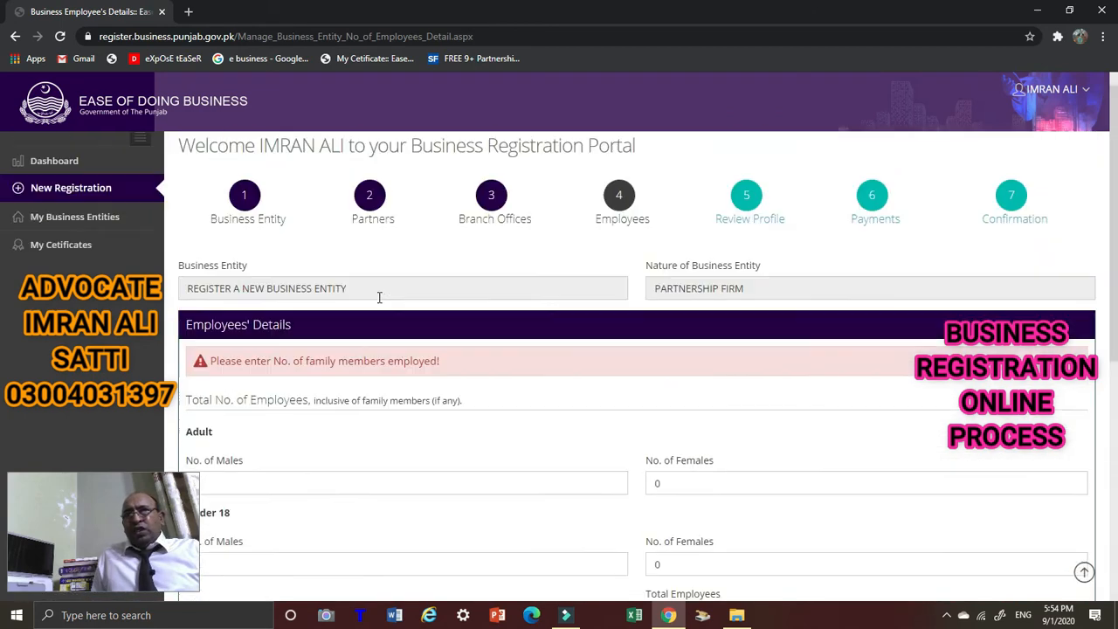
pyautogui.scroll(-3, 257, 325)
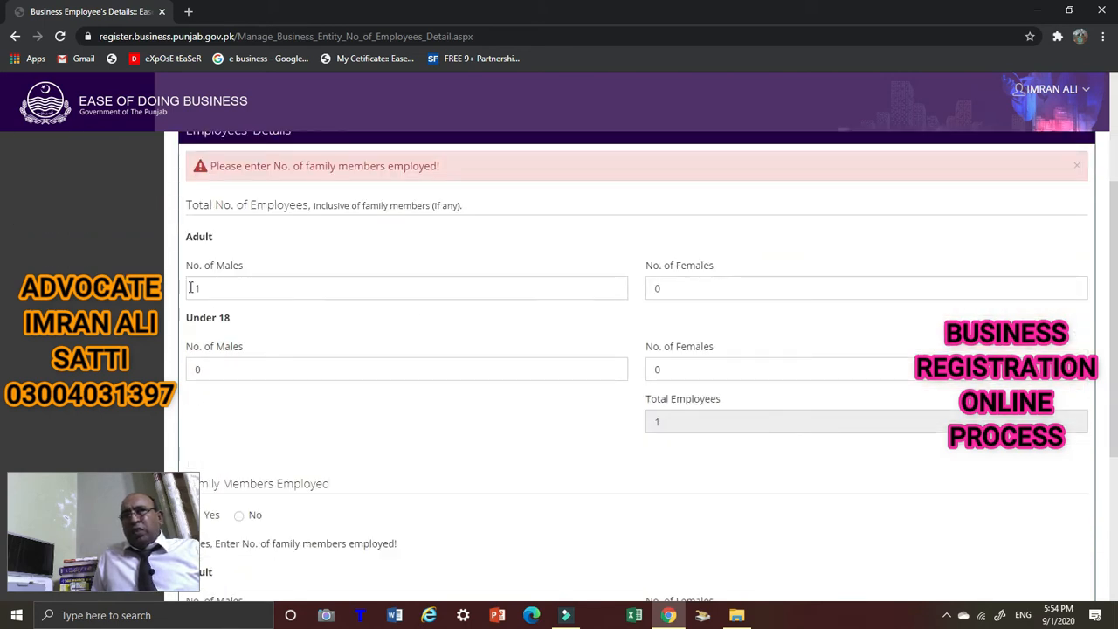
pyautogui.scroll(-4, 287, 354)
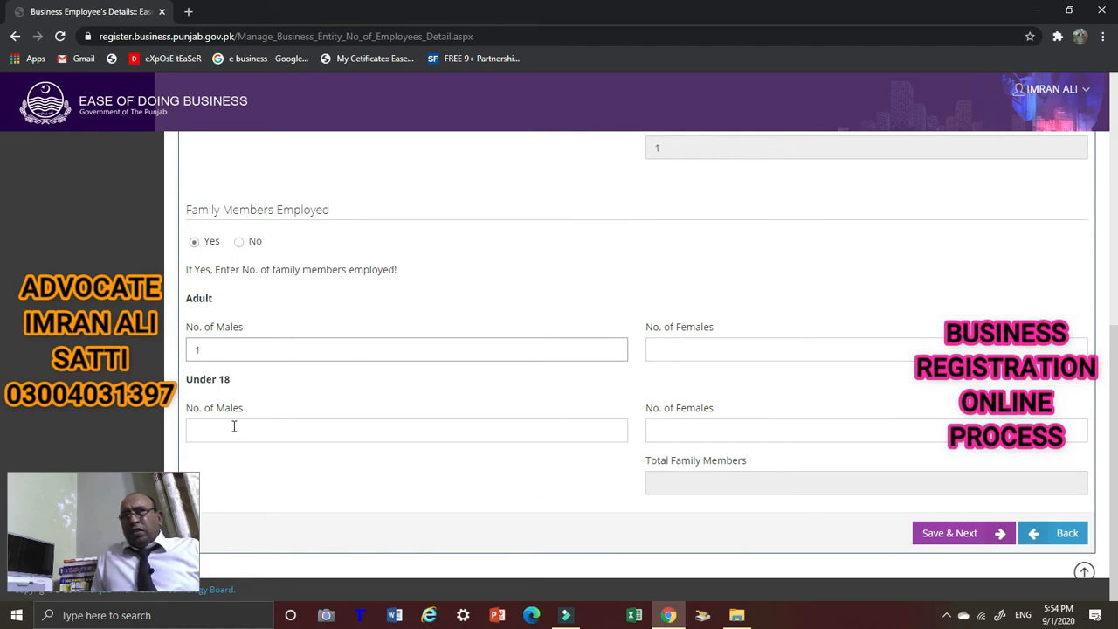
pyautogui.click(966, 535)
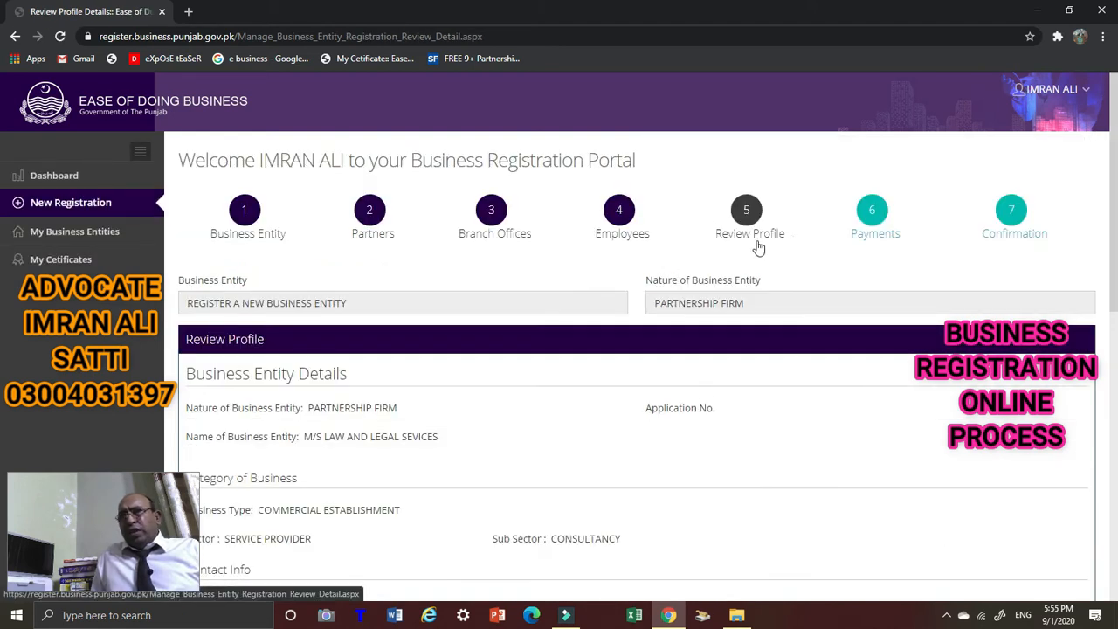
pyautogui.scroll(-1, 751, 236)
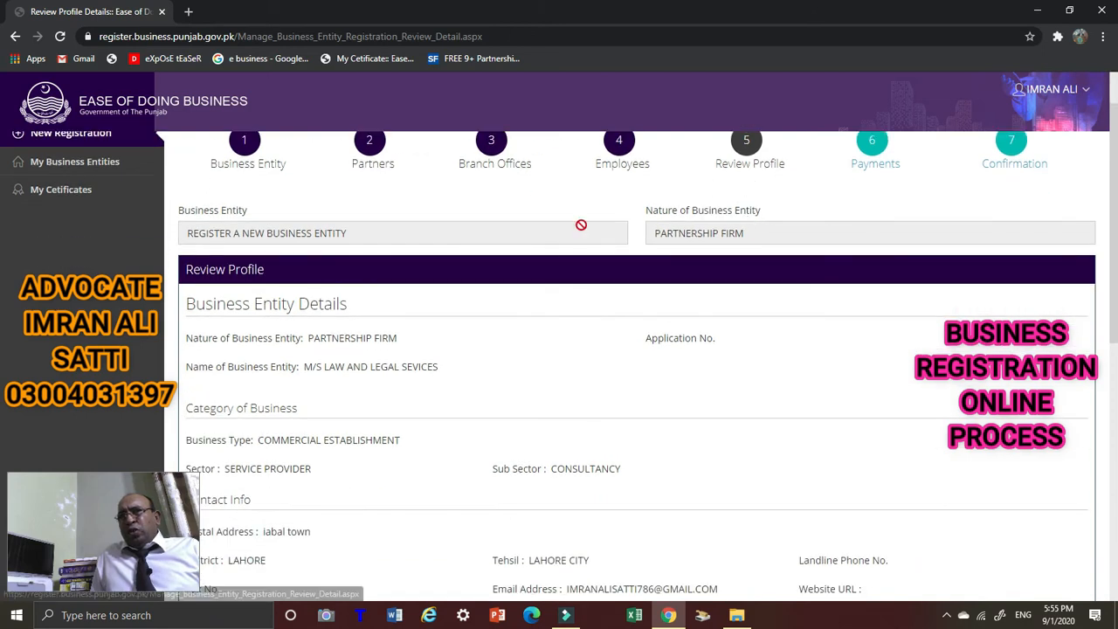
pyautogui.scroll(-3, 559, 236)
pyautogui.scroll(5, 482, 292)
pyautogui.scroll(-2, 422, 319)
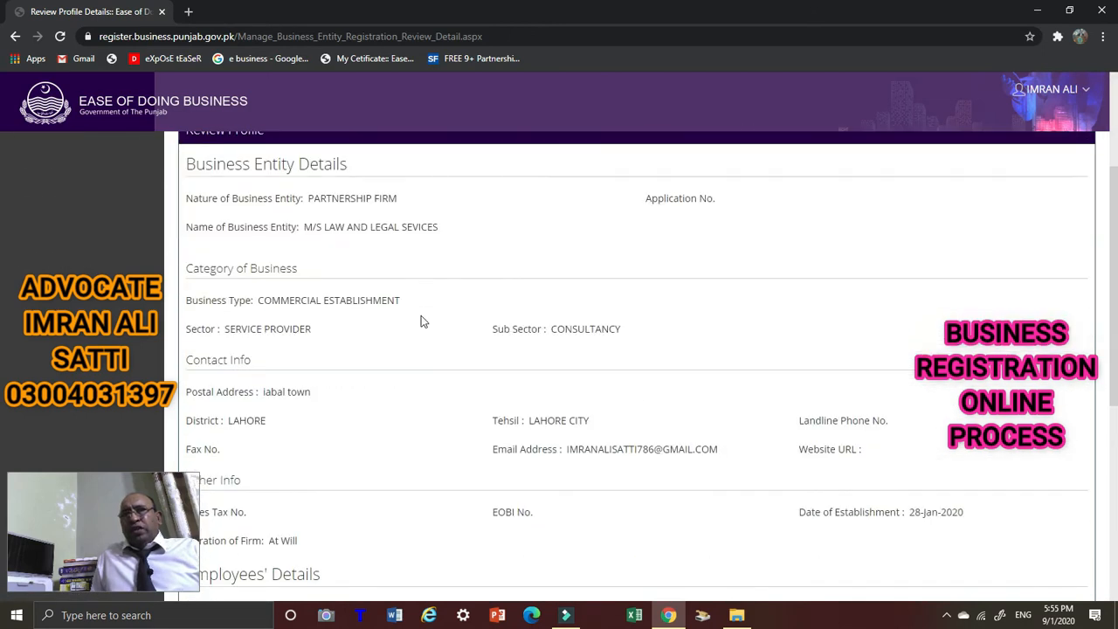
pyautogui.scroll(3, 422, 319)
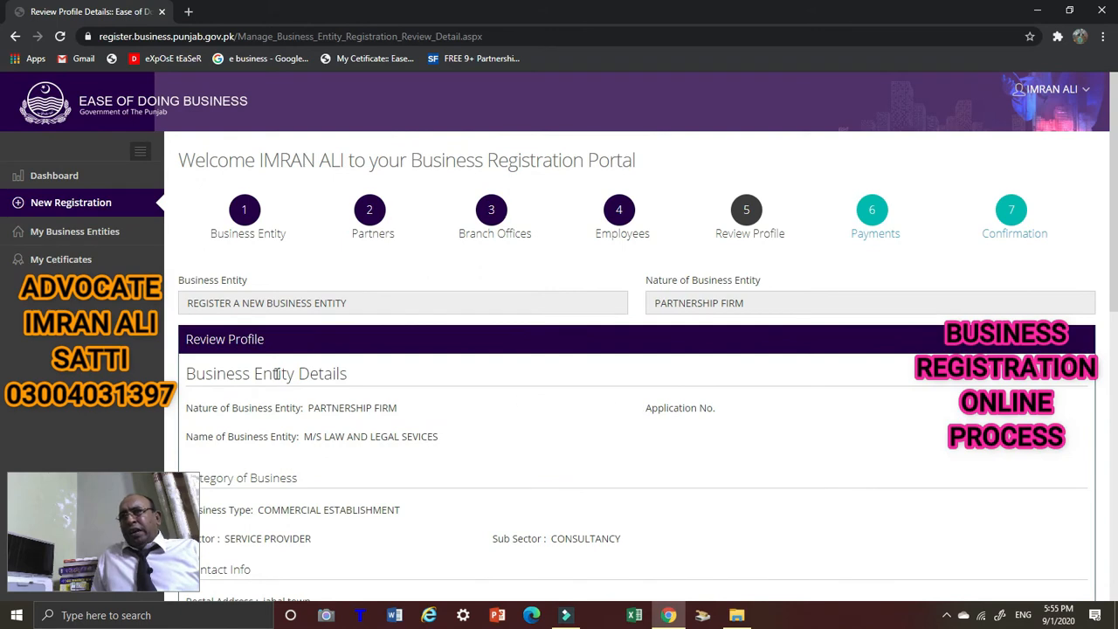
pyautogui.scroll(-2, 278, 367)
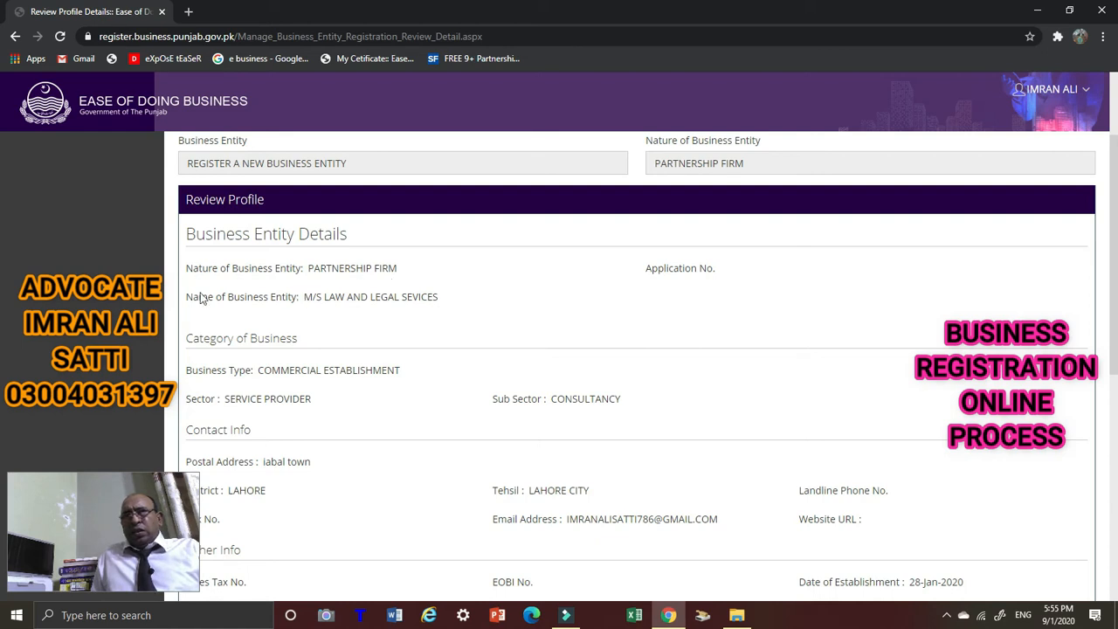
pyautogui.scroll(-2, 416, 300)
pyautogui.scroll(1, 417, 305)
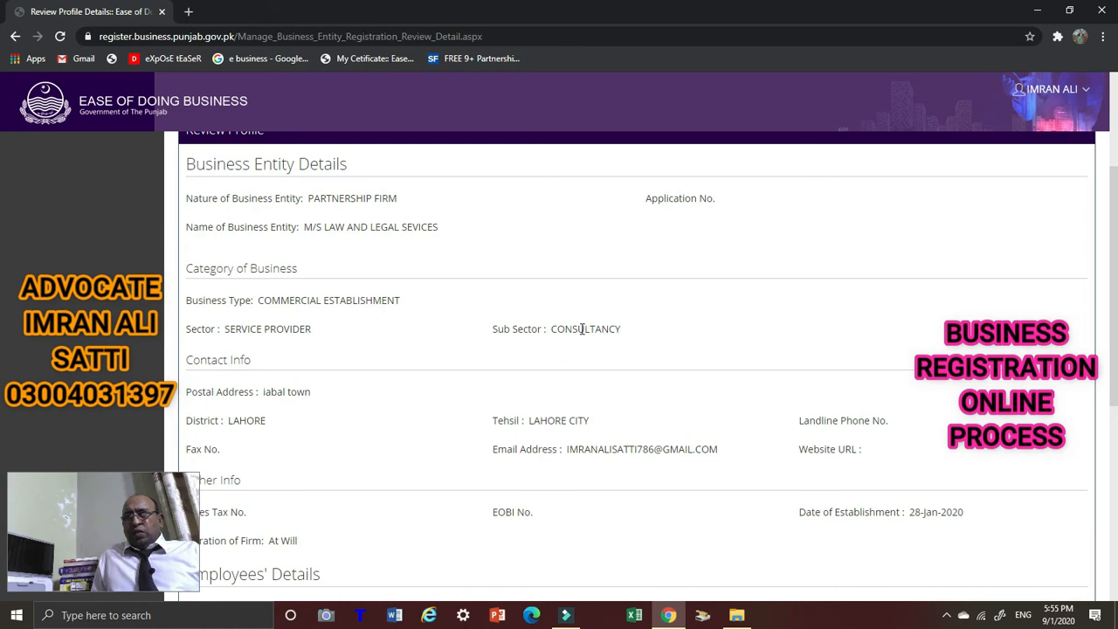
pyautogui.scroll(-1, 583, 328)
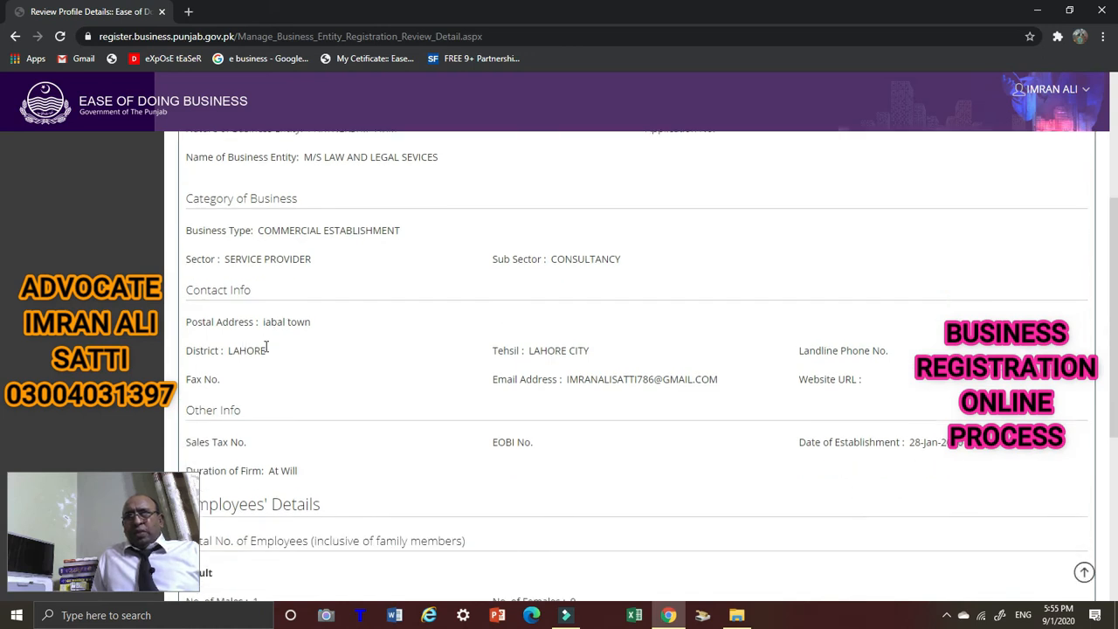
pyautogui.scroll(-1, 387, 344)
pyautogui.scroll(-1, 550, 296)
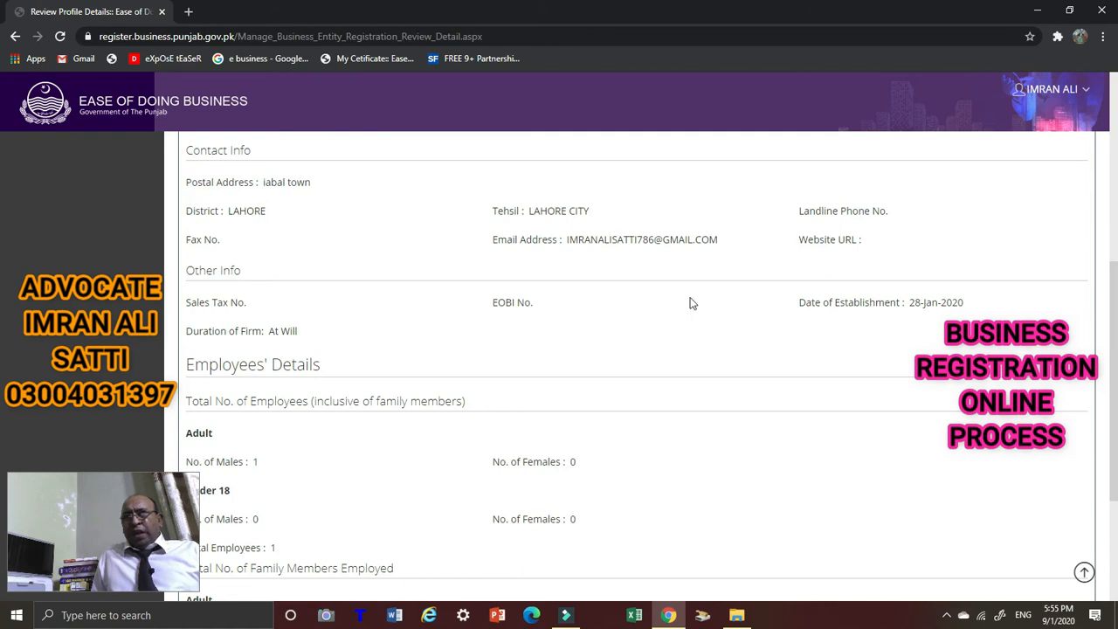
pyautogui.scroll(-2, 717, 309)
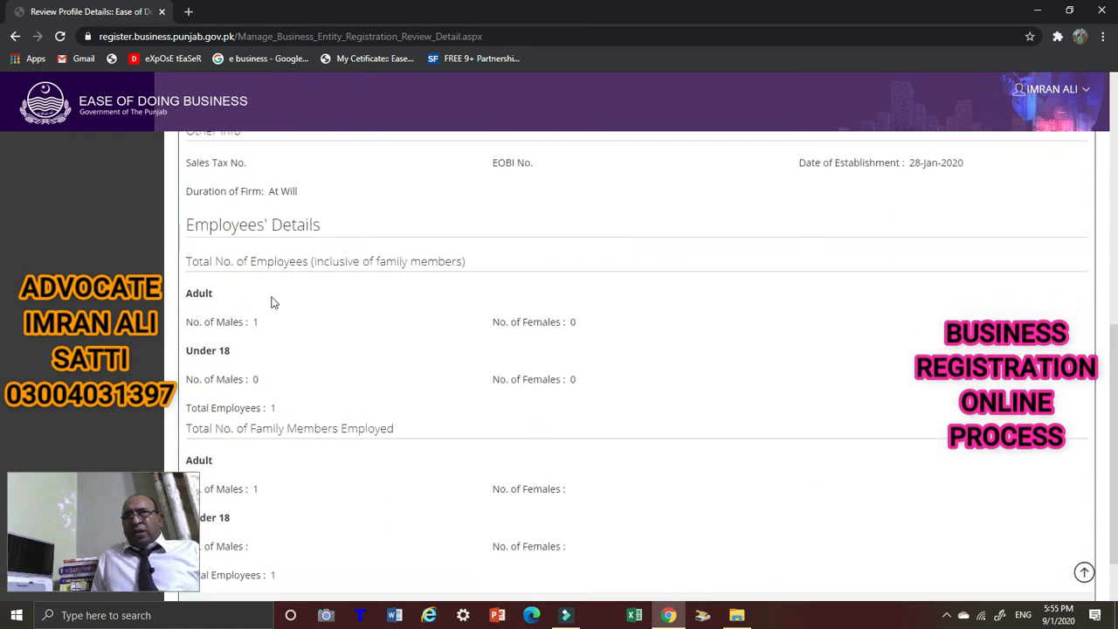
pyautogui.scroll(-1, 260, 327)
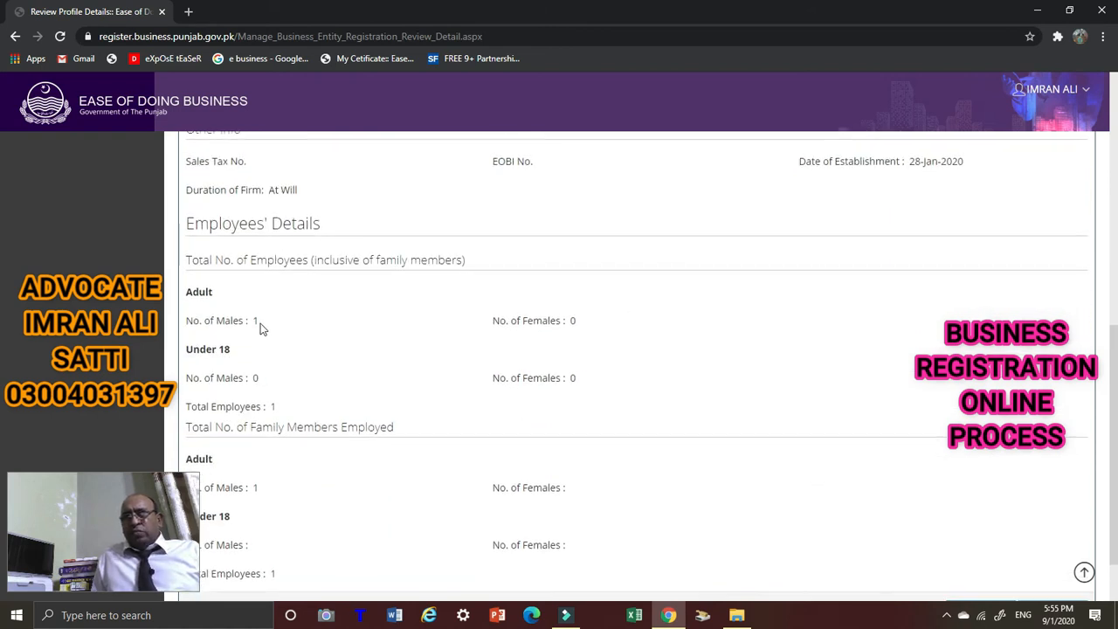
pyautogui.scroll(-1, 271, 341)
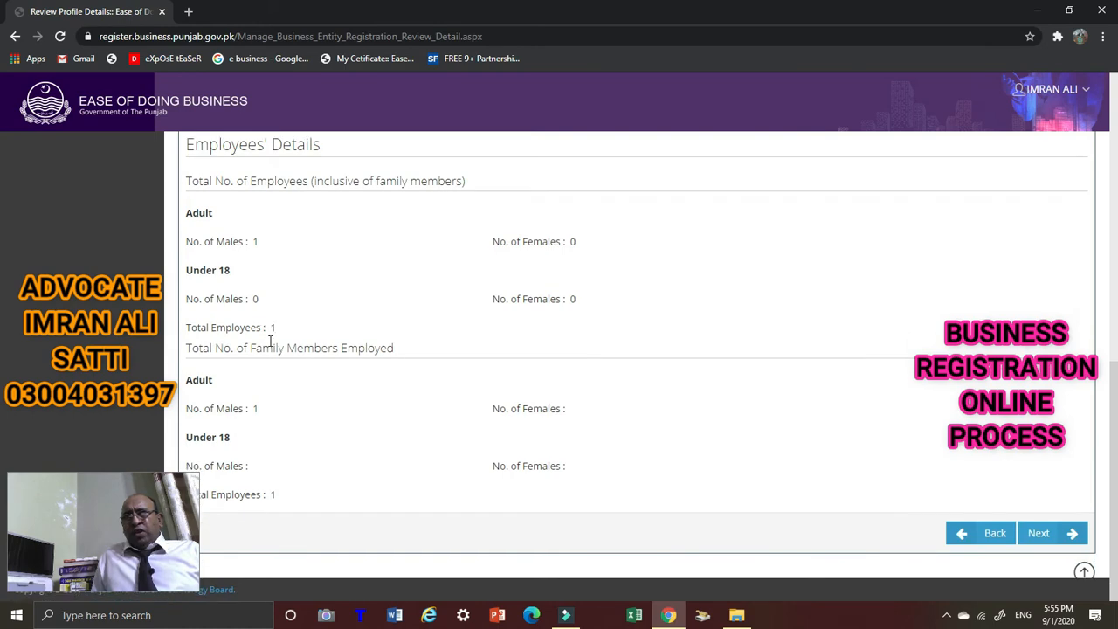
pyautogui.scroll(1, 627, 444)
pyautogui.scroll(10, 626, 444)
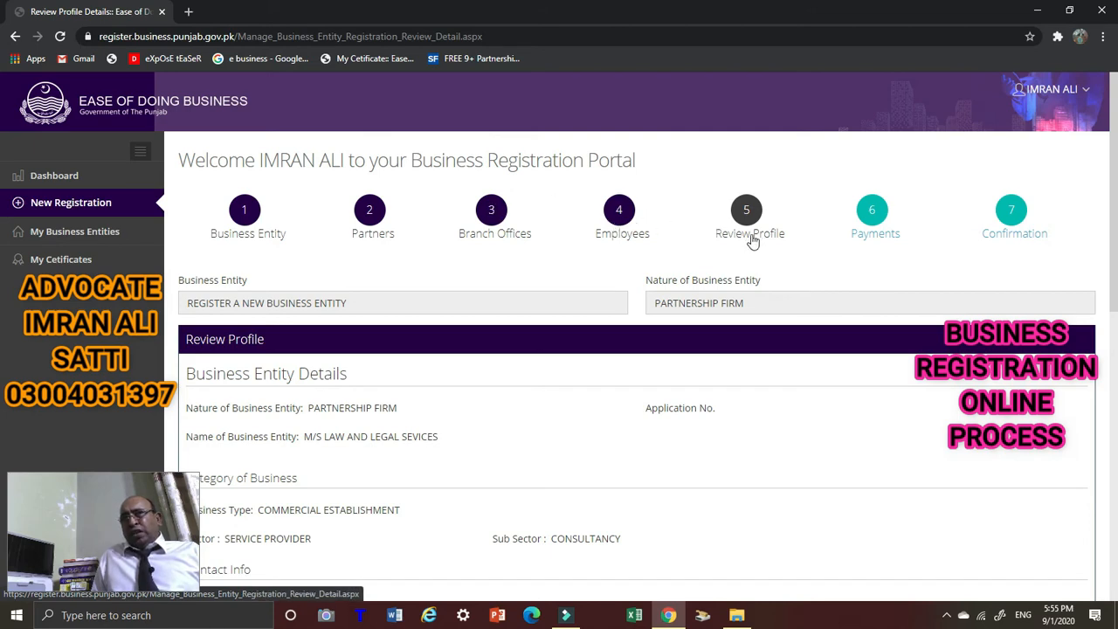
pyautogui.scroll(-1, 882, 206)
pyautogui.scroll(1, 880, 191)
pyautogui.scroll(-1, 880, 190)
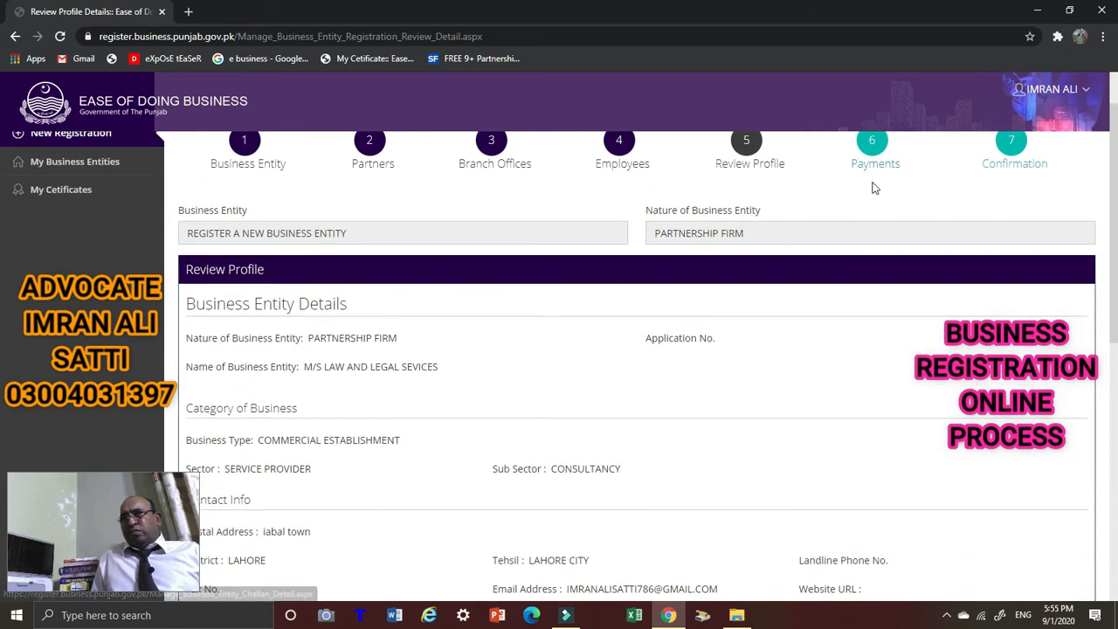
pyautogui.scroll(1, 869, 192)
pyautogui.scroll(-15, 888, 296)
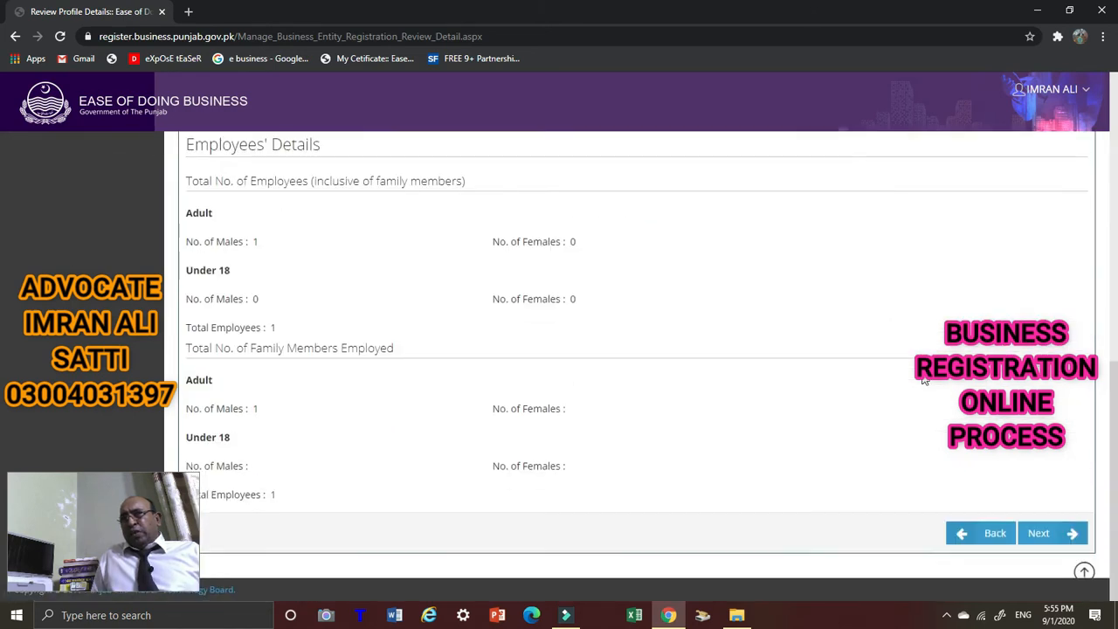
# Advance to Payments and scroll to the UNPAID 100 fee challan for Industries, Commerce and Investment.
pyautogui.click(1042, 534)
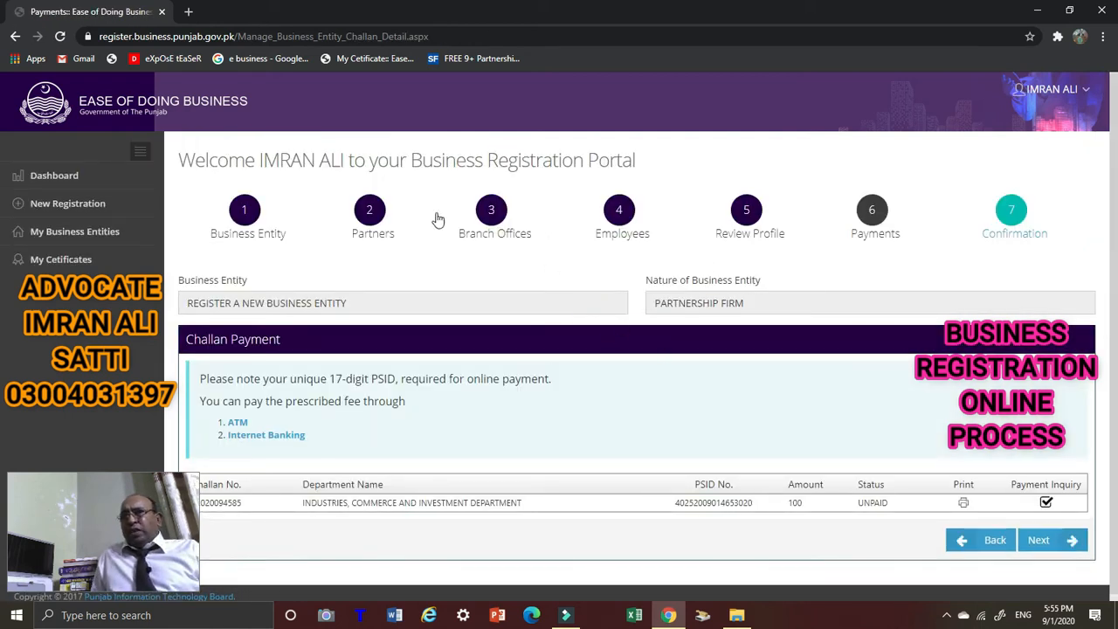
pyautogui.scroll(-1, 942, 254)
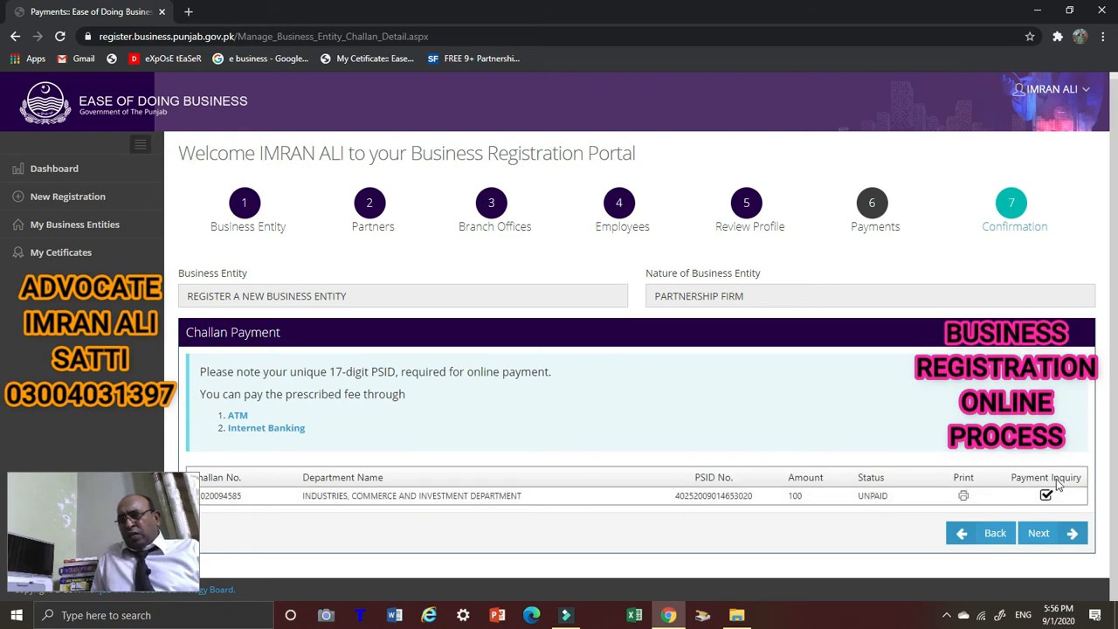
# Open the printable Form No 32A challan in a new tab and zoom in three steps.
pyautogui.click(965, 496)
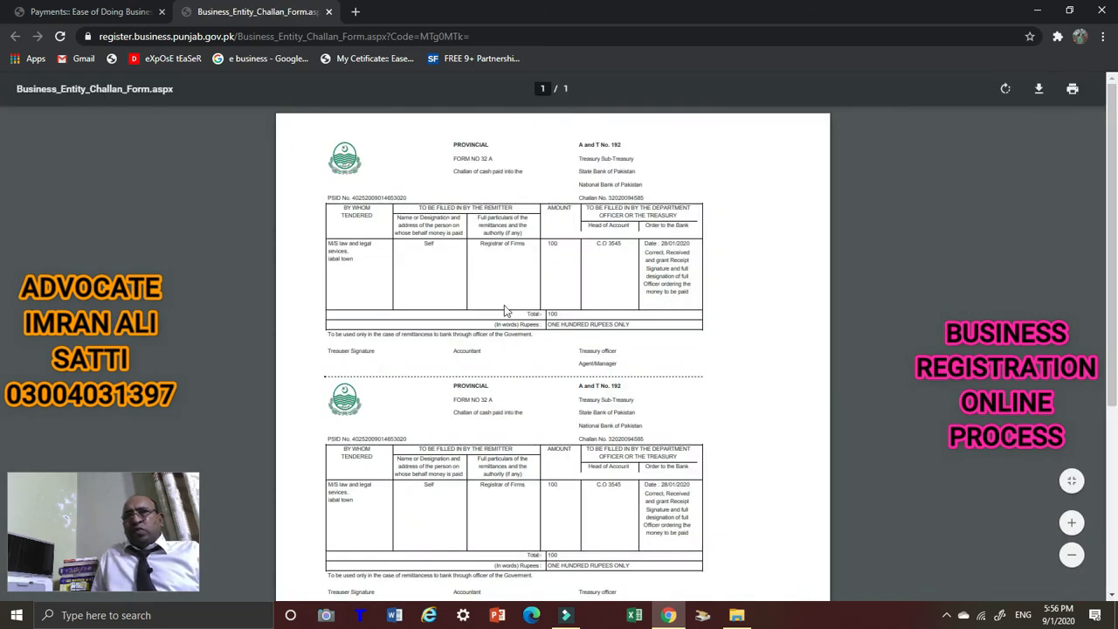
pyautogui.click(1072, 525)
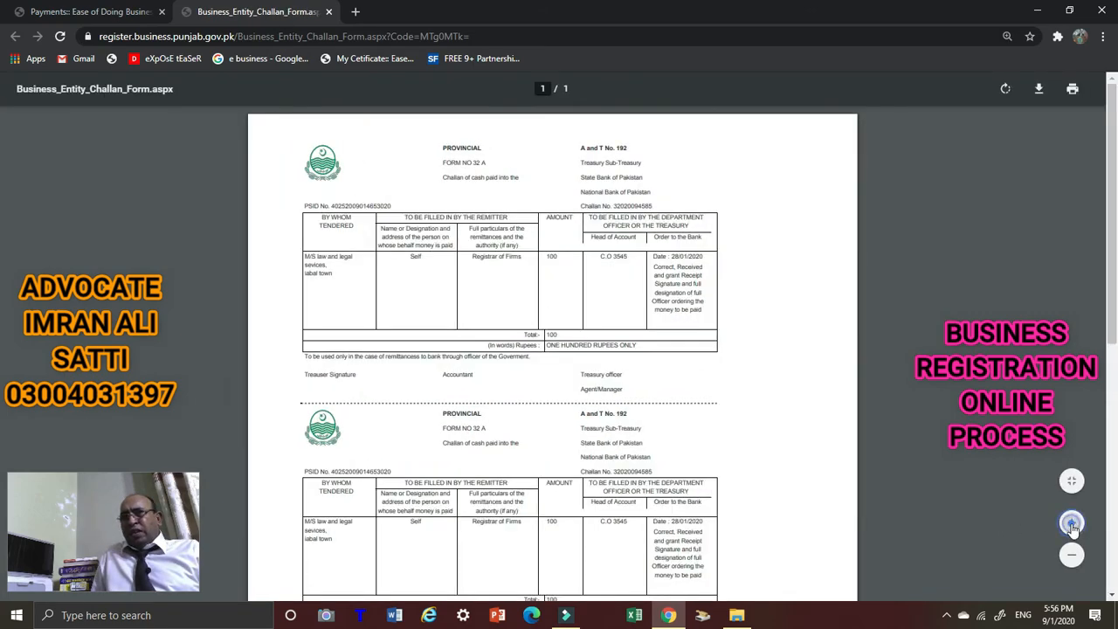
pyautogui.click(1072, 524)
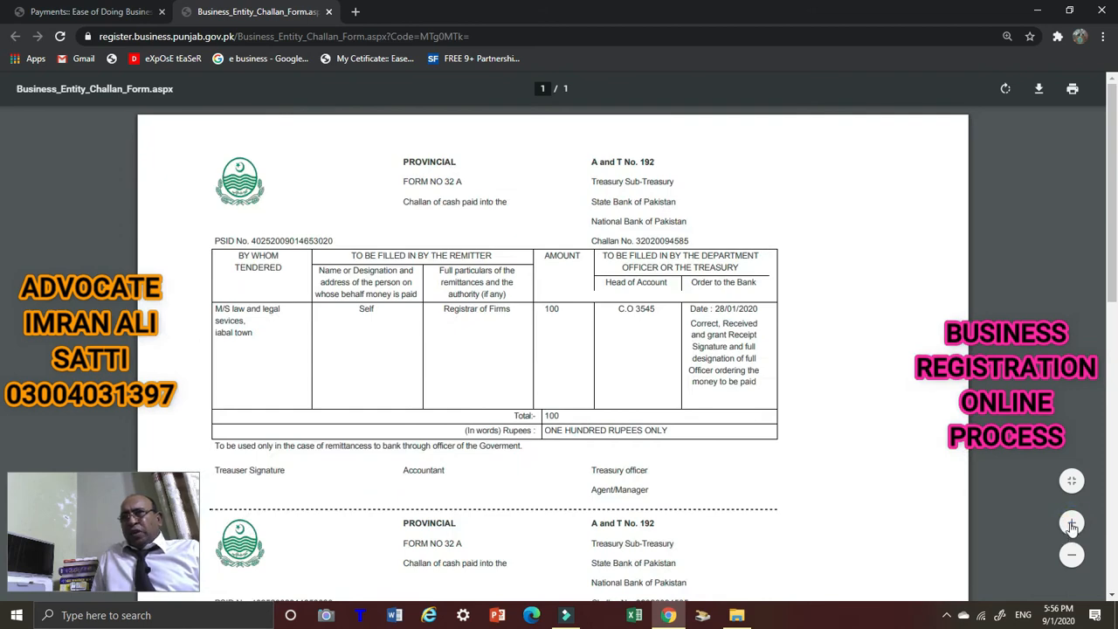
pyautogui.click(1071, 523)
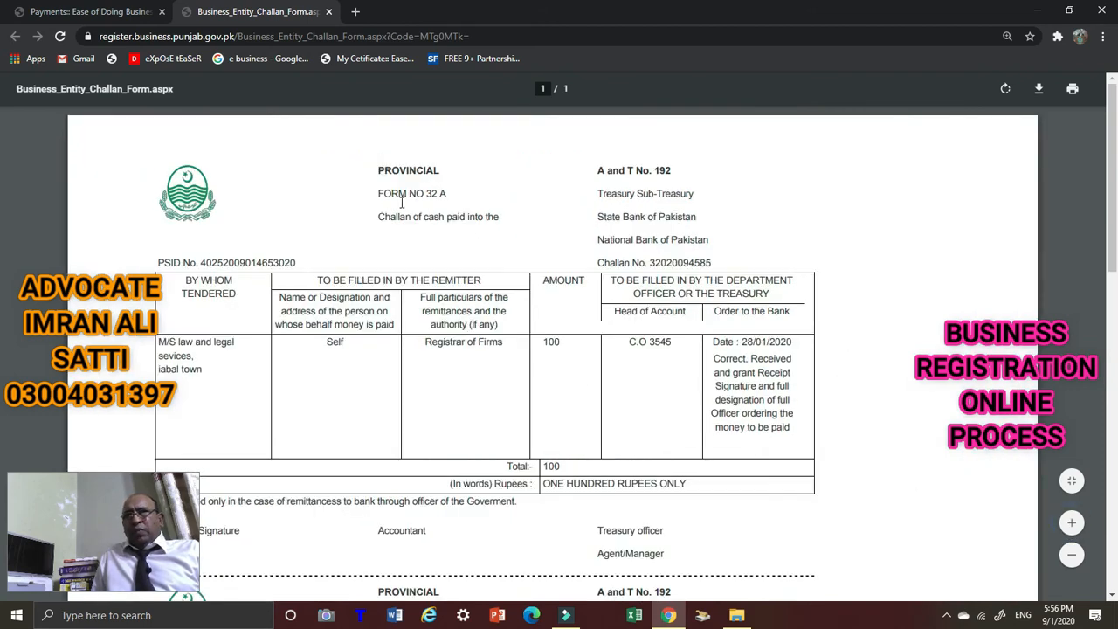
pyautogui.scroll(-2, 399, 219)
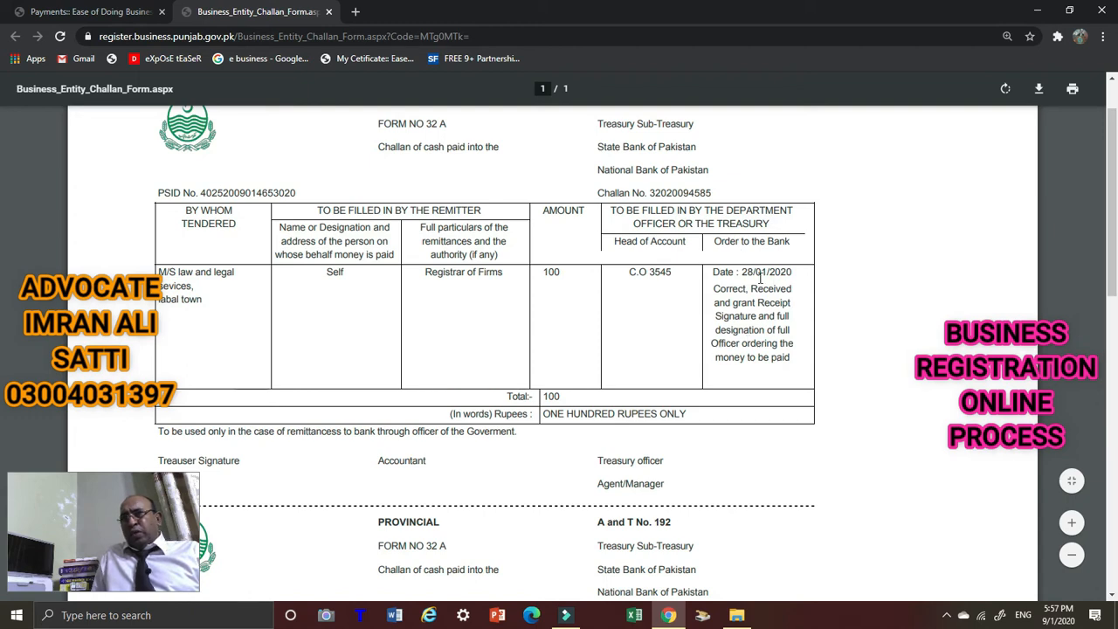
pyautogui.scroll(-3, 743, 307)
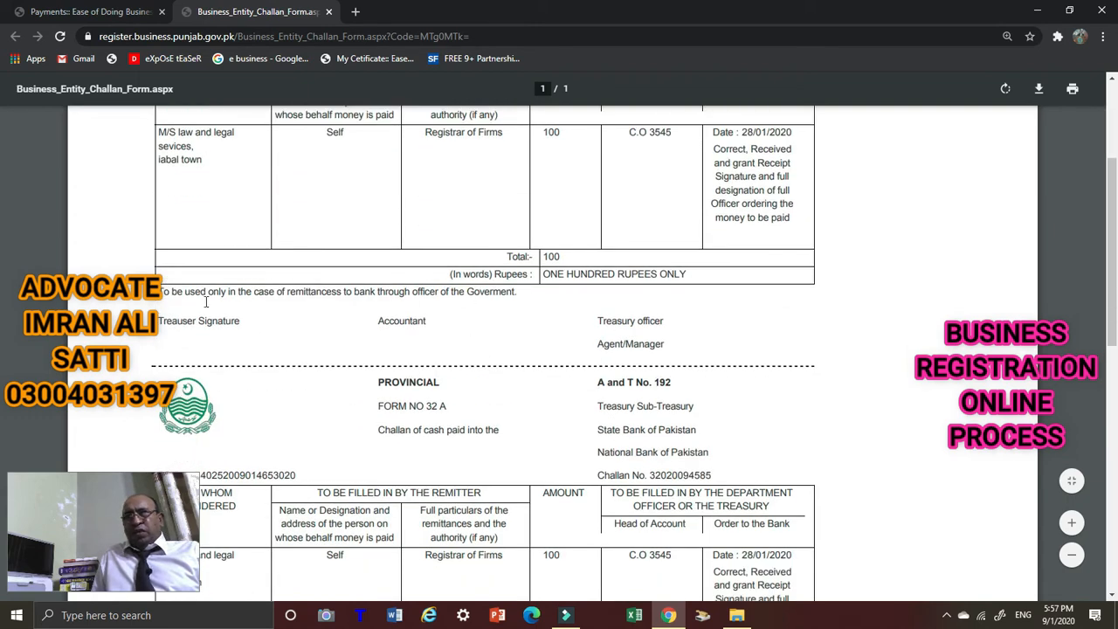
pyautogui.scroll(-10, 502, 318)
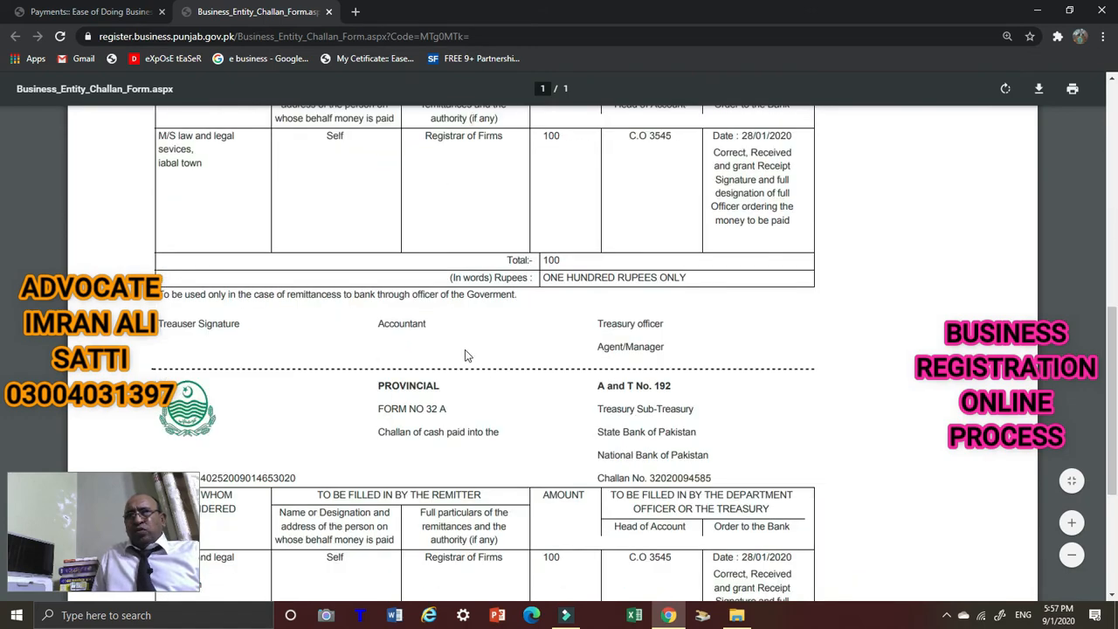
pyautogui.scroll(-3, 466, 351)
pyautogui.scroll(6, 493, 354)
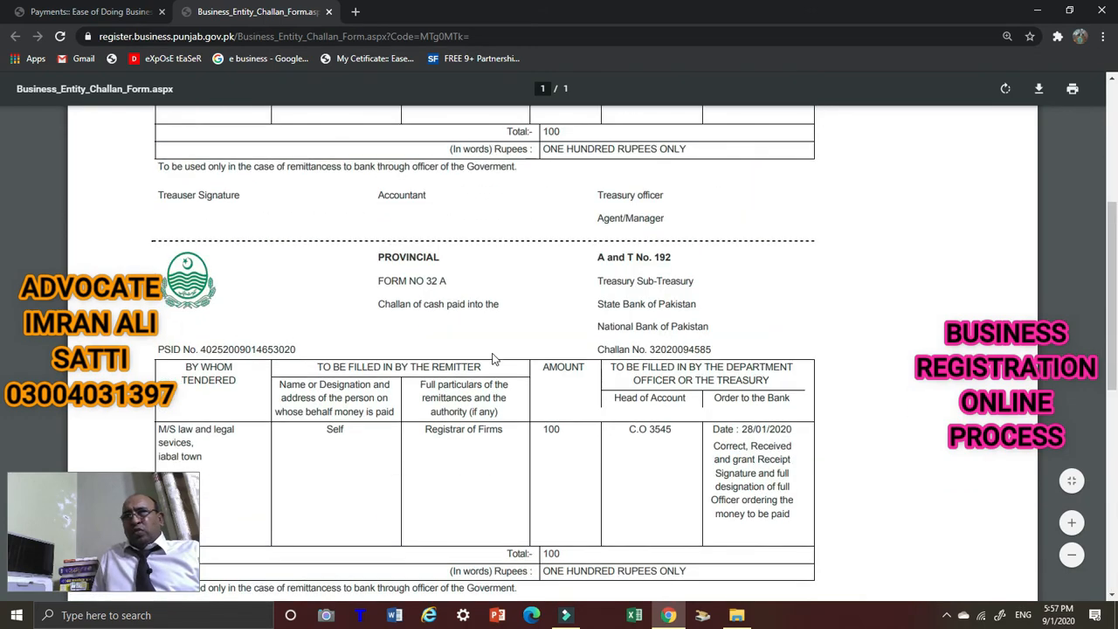
pyautogui.scroll(4, 492, 358)
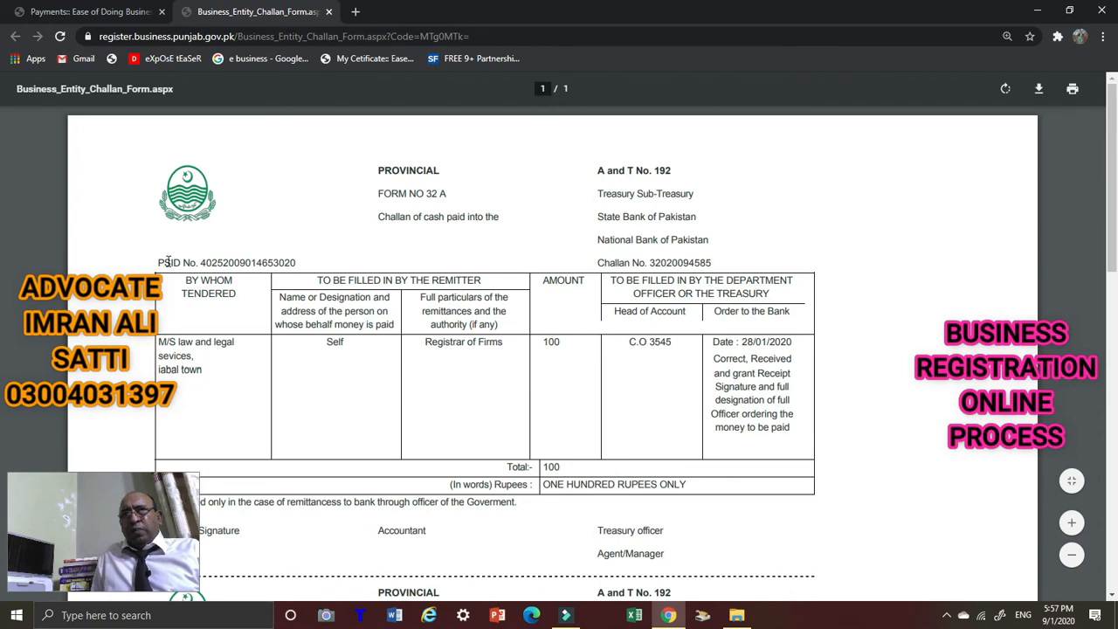
# Select the challan's PSID number line and copy it to the clipboard.
pyautogui.moveTo(297, 260); pyautogui.dragTo(146, 268)
pyautogui.rightClick(204, 233)
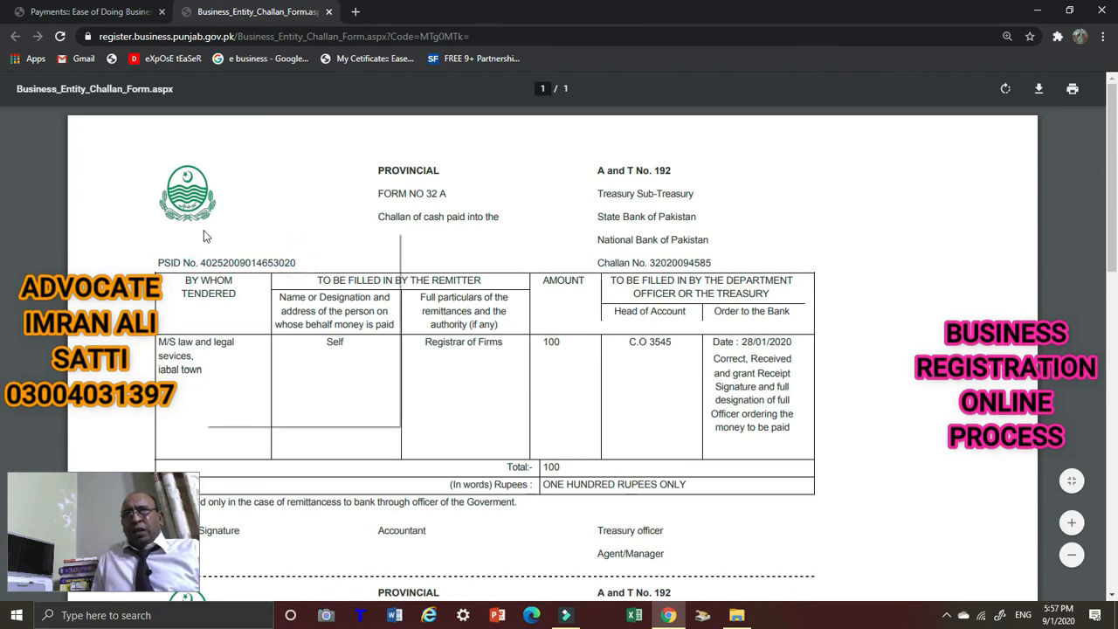
pyautogui.click(21, 185)
pyautogui.moveTo(297, 261); pyautogui.dragTo(166, 264)
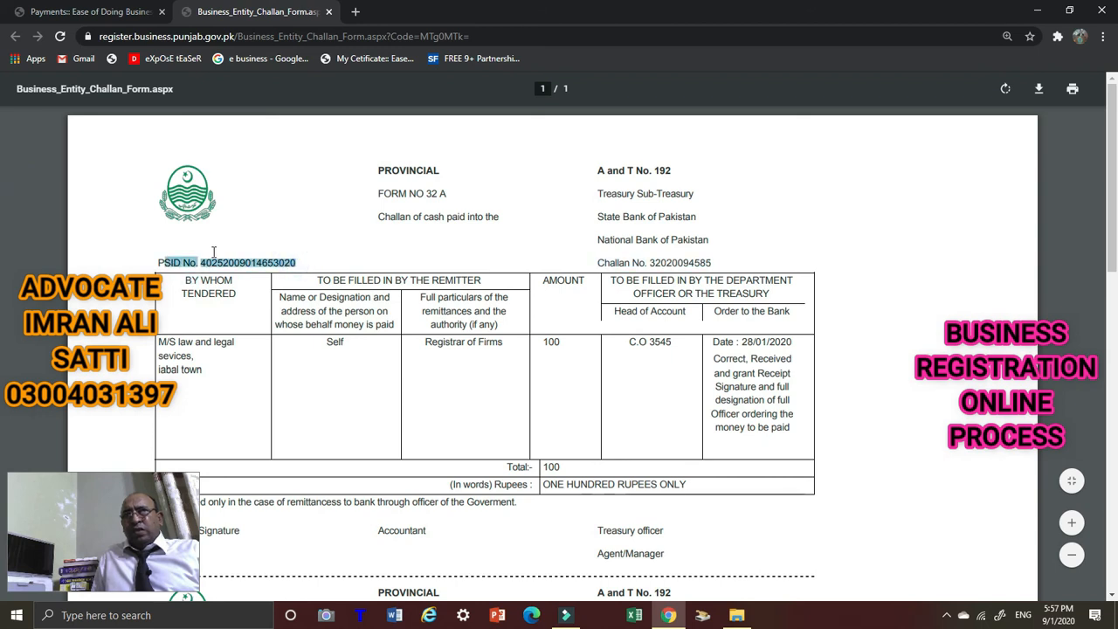
pyautogui.rightClick(223, 253)
pyautogui.click(223, 214)
pyautogui.moveTo(299, 262); pyautogui.dragTo(144, 261)
pyautogui.rightClick(157, 250)
pyautogui.click(299, 242)
pyautogui.moveTo(306, 245); pyautogui.dragTo(148, 255)
pyautogui.rightClick(215, 263)
pyautogui.click(229, 274)
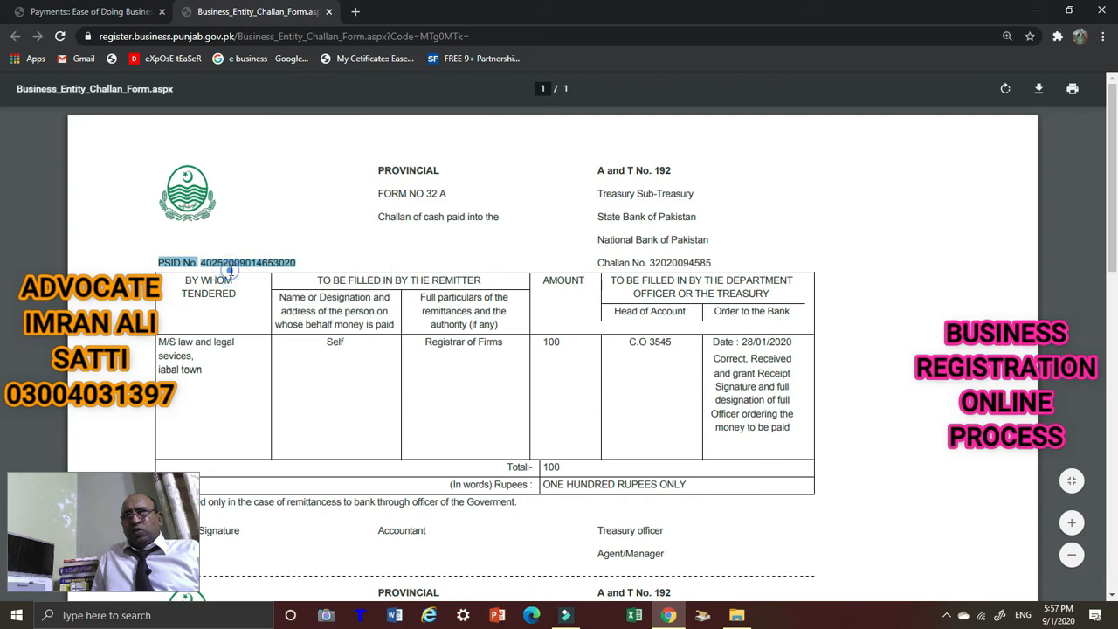
pyautogui.click(293, 191)
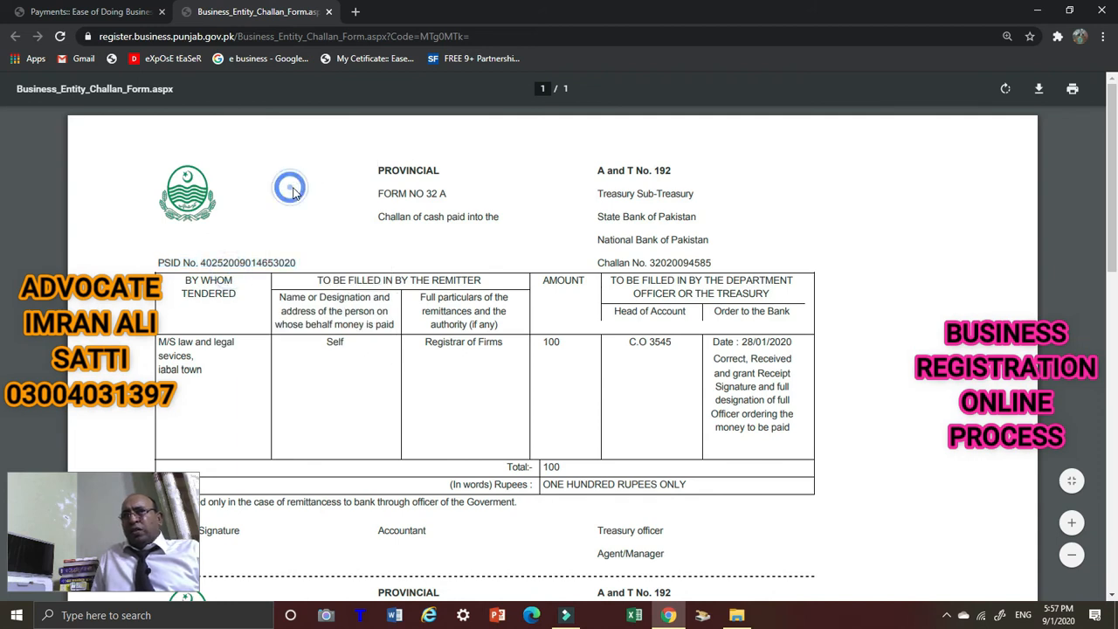
# In print preview, switch destination to HP LaserJet, back to Save as PDF, then cancel printing.
pyautogui.click(1073, 90)
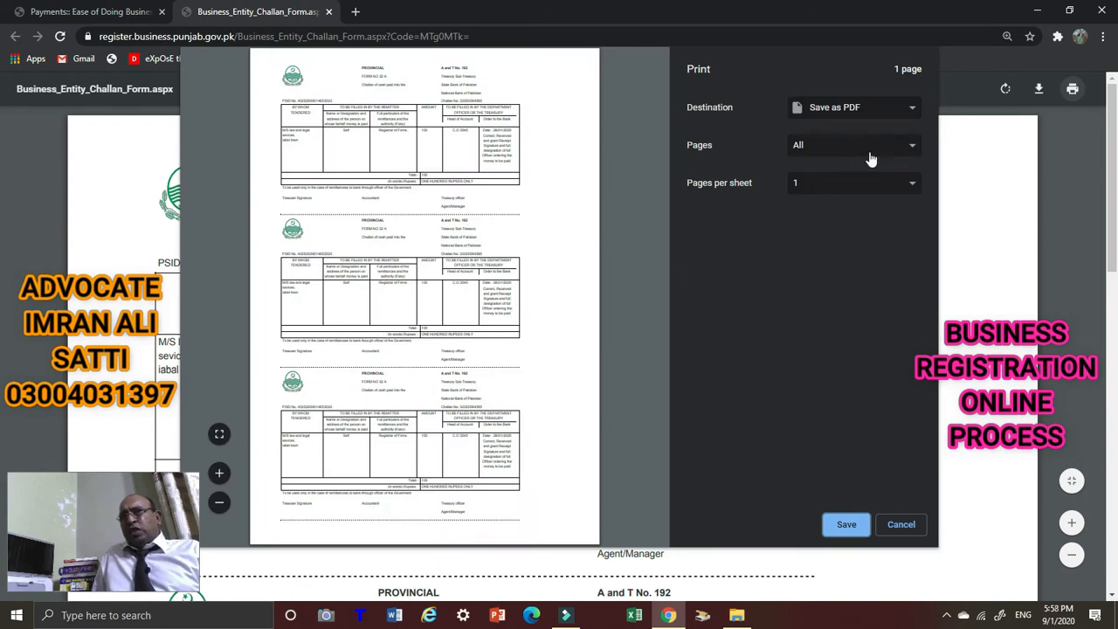
pyautogui.click(914, 114)
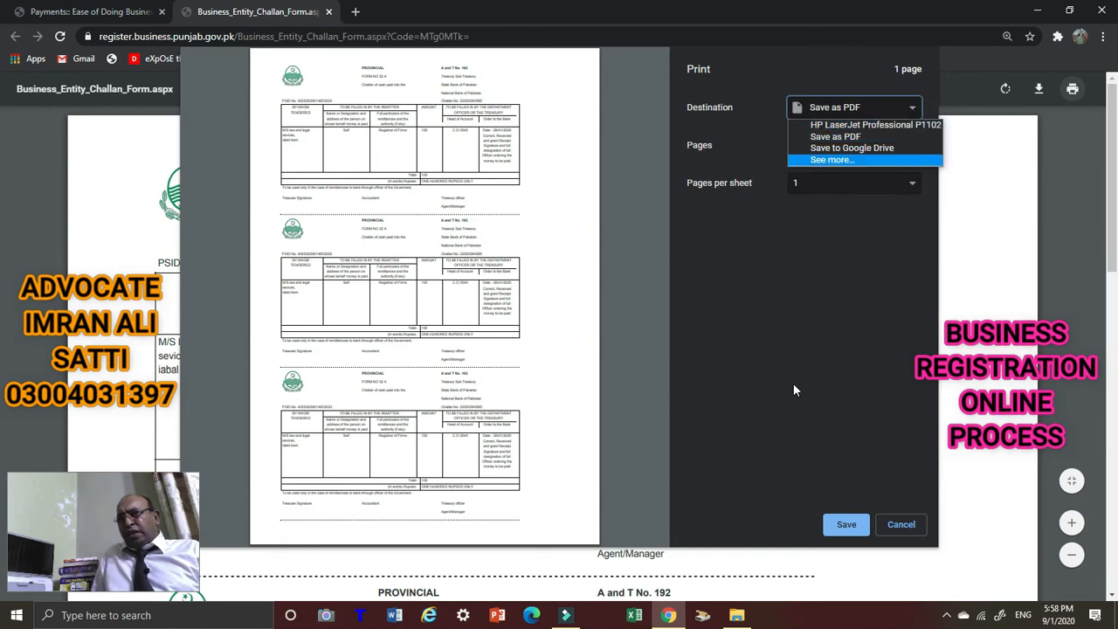
pyautogui.click(833, 332)
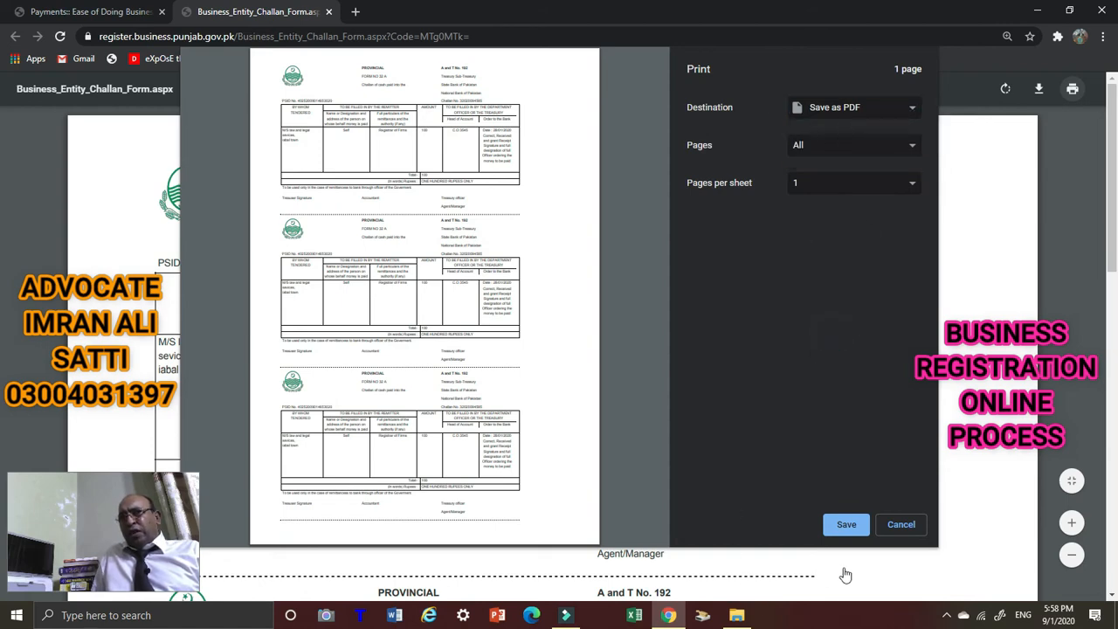
pyautogui.click(914, 118)
pyautogui.click(883, 126)
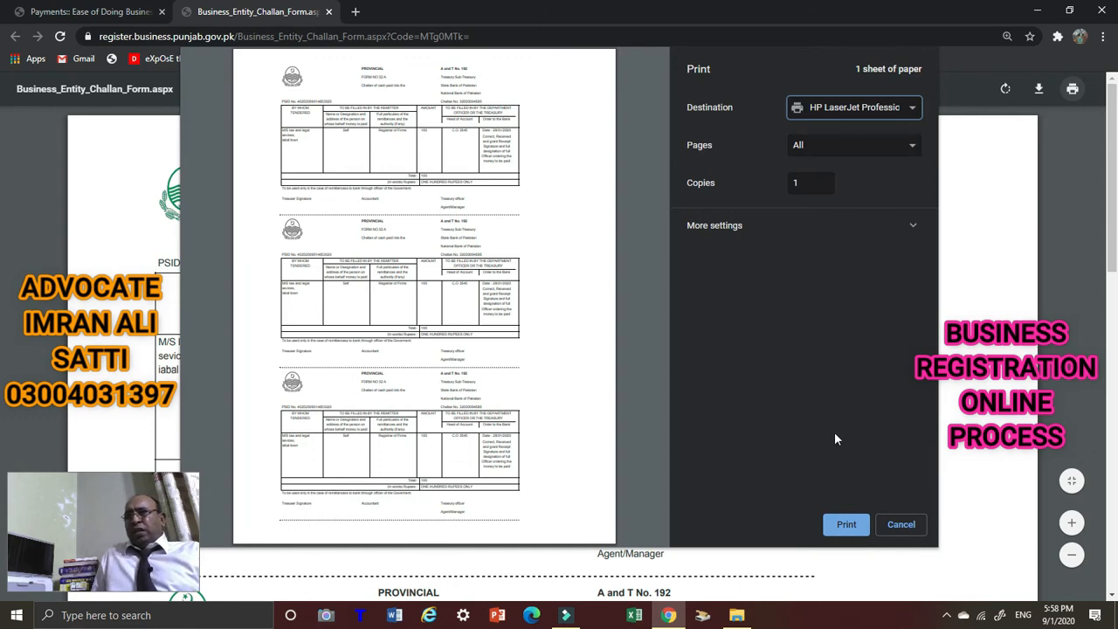
pyautogui.click(910, 114)
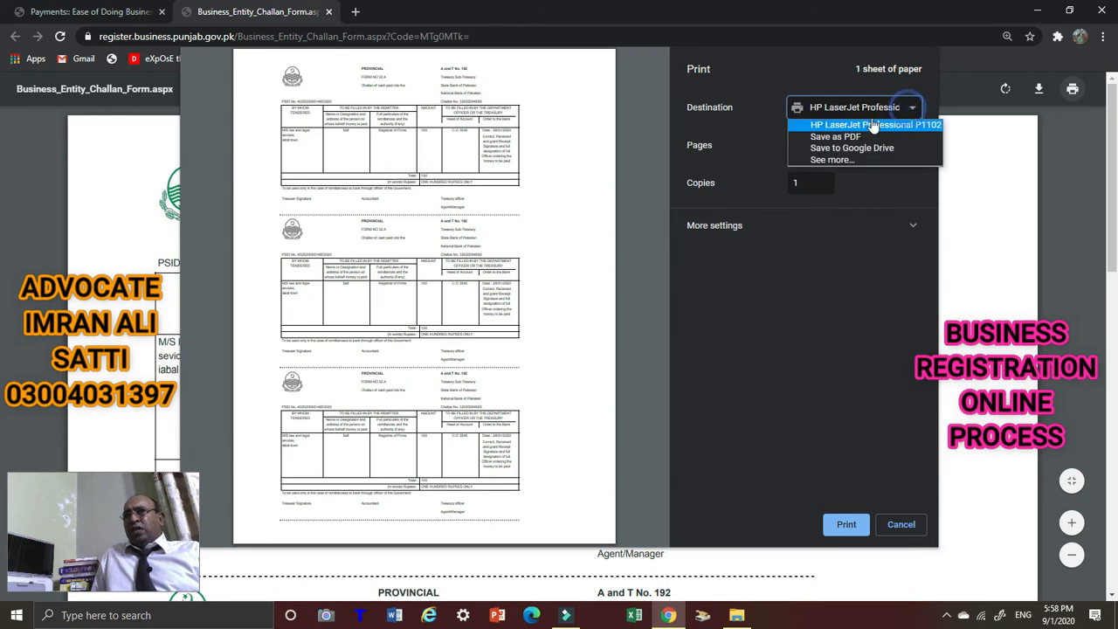
pyautogui.click(847, 137)
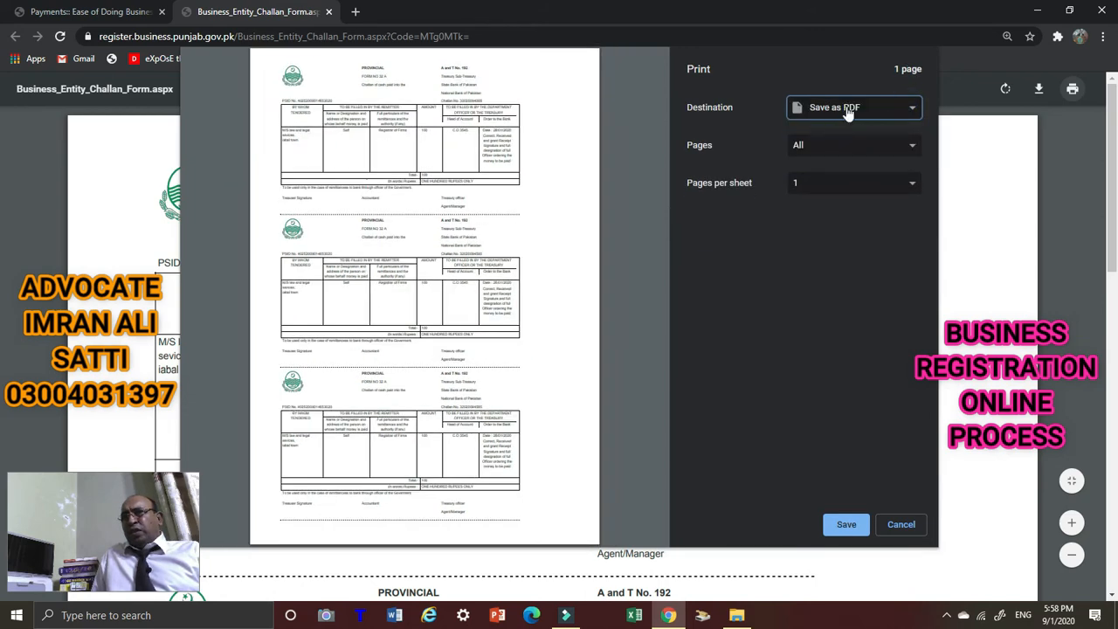
pyautogui.click(903, 524)
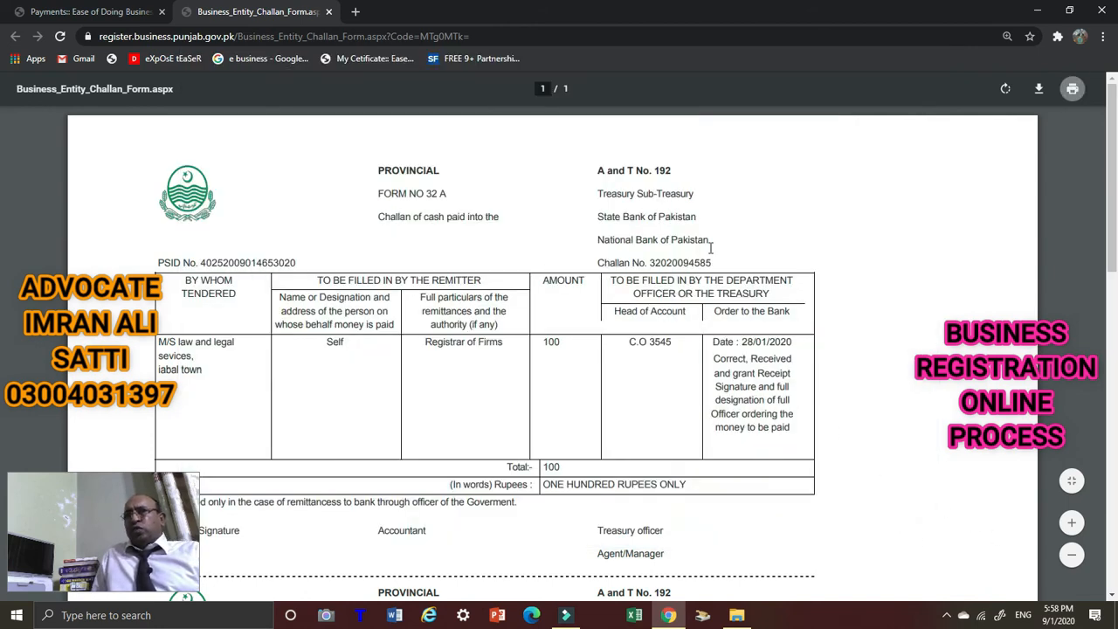
# Close the challan PDF tab and advance from Payments to the Confirmation step.
pyautogui.scroll(-4, 256, 210)
pyautogui.scroll(4, 161, 113)
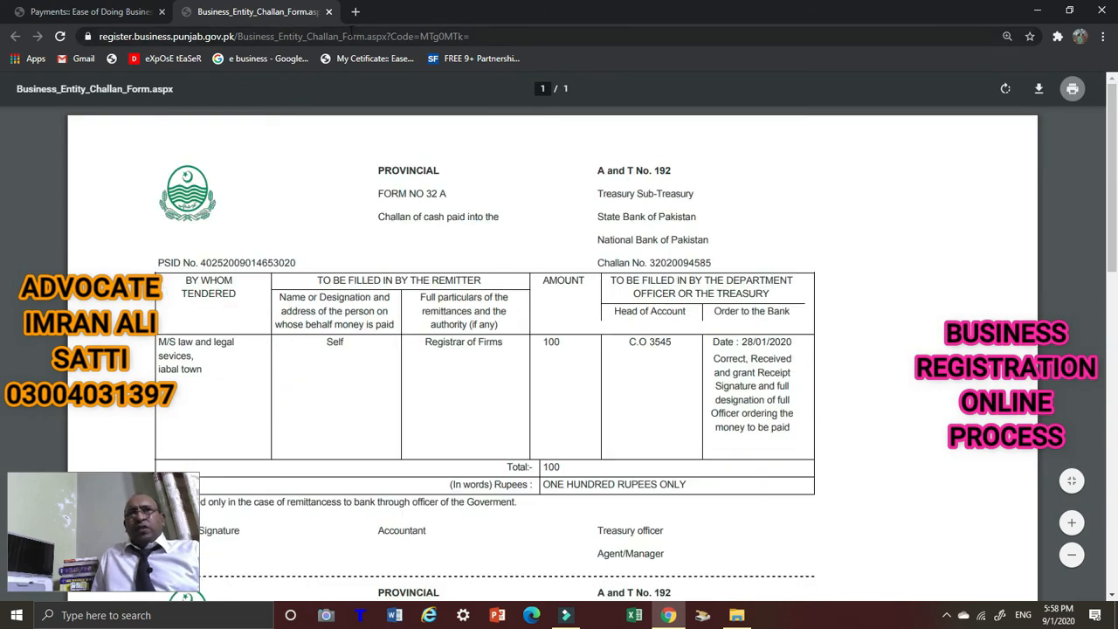
pyautogui.scroll(-2, 490, 335)
pyautogui.scroll(2, 490, 335)
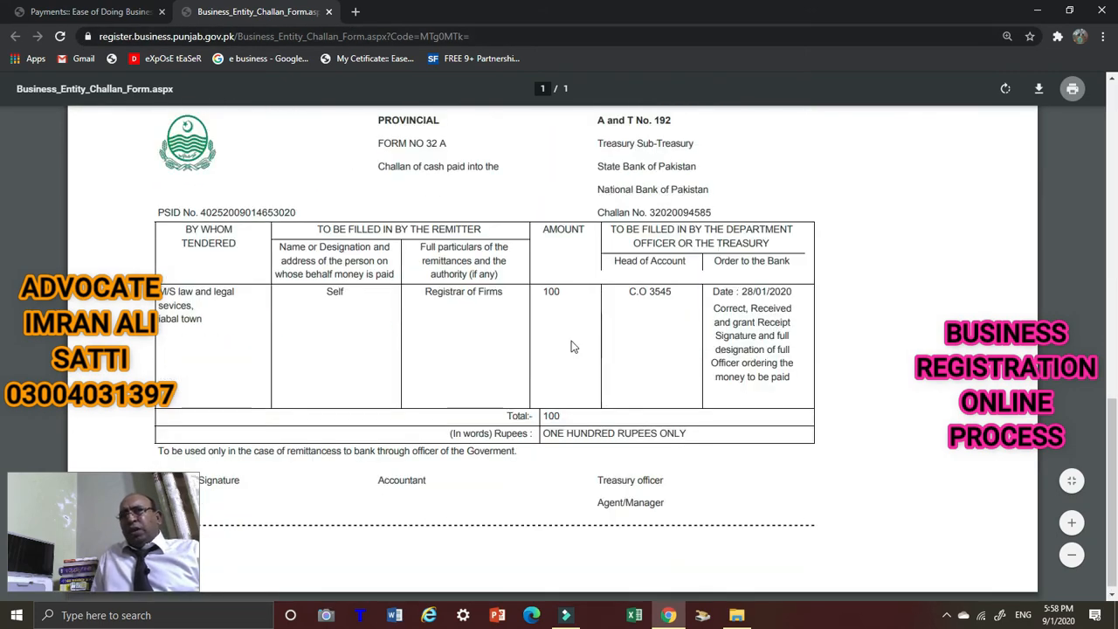
pyautogui.scroll(-3, 437, 262)
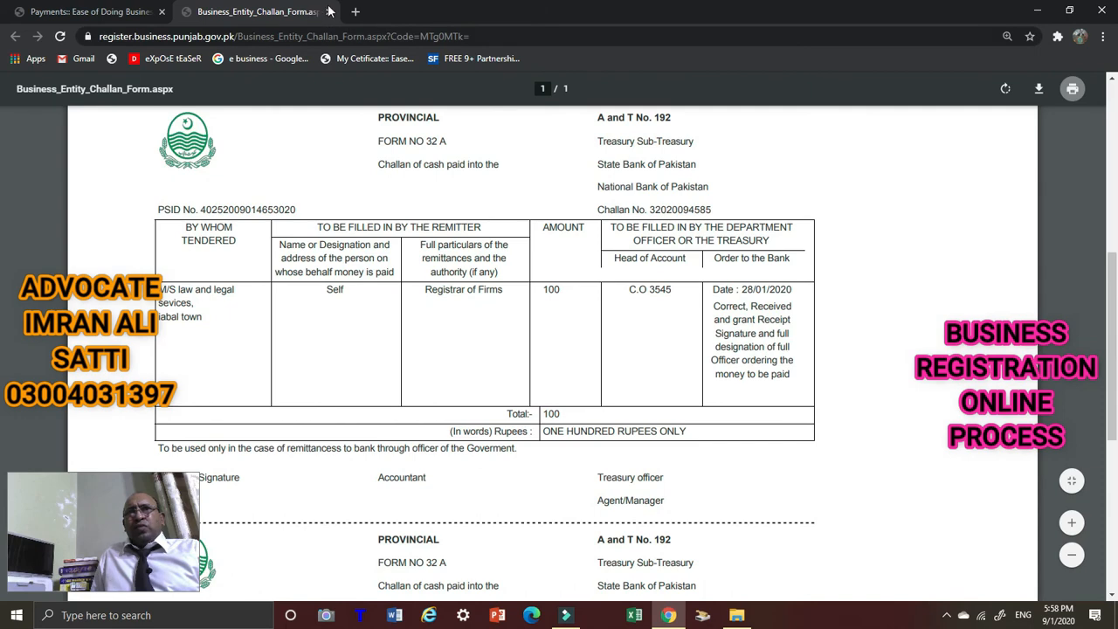
pyautogui.scroll(-3, 511, 353)
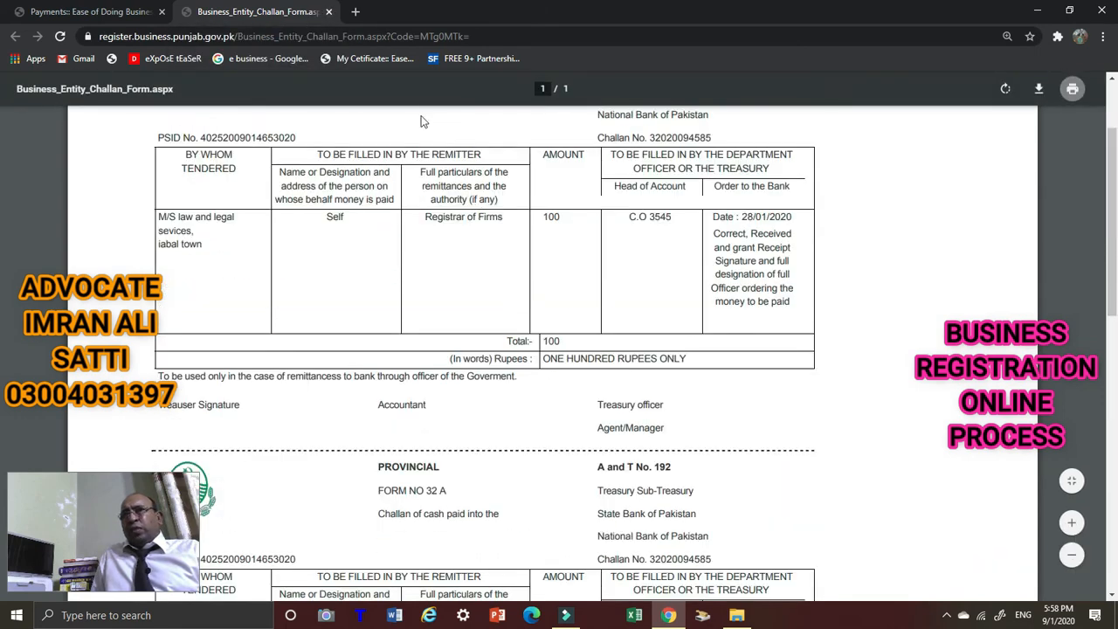
pyautogui.click(328, 12)
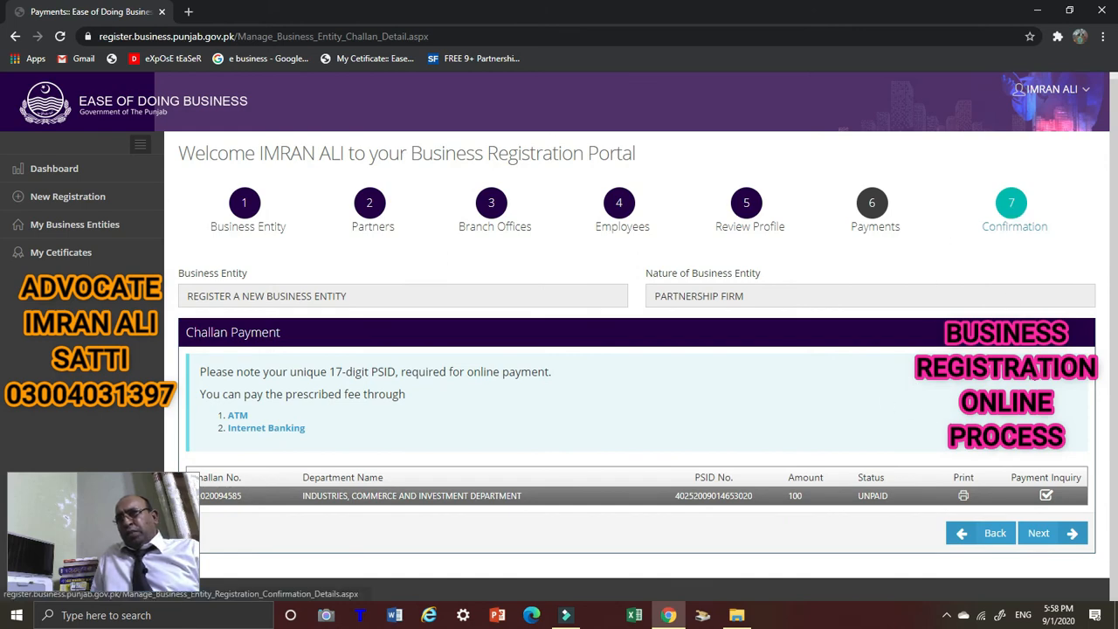
pyautogui.click(1047, 542)
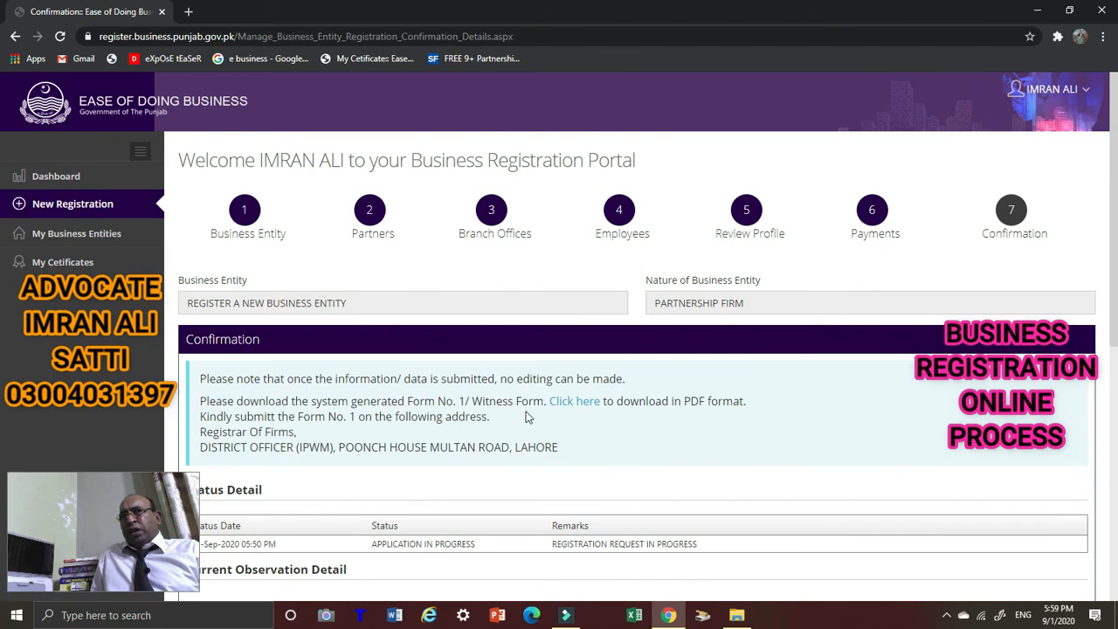
# Read through the Confirmation notice and required documents, then open Form No. 1 via 'Click here'.
pyautogui.scroll(-2, 266, 398)
pyautogui.scroll(1, 288, 389)
pyautogui.scroll(1, 204, 357)
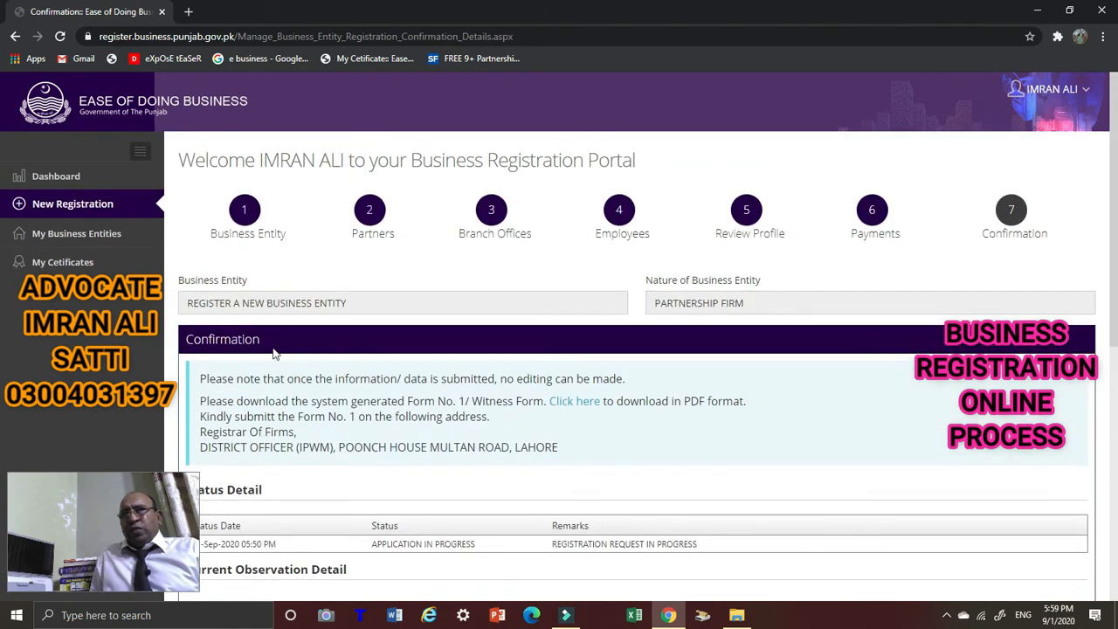
pyautogui.scroll(-2, 203, 273)
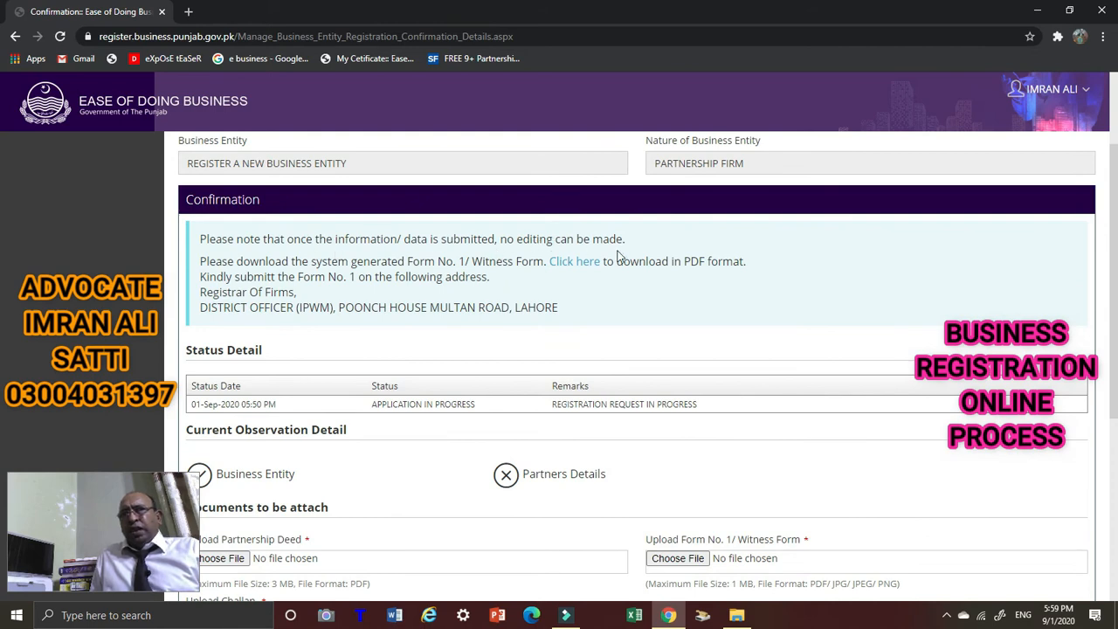
pyautogui.scroll(2, 611, 258)
pyautogui.scroll(-2, 482, 305)
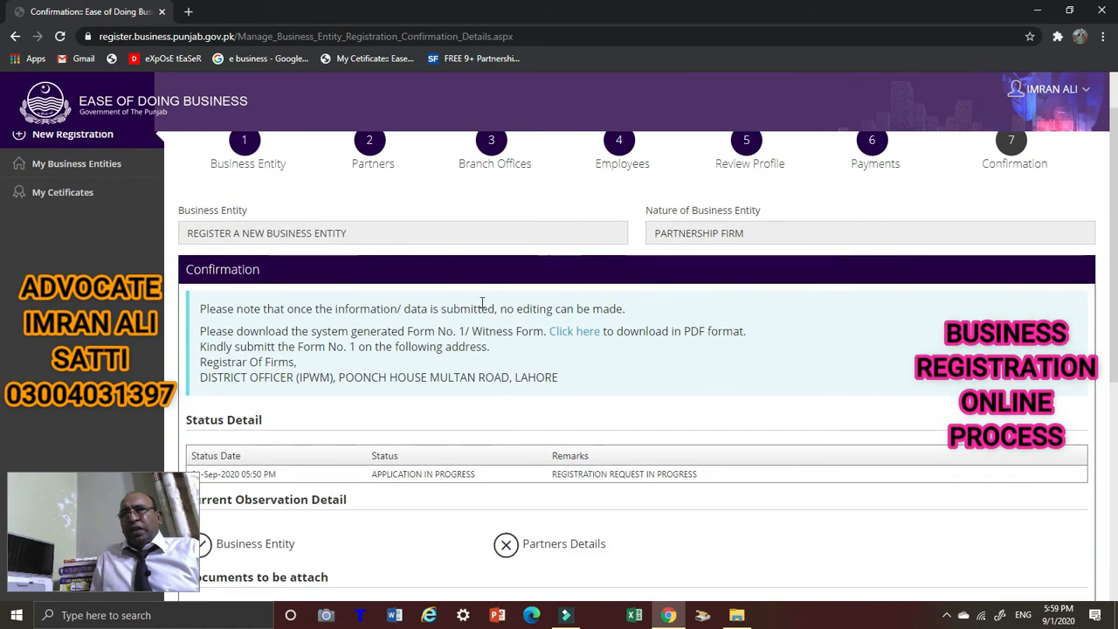
pyautogui.scroll(1, 200, 188)
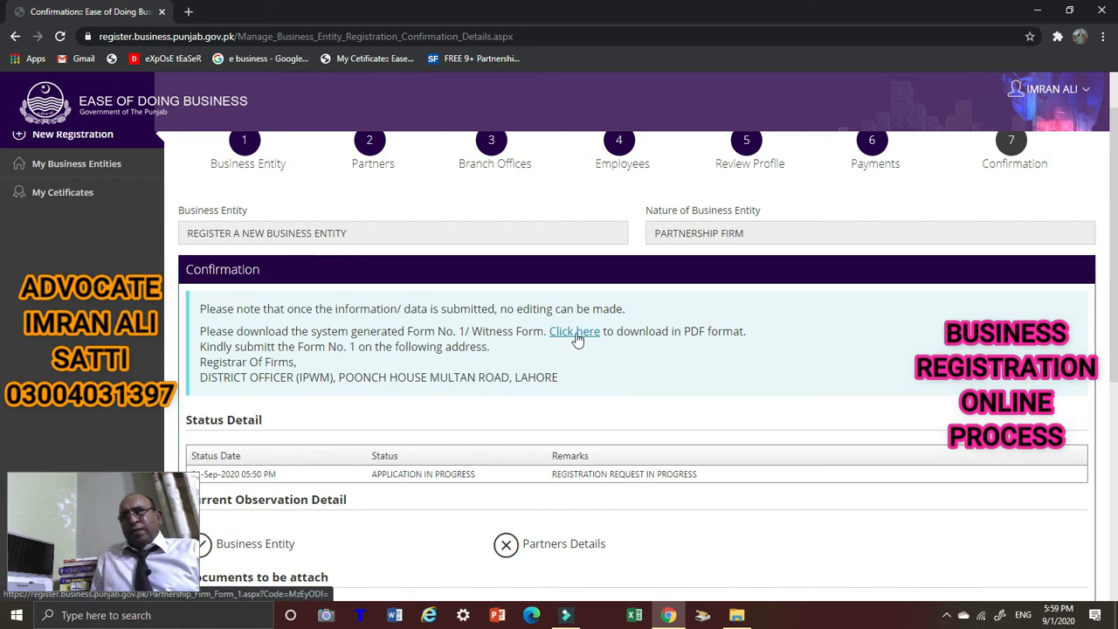
pyautogui.scroll(-3, 577, 339)
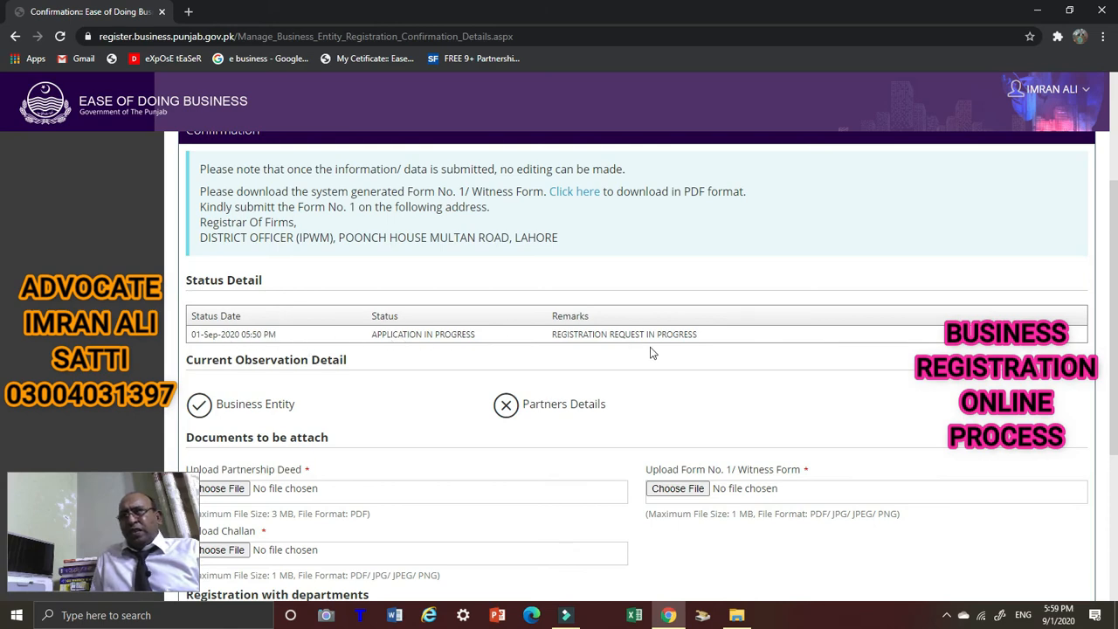
pyautogui.scroll(-3, 414, 389)
pyautogui.scroll(-1, 734, 424)
pyautogui.scroll(1, 725, 429)
pyautogui.scroll(-3, 752, 402)
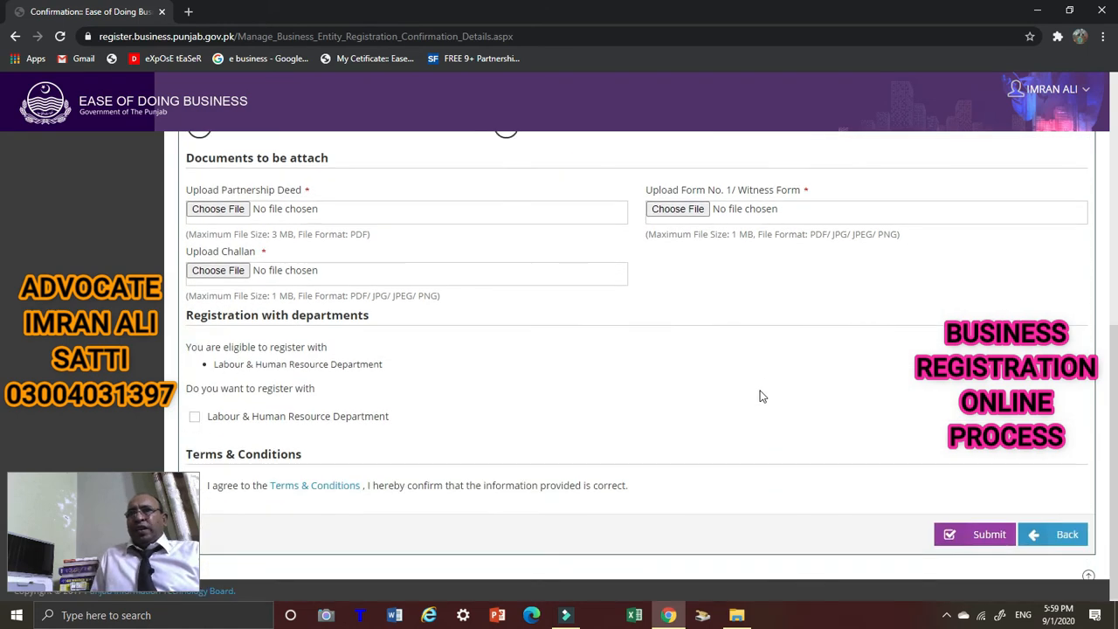
pyautogui.scroll(5, 572, 354)
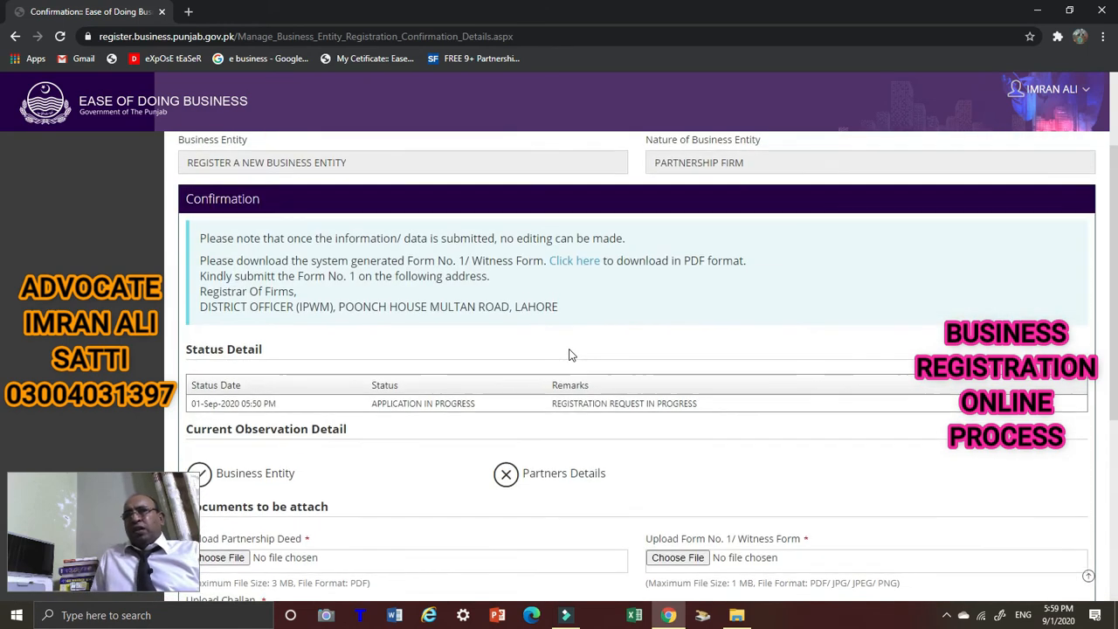
pyautogui.scroll(3, 507, 316)
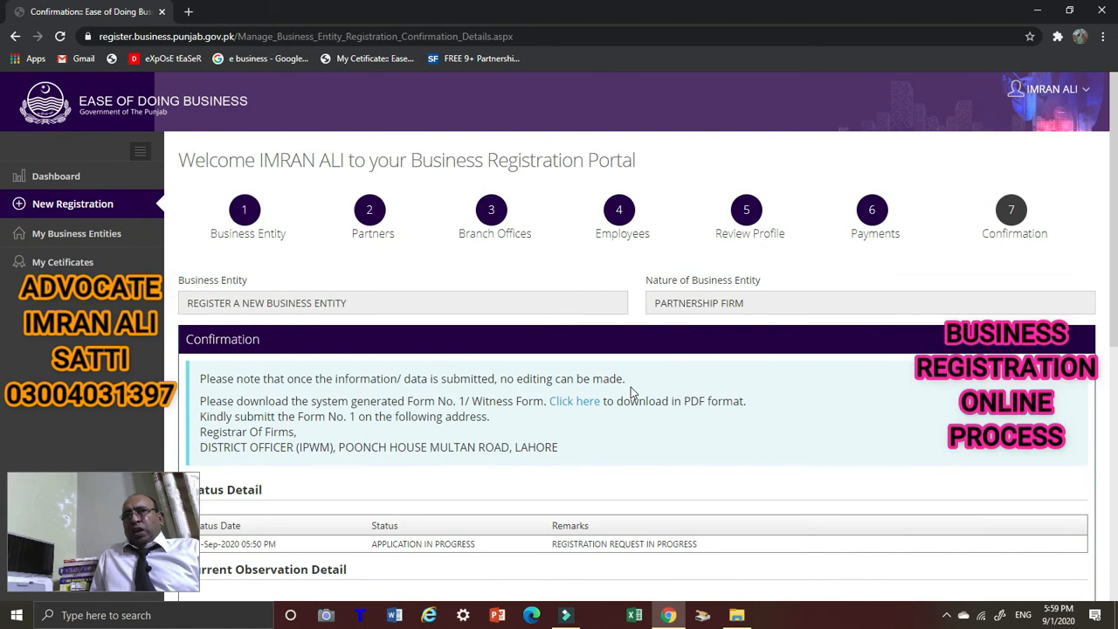
pyautogui.scroll(-2, 629, 394)
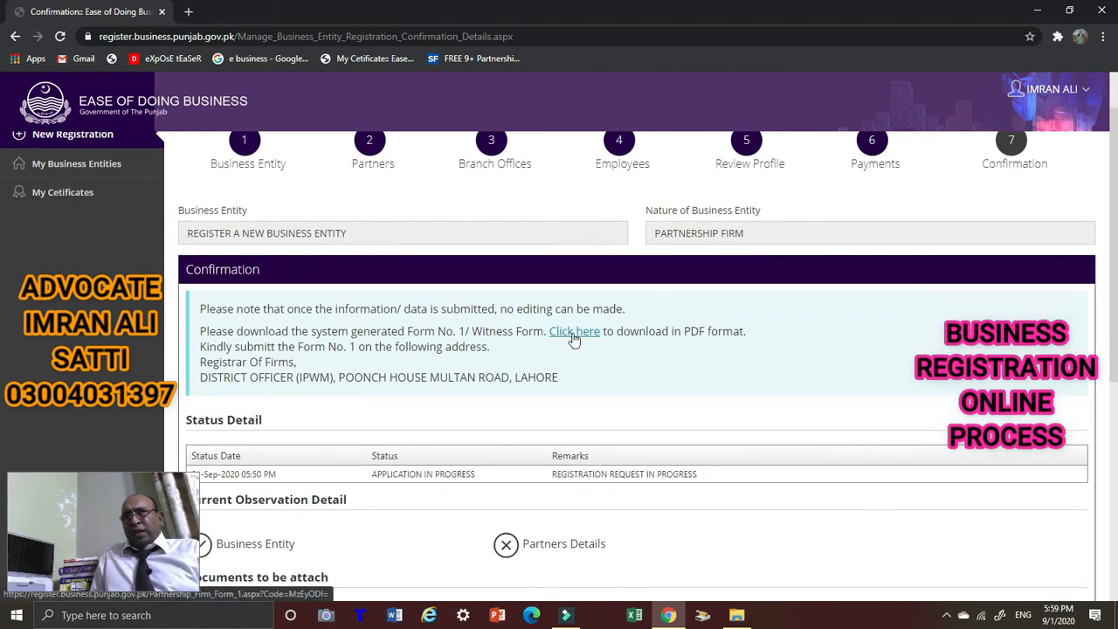
pyautogui.scroll(-2, 537, 347)
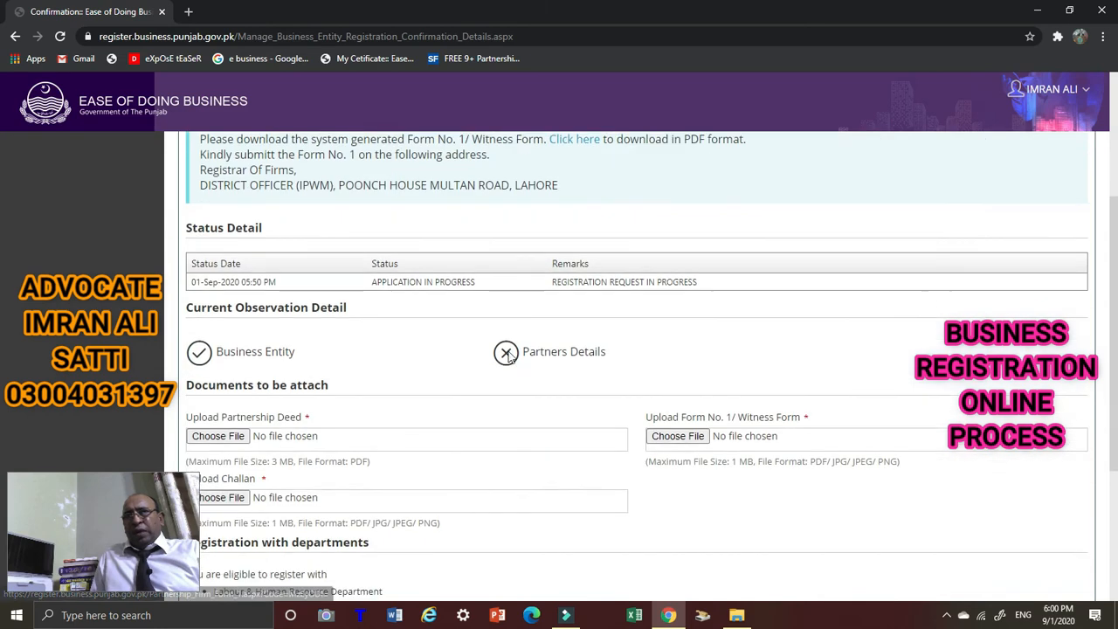
pyautogui.scroll(-1, 279, 397)
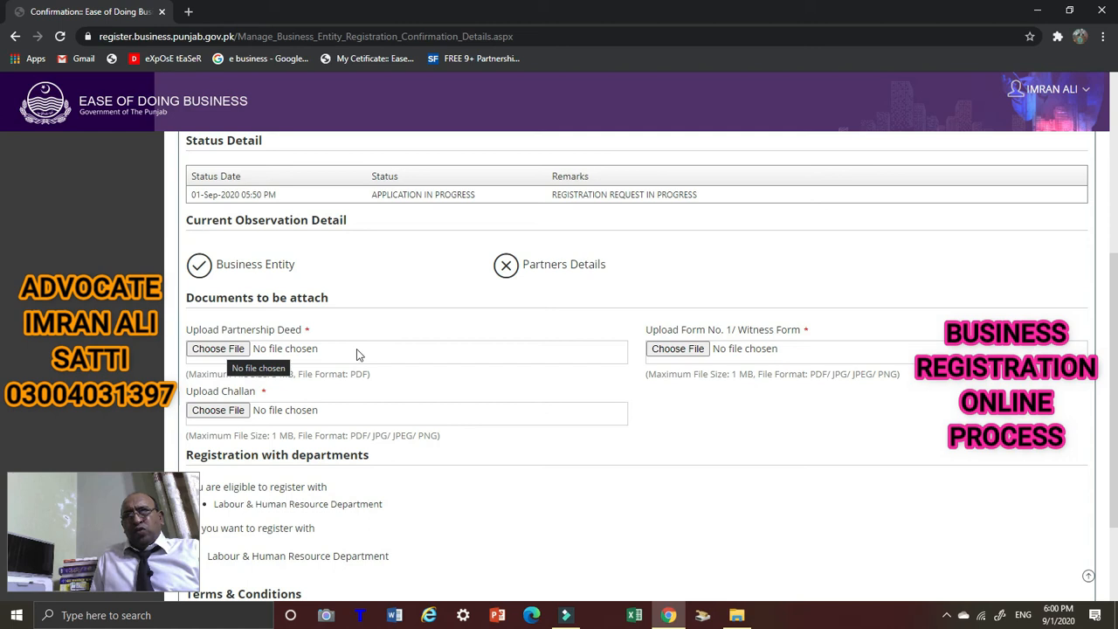
pyautogui.scroll(-3, 362, 435)
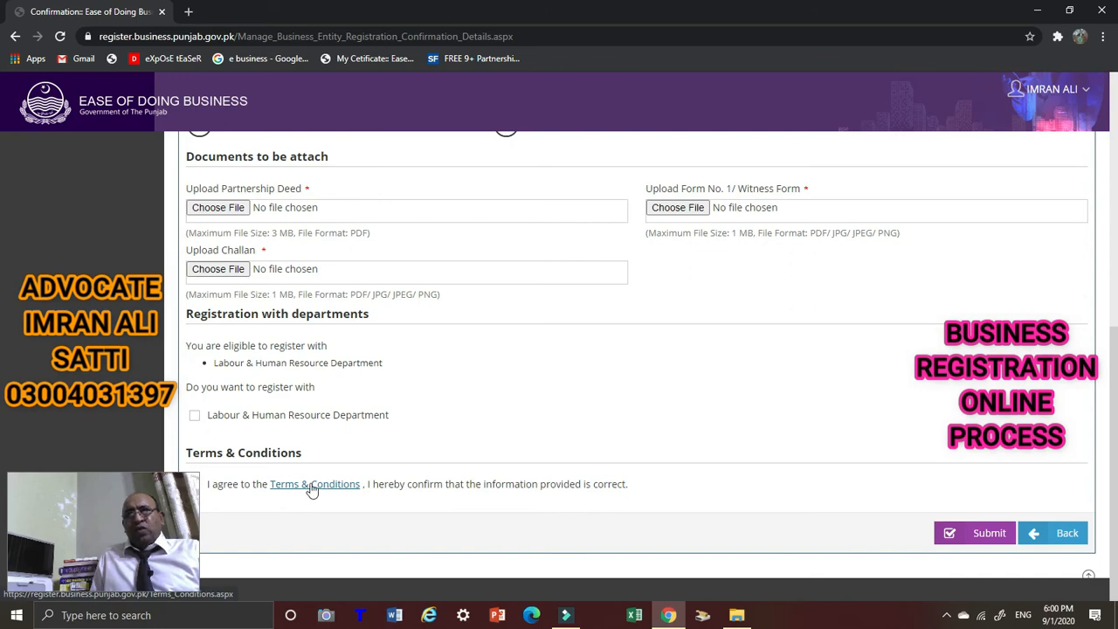
pyautogui.scroll(3, 454, 417)
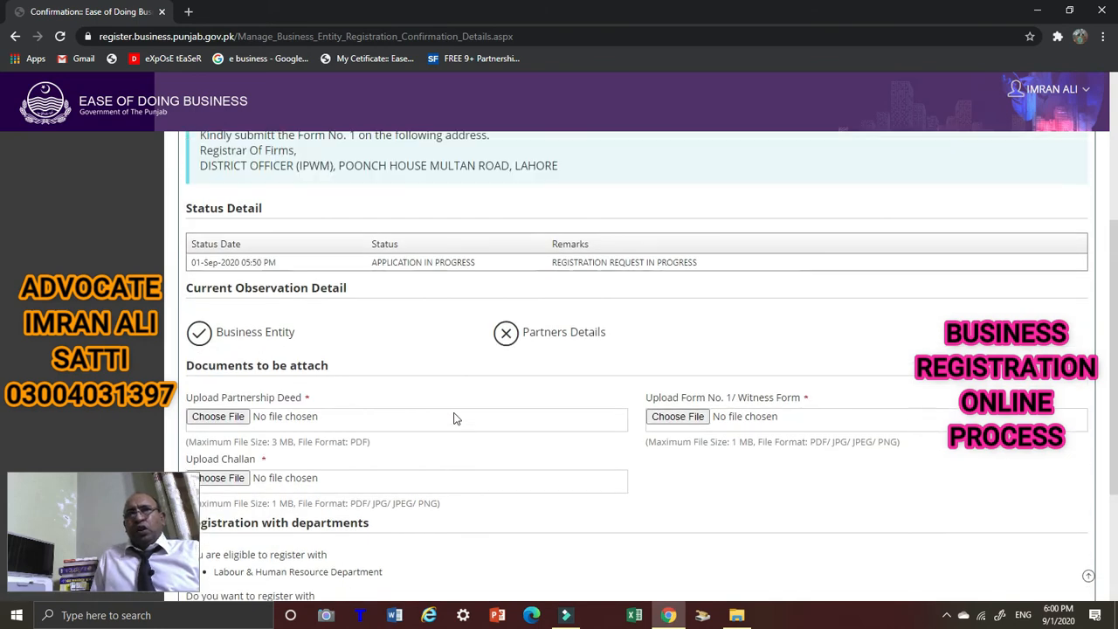
pyautogui.scroll(2, 304, 361)
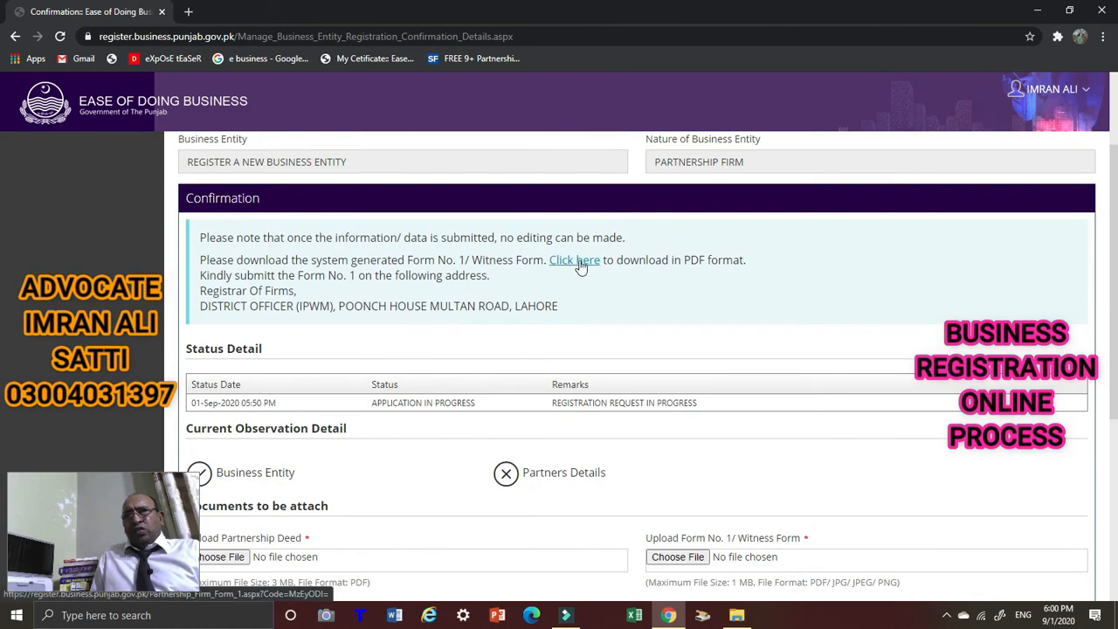
pyautogui.click(579, 261)
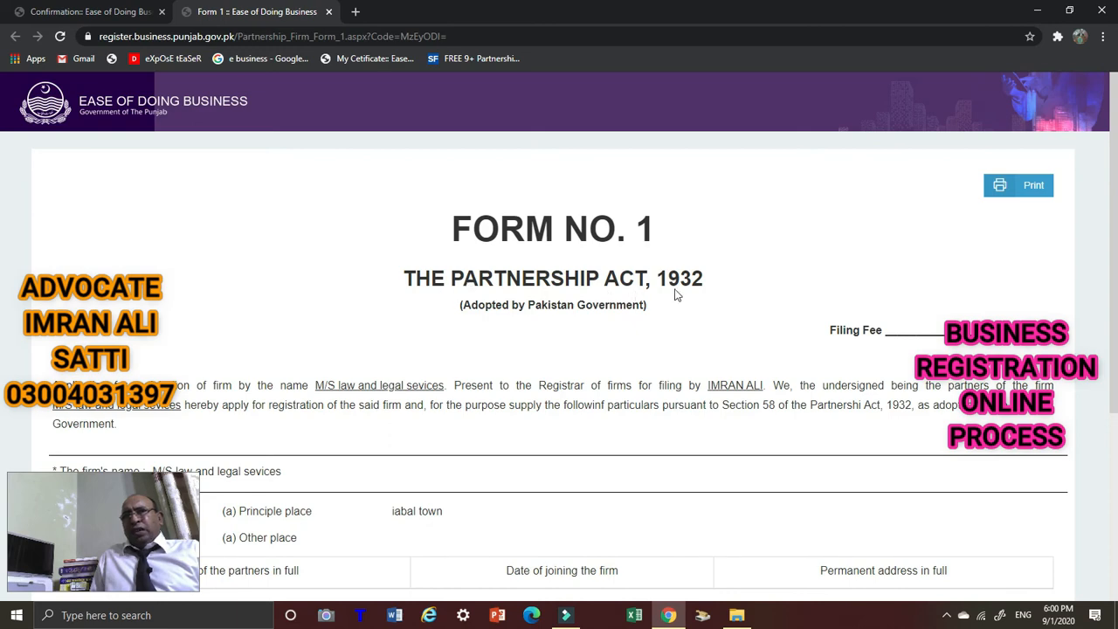
# Scroll through Form No. 1 for M/S law and legal sevices, principal place iabal town, dated 28/01/2020.
pyautogui.scroll(-1, 489, 313)
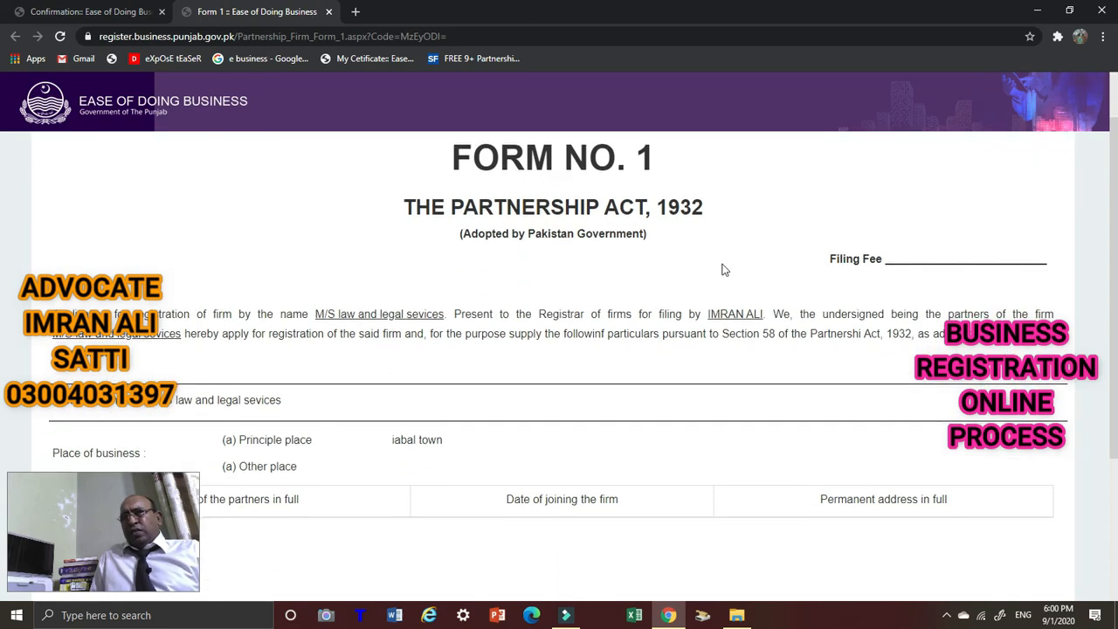
pyautogui.scroll(-1, 541, 286)
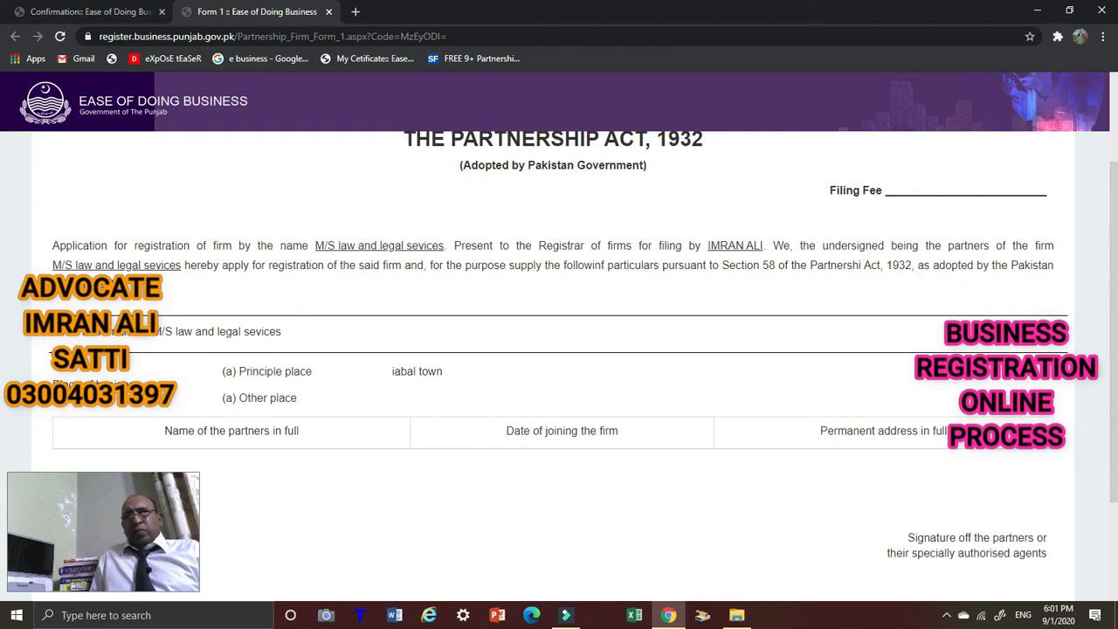
pyautogui.scroll(-2, 60, 333)
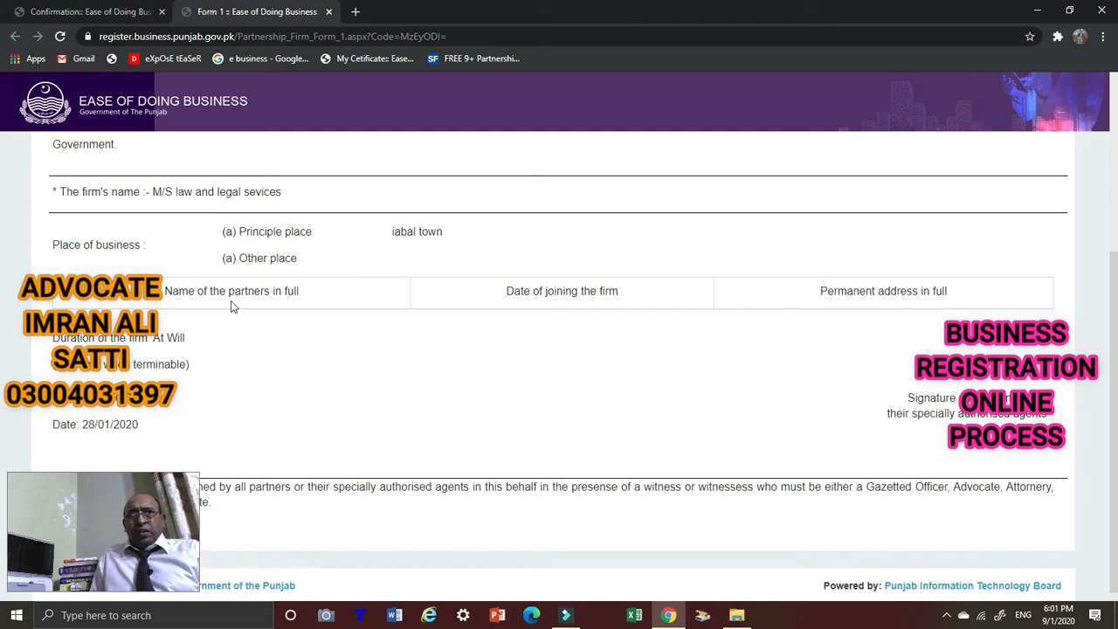
pyautogui.scroll(-1, 232, 305)
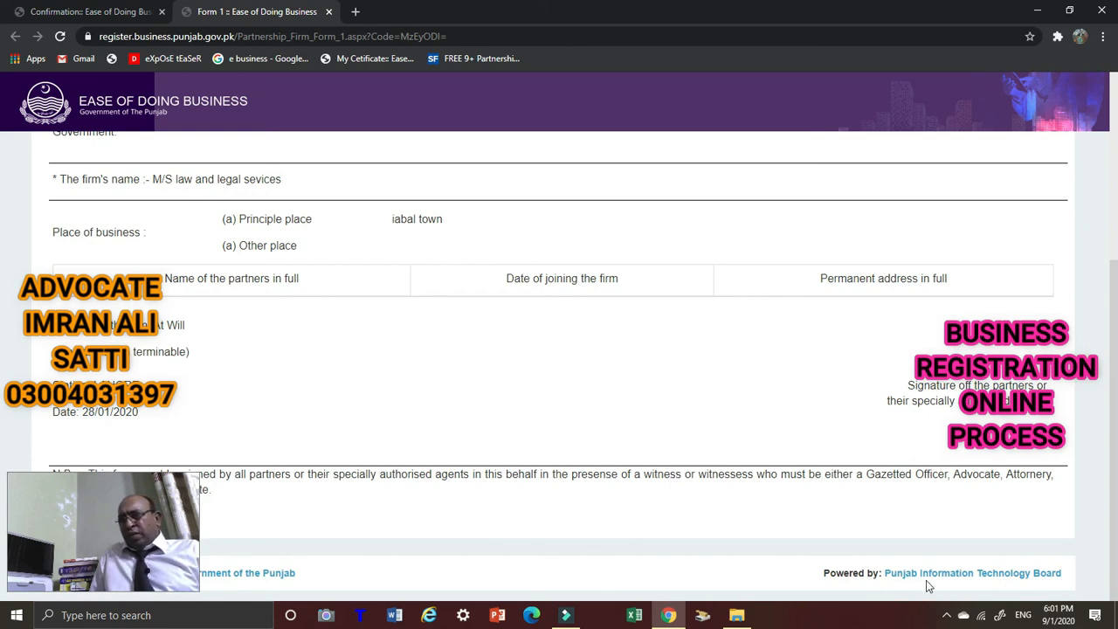
pyautogui.scroll(2, 551, 396)
pyautogui.scroll(2, 550, 395)
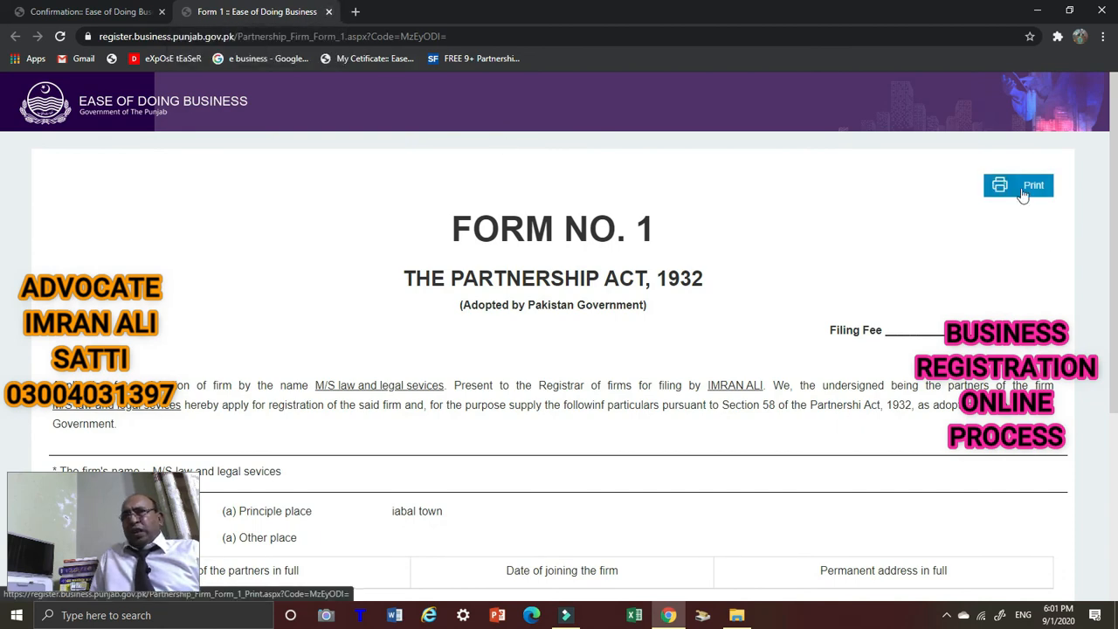
pyautogui.scroll(-3, 512, 365)
pyautogui.scroll(3, 509, 362)
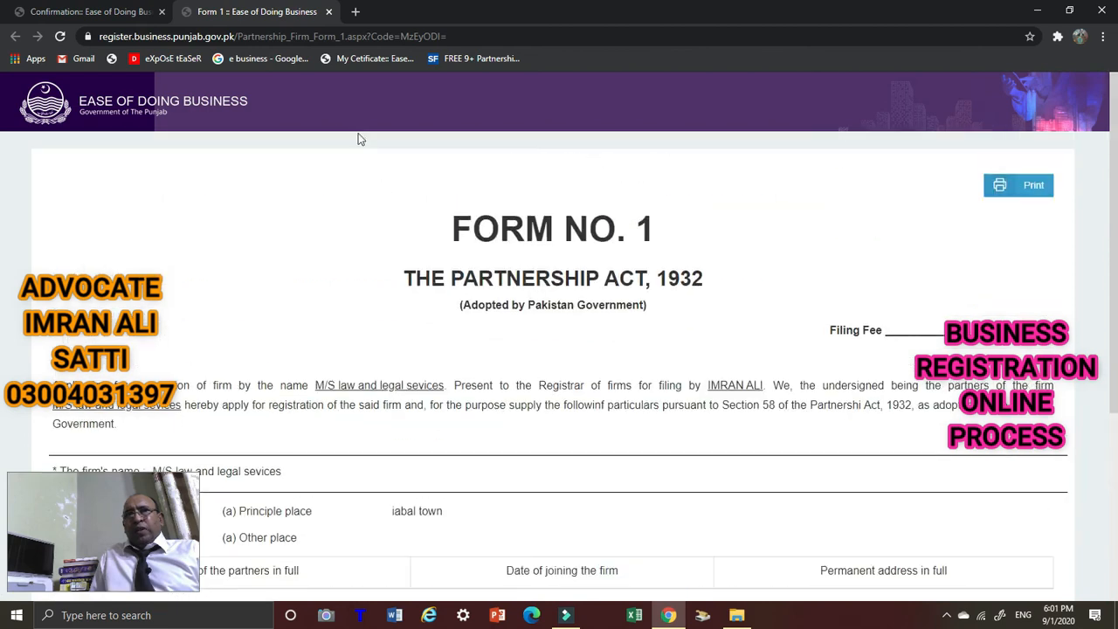
# Close the Form No. 1 tab and scroll to the upload fields, Terms & Conditions and Submit.
pyautogui.click(329, 12)
pyautogui.scroll(-4, 686, 428)
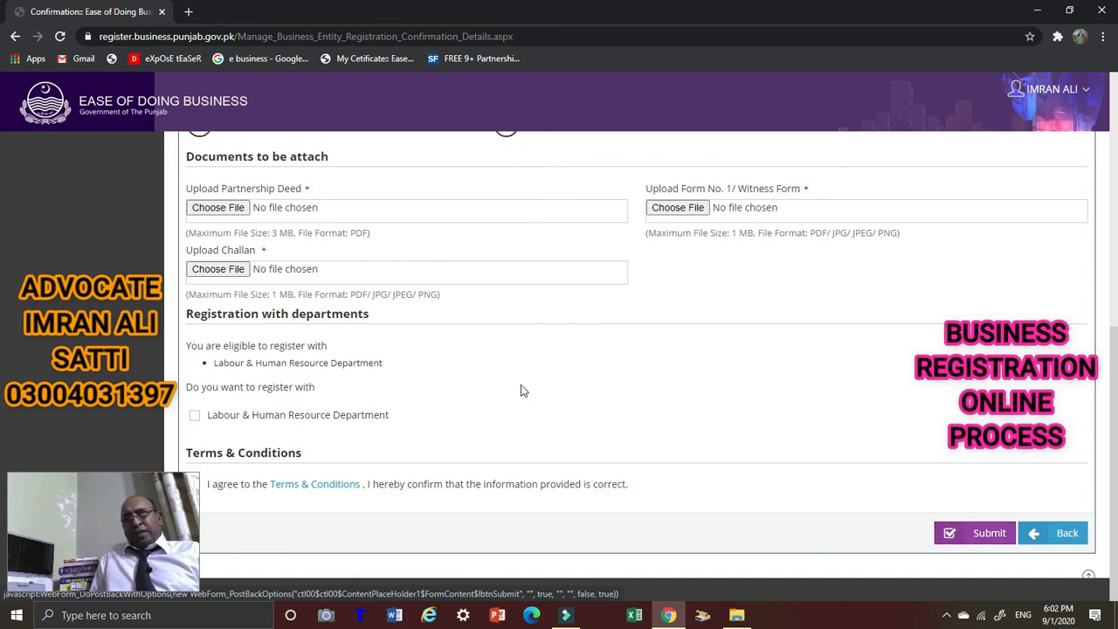
pyautogui.scroll(1, 528, 328)
pyautogui.scroll(-1, 534, 340)
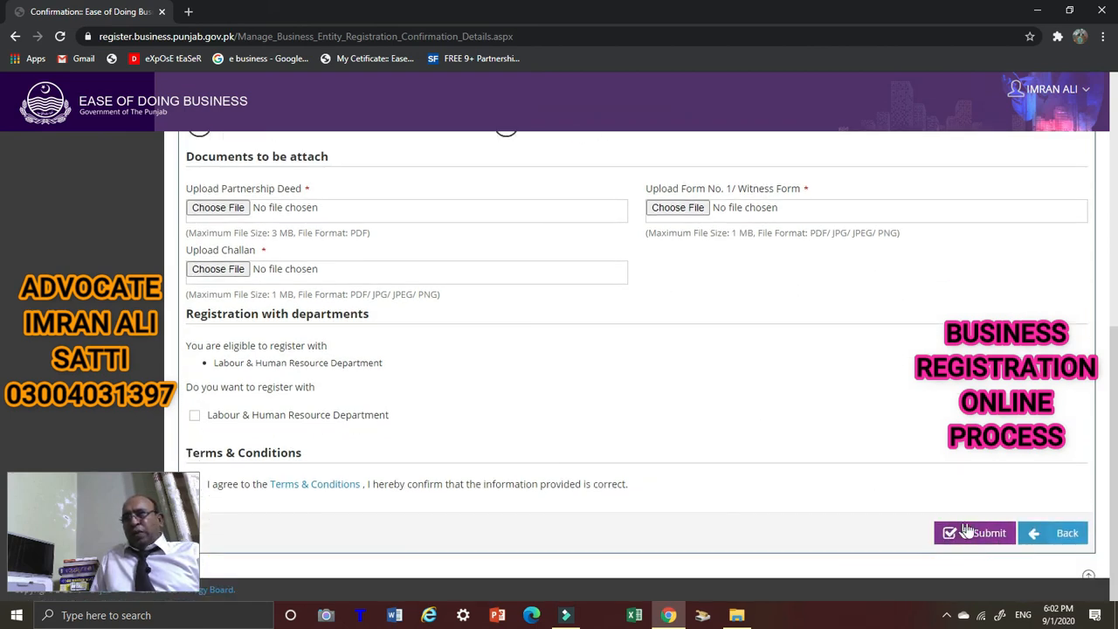
pyautogui.scroll(5, 590, 374)
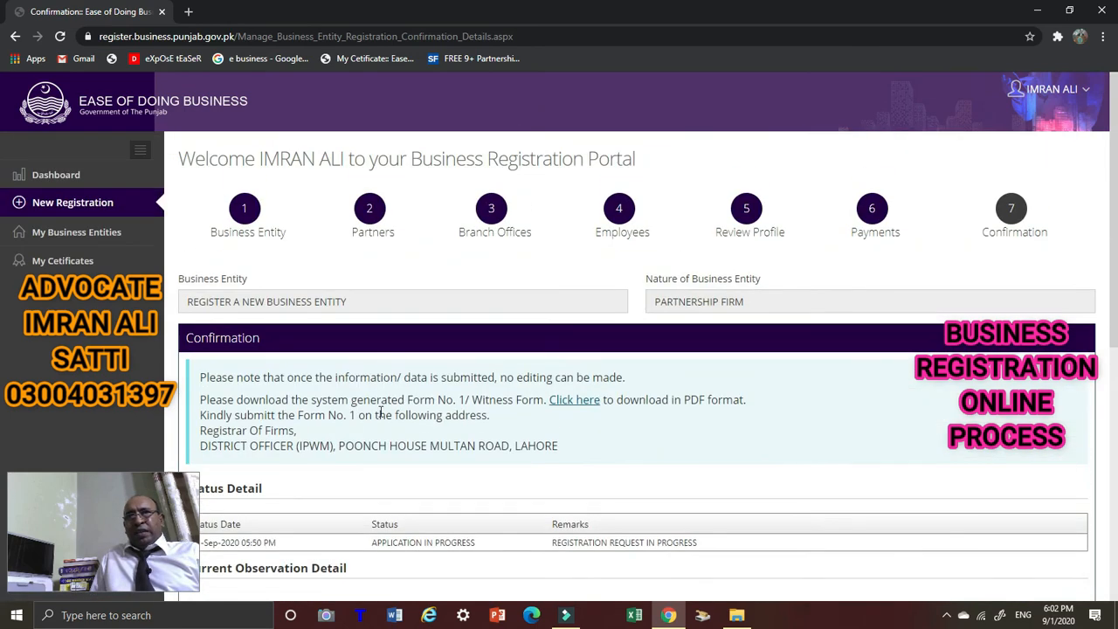
pyautogui.scroll(-2, 503, 437)
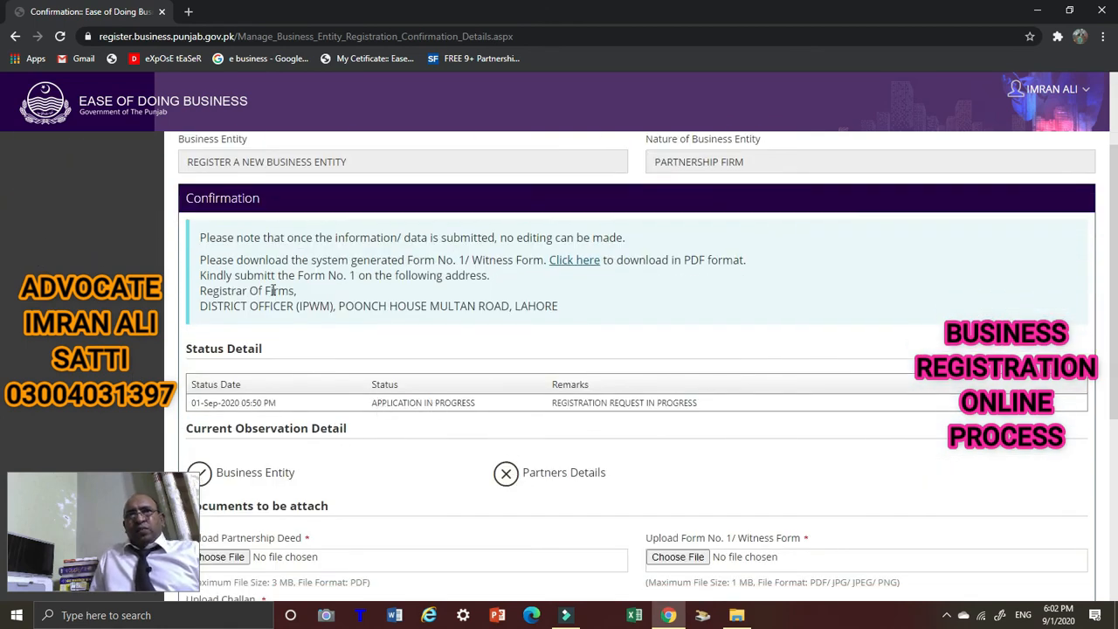
pyautogui.scroll(-4, 714, 383)
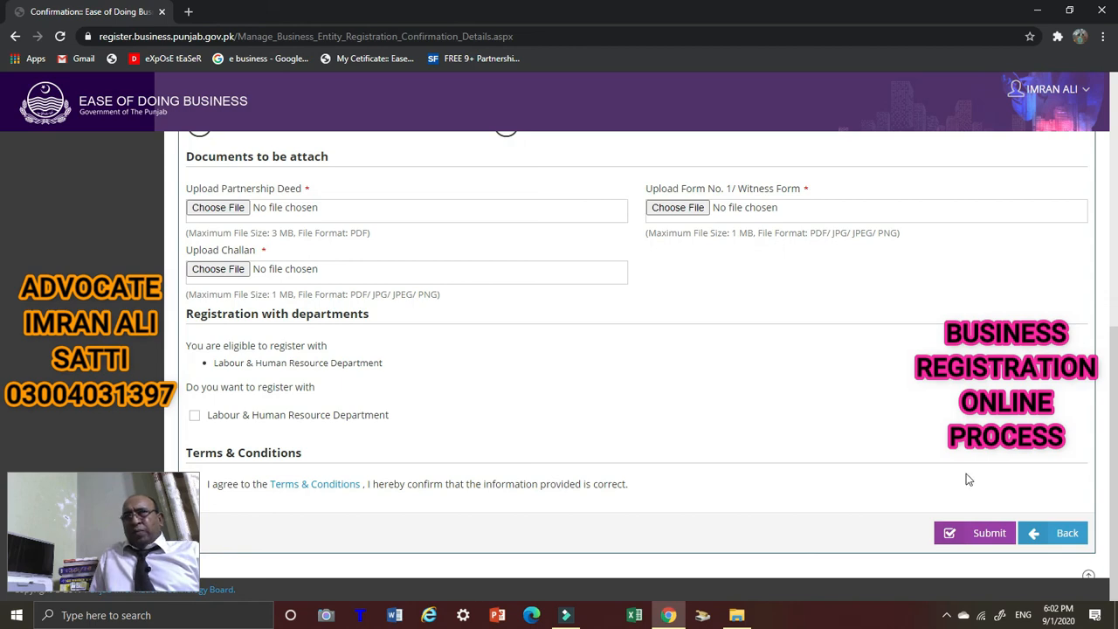
pyautogui.scroll(4, 743, 410)
pyautogui.scroll(-2, 401, 358)
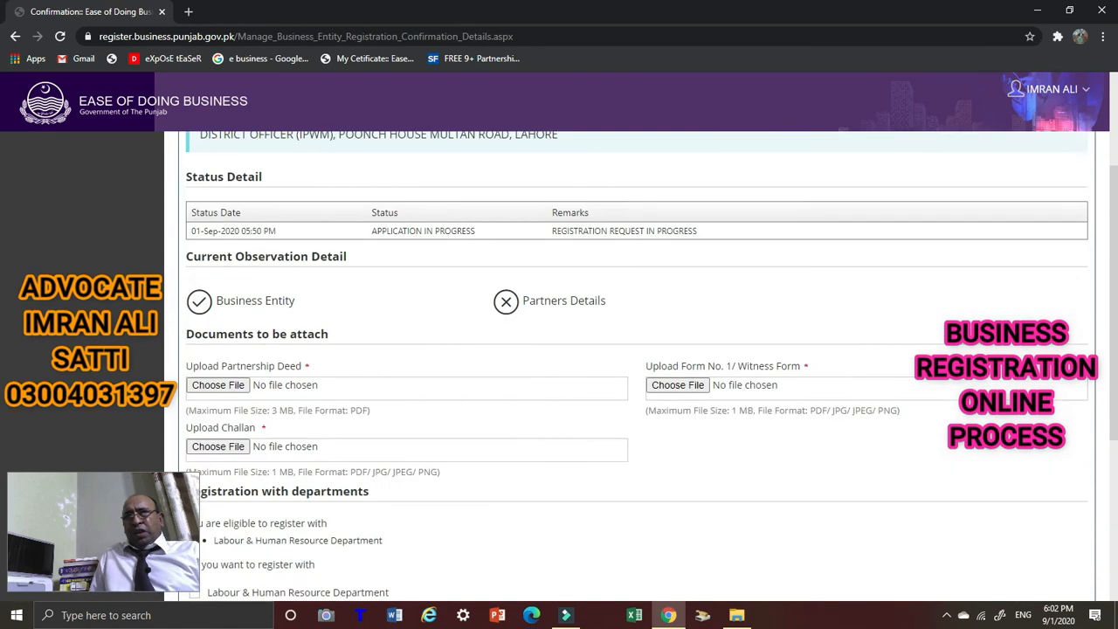
pyautogui.scroll(-2, 1101, 446)
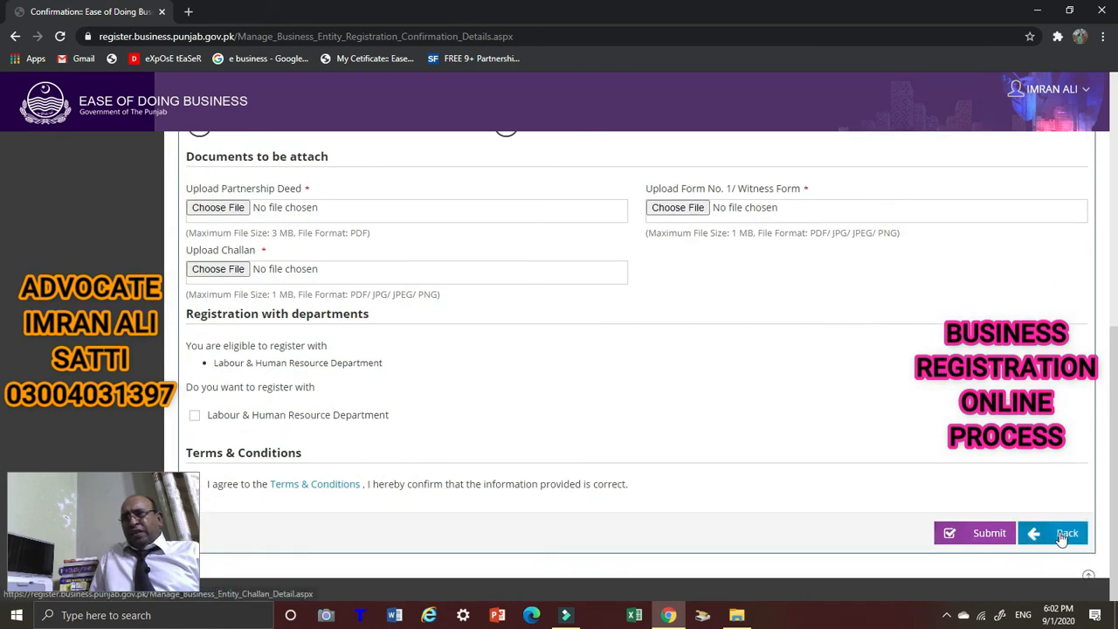
# Go Back to Challan Payment and forward to Confirmation, twice over.
pyautogui.click(1067, 535)
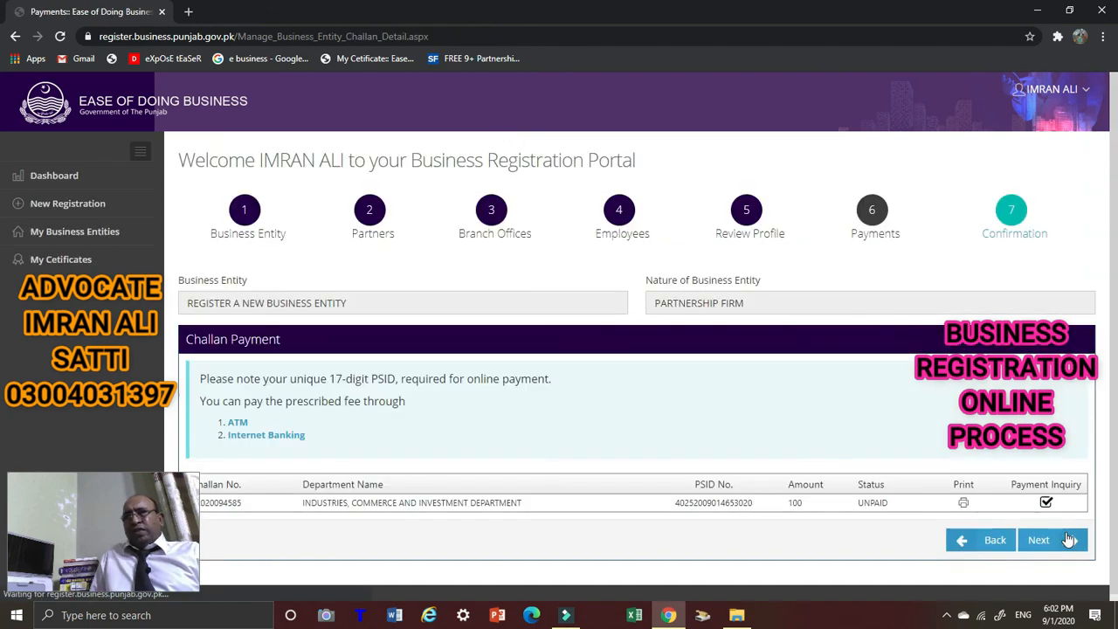
pyautogui.click(1055, 541)
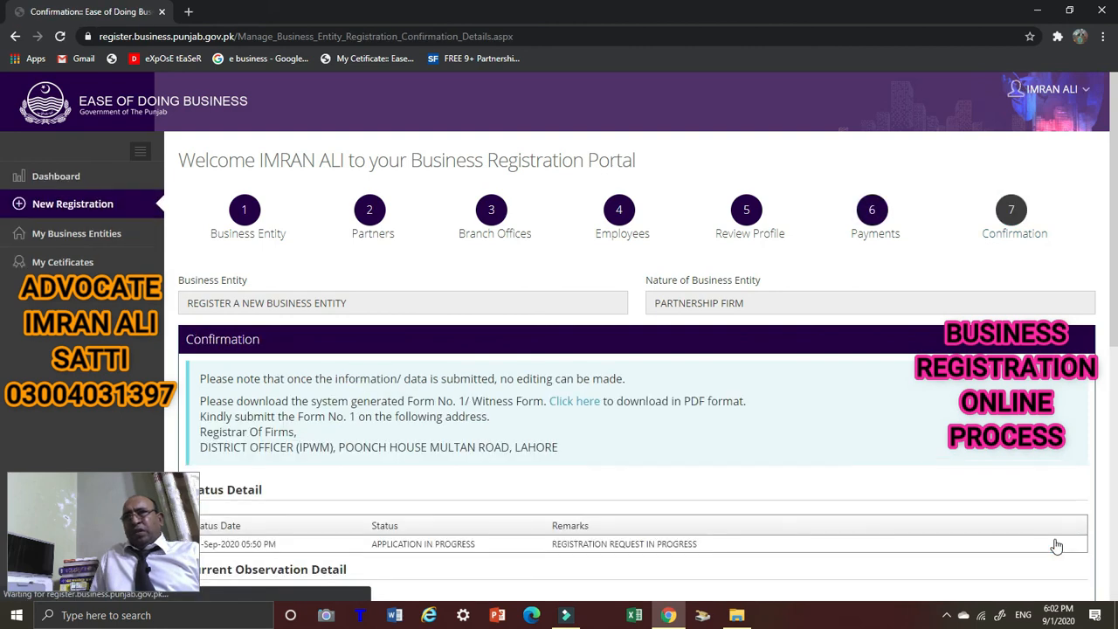
pyautogui.scroll(-5, 1035, 515)
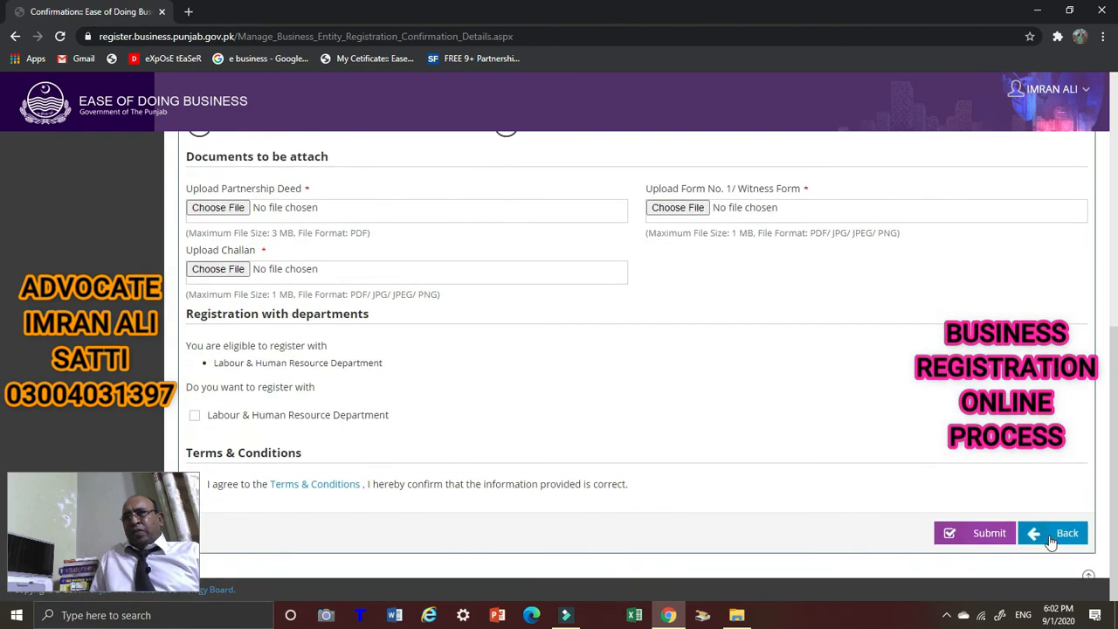
pyautogui.click(1055, 536)
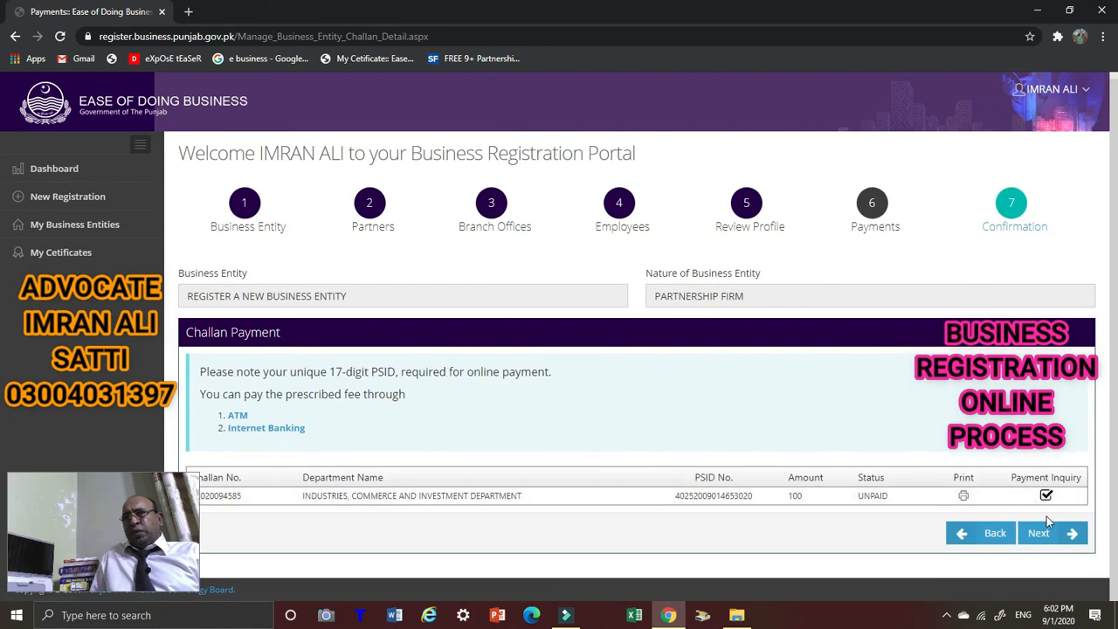
pyautogui.click(1049, 536)
# Return to the Challan Payment page and step Back toward Review Profile.
pyautogui.scroll(-4, 981, 534)
pyautogui.scroll(-4, 971, 509)
pyautogui.click(1059, 537)
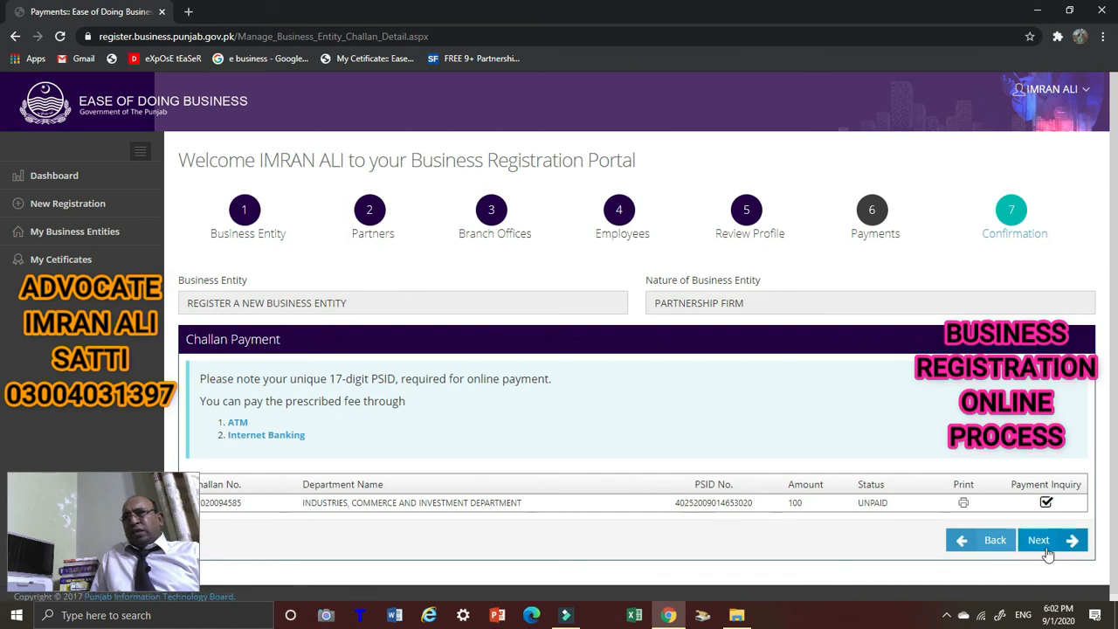
pyautogui.click(996, 542)
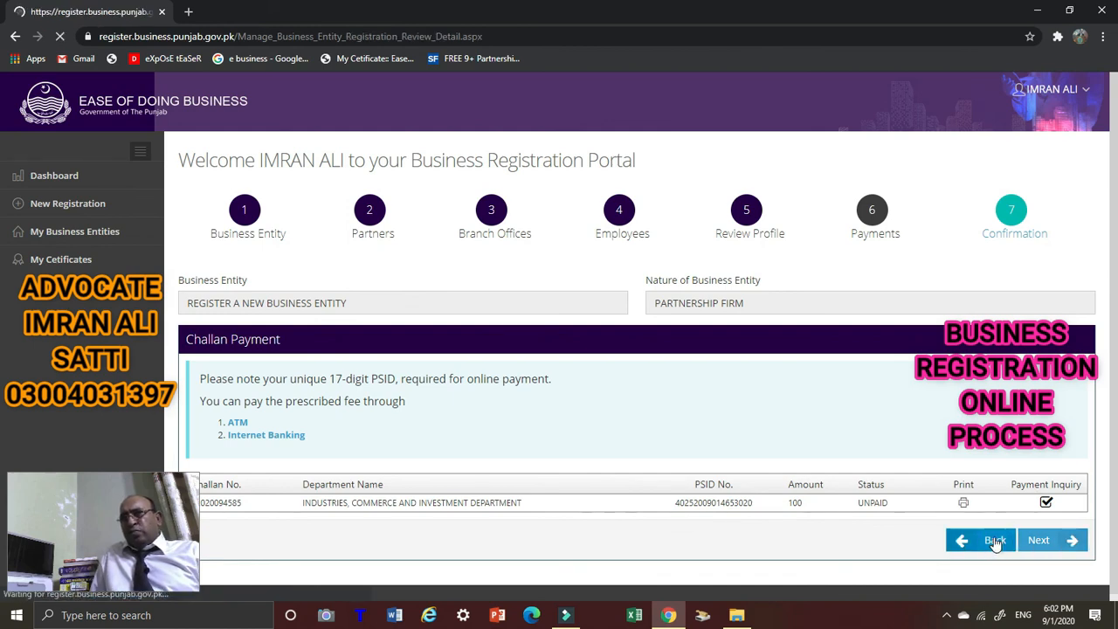
# Step back through Employees, Branch Offices and Partners to the Business Entity Details page.
pyautogui.scroll(-5, 874, 492)
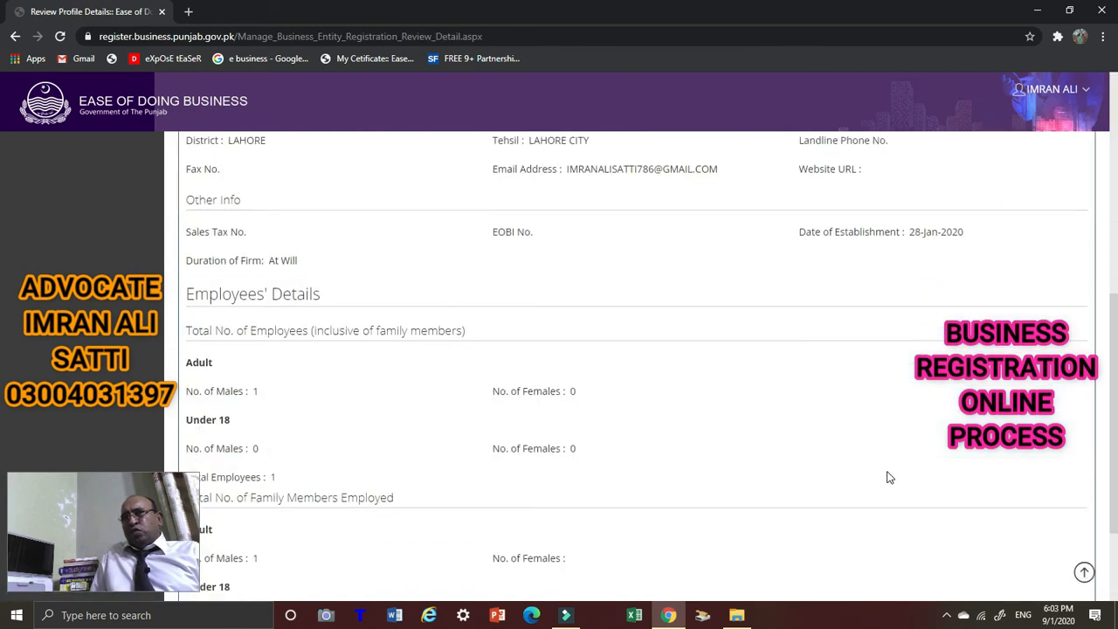
pyautogui.scroll(-3, 890, 477)
pyautogui.click(970, 534)
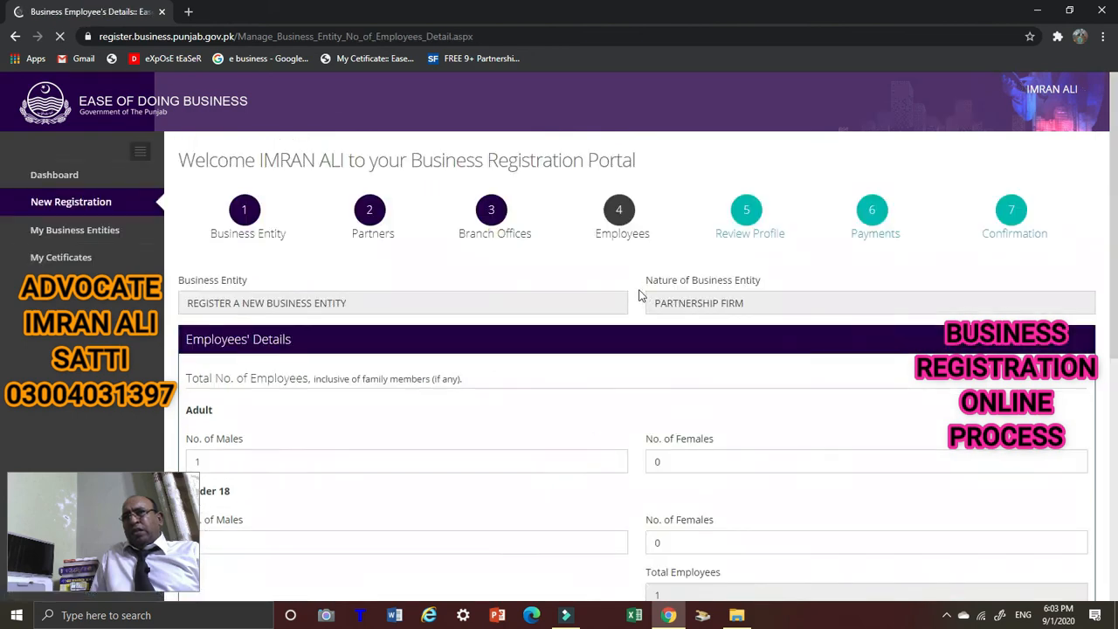
pyautogui.scroll(-5, 838, 393)
pyautogui.click(948, 534)
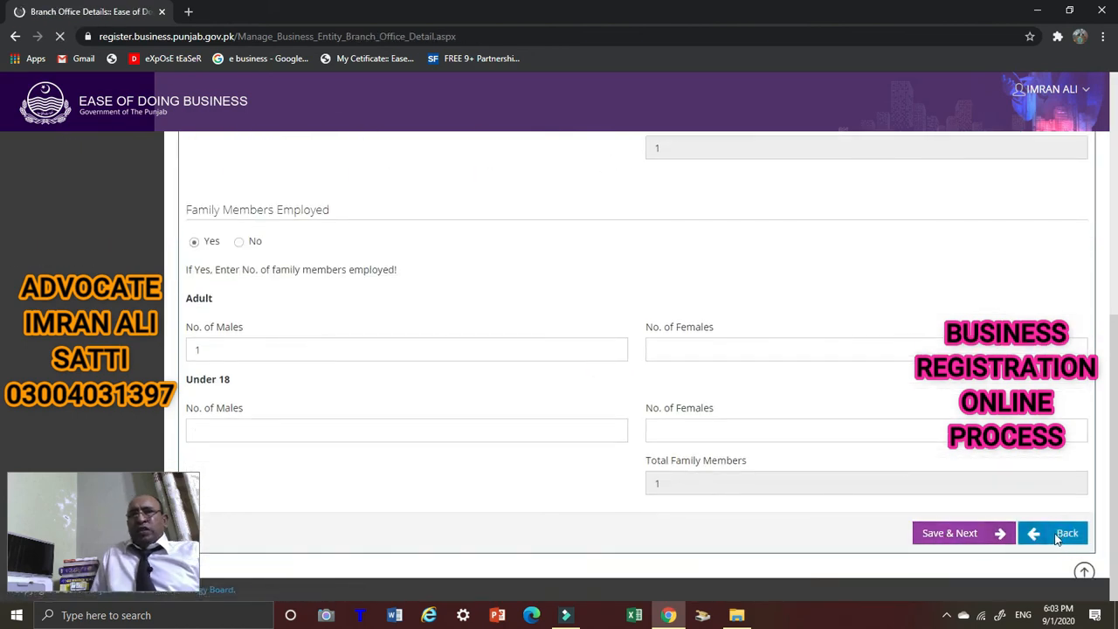
pyautogui.scroll(-2, 935, 445)
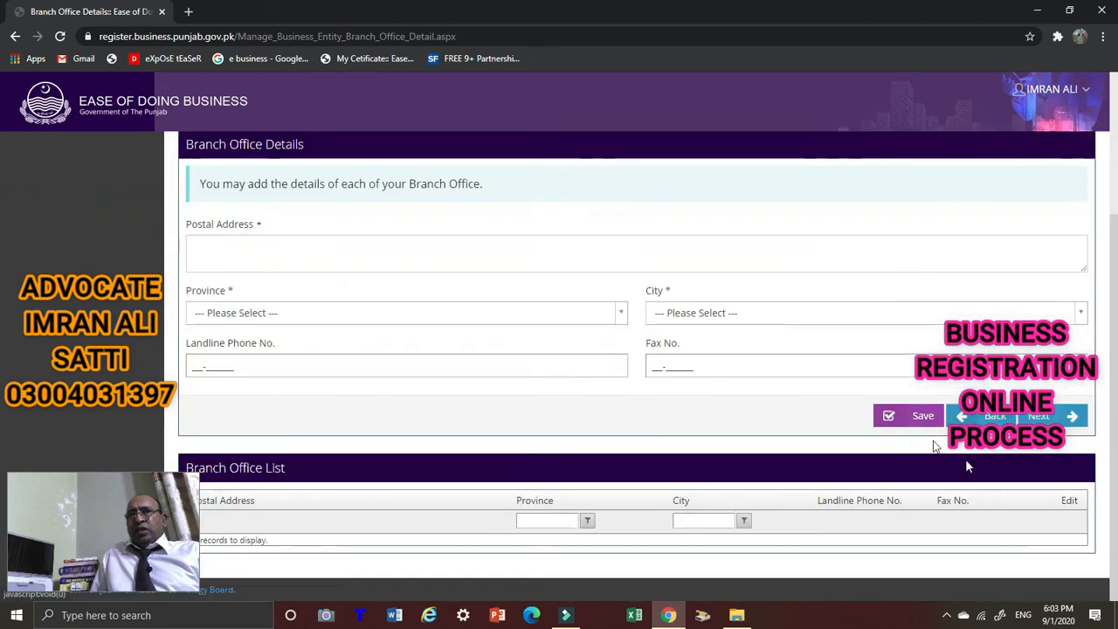
pyautogui.click(987, 418)
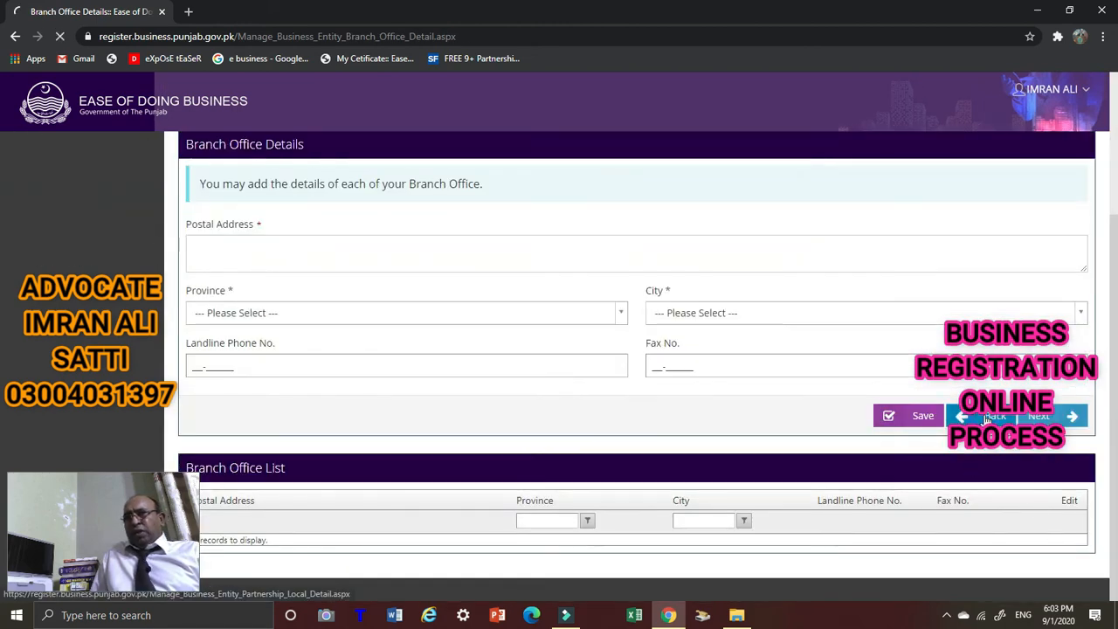
pyautogui.scroll(-3, 696, 384)
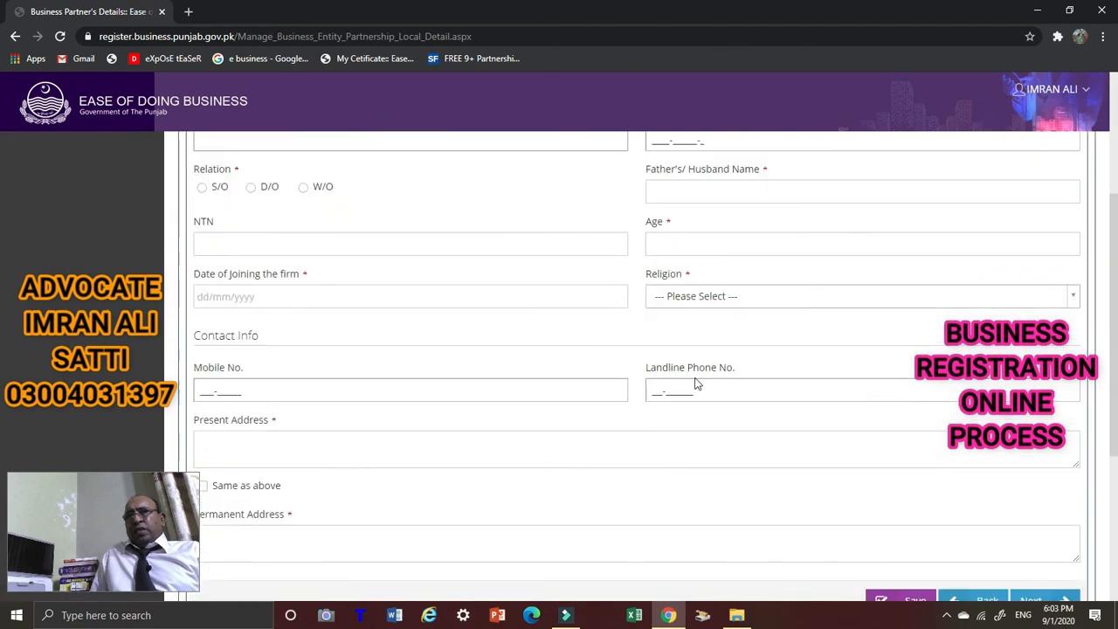
pyautogui.scroll(-2, 697, 384)
pyautogui.click(979, 448)
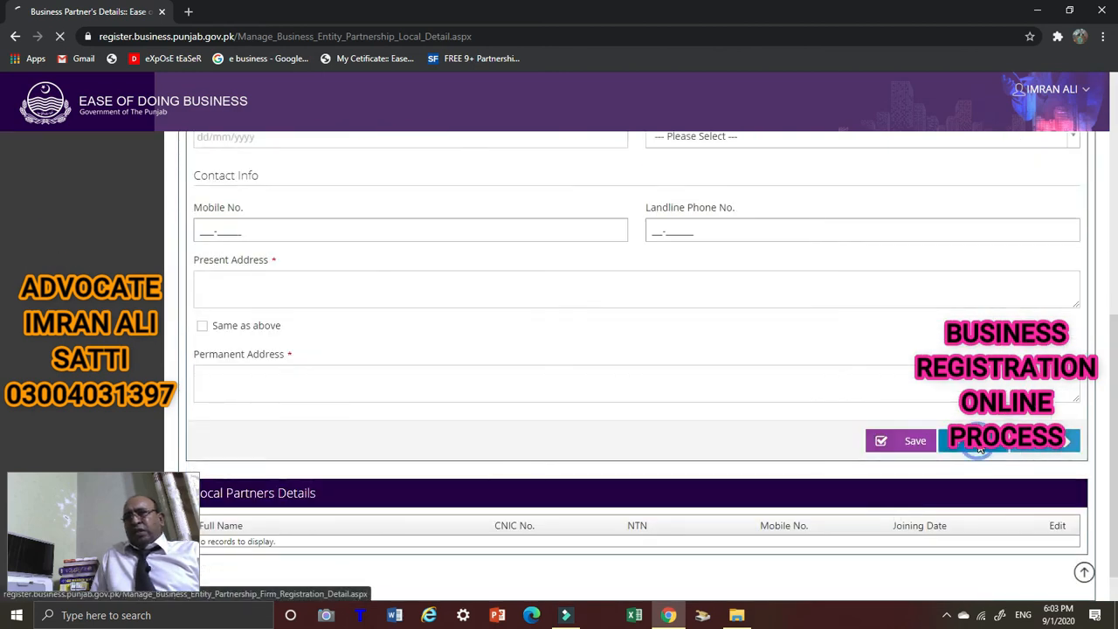
pyautogui.scroll(-3, 815, 468)
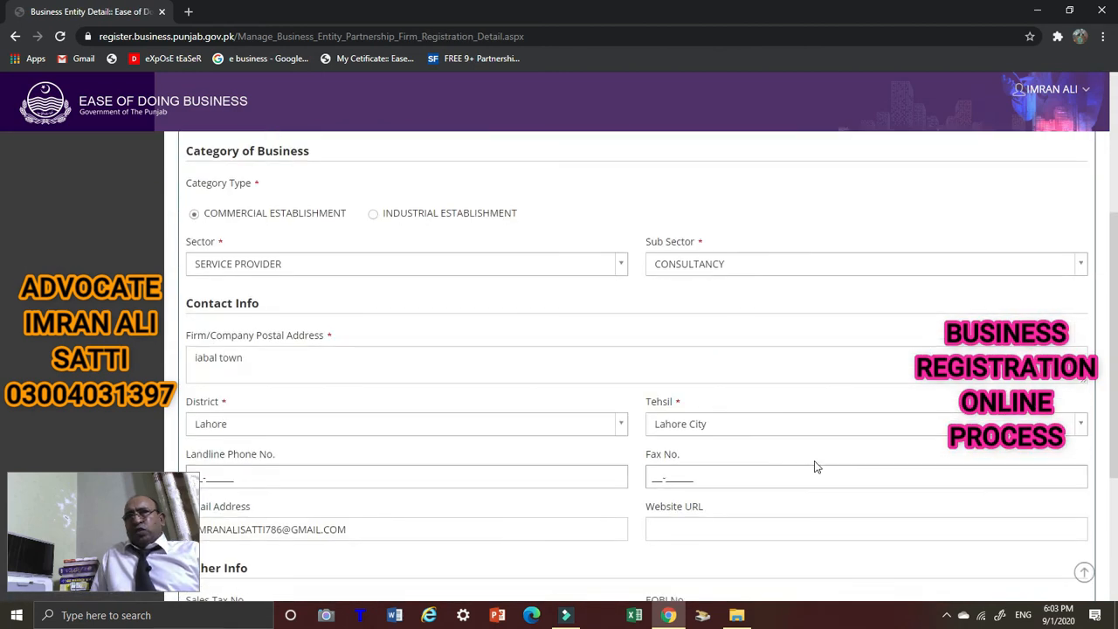
pyautogui.scroll(-3, 815, 467)
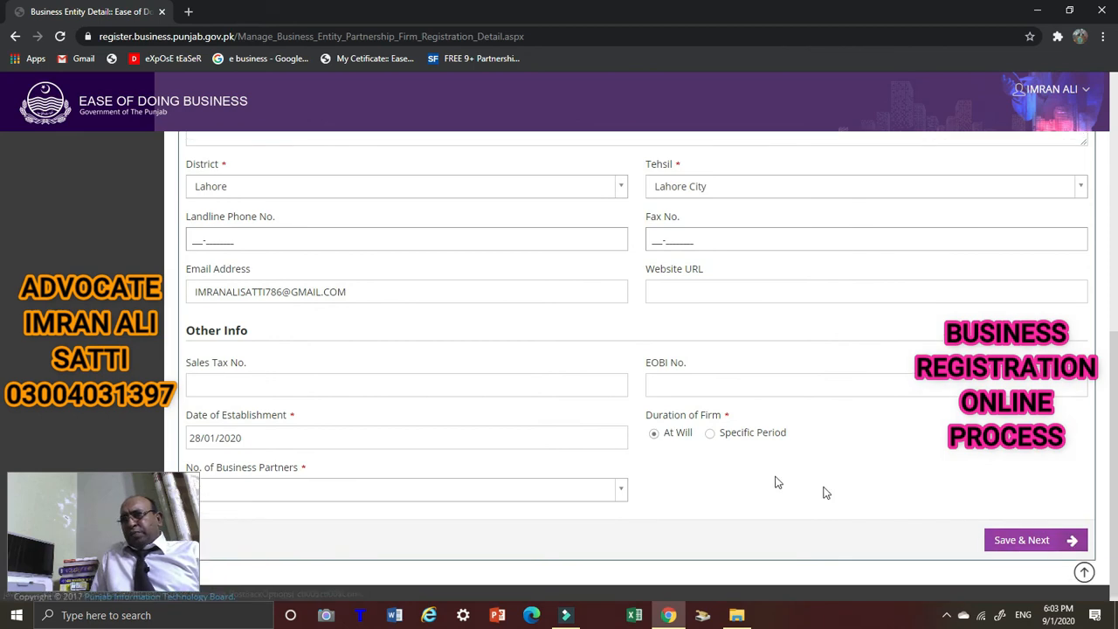
pyautogui.scroll(6, 778, 482)
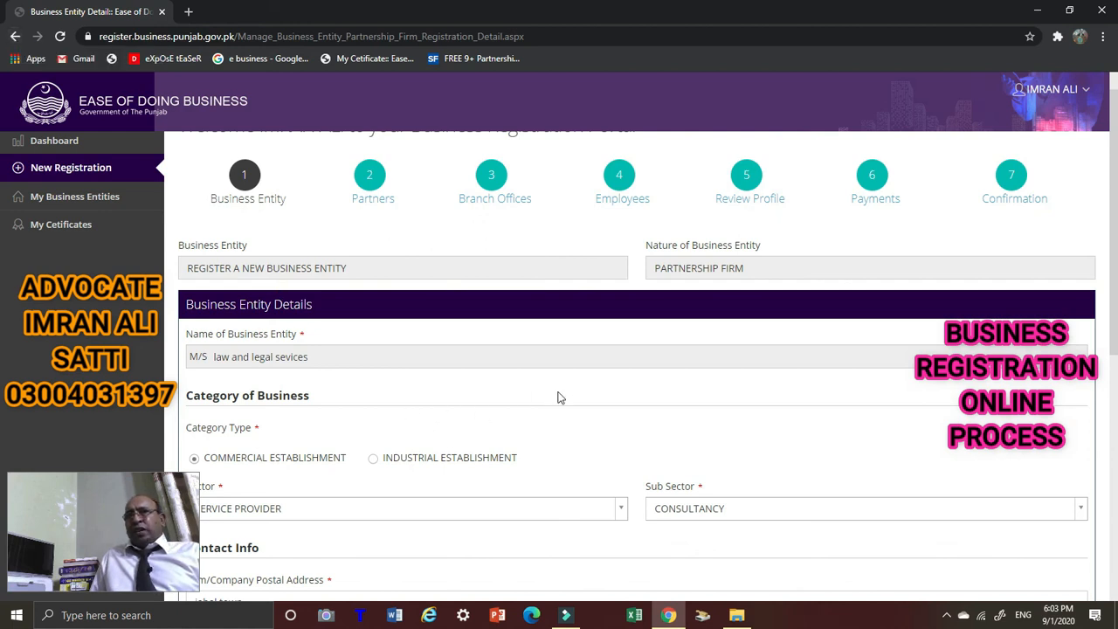
# Revisit the Business Entity and Partners steps, then start a New Registration from the sidebar.
pyautogui.click(247, 178)
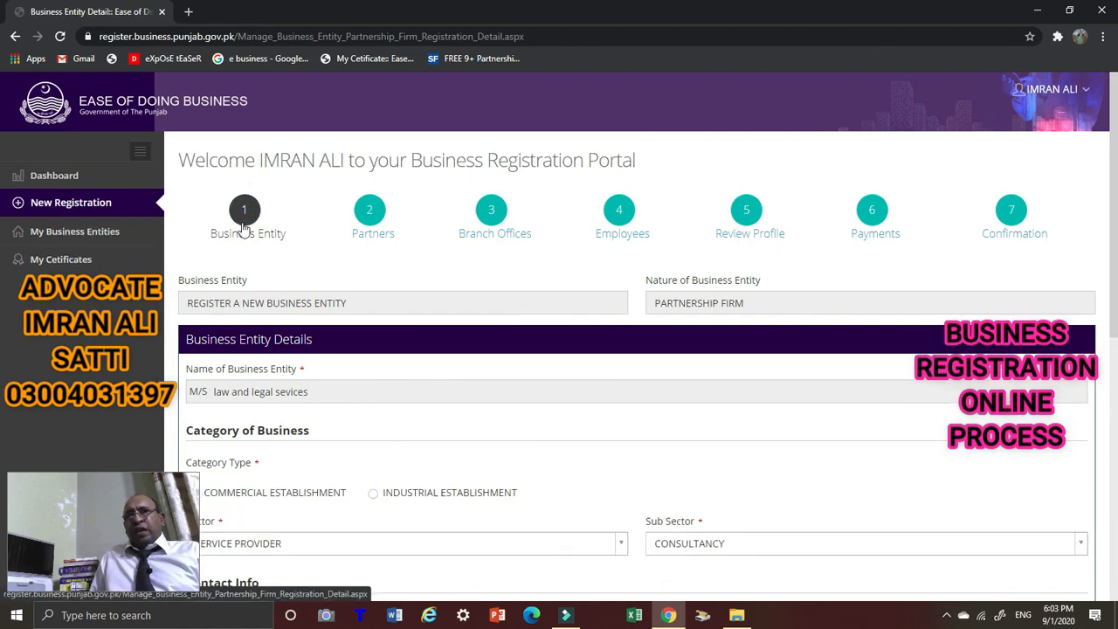
pyautogui.click(15, 37)
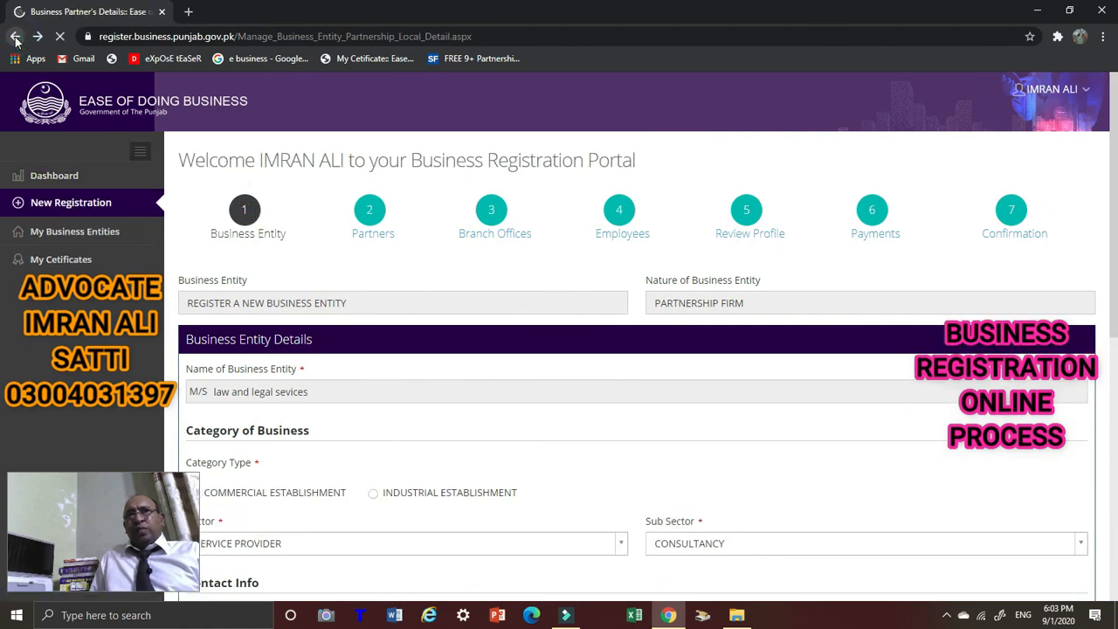
pyautogui.click(73, 205)
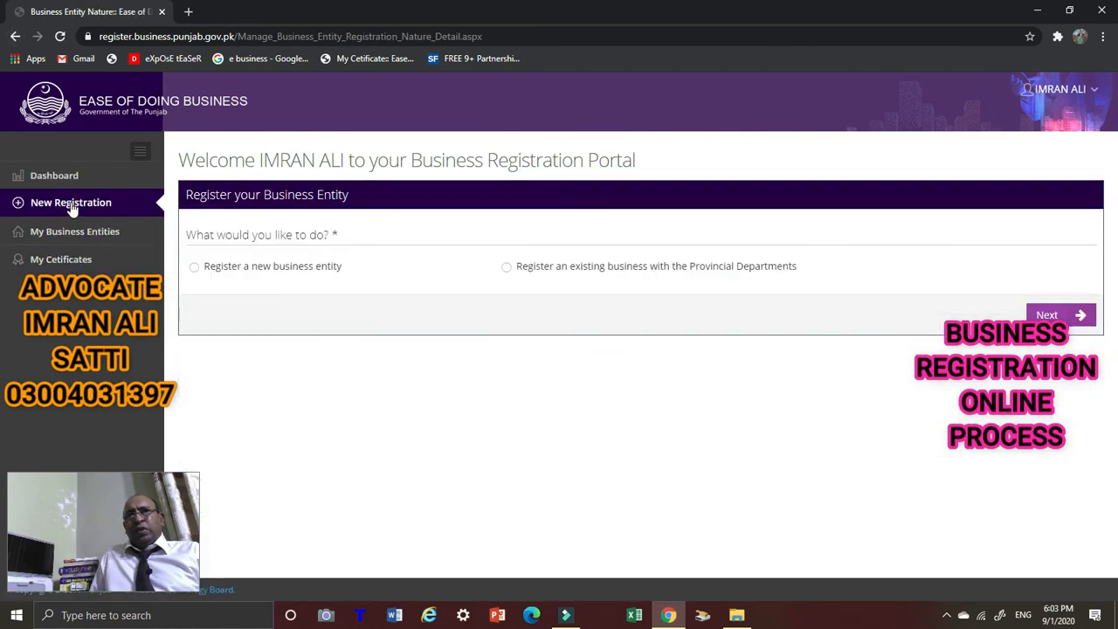